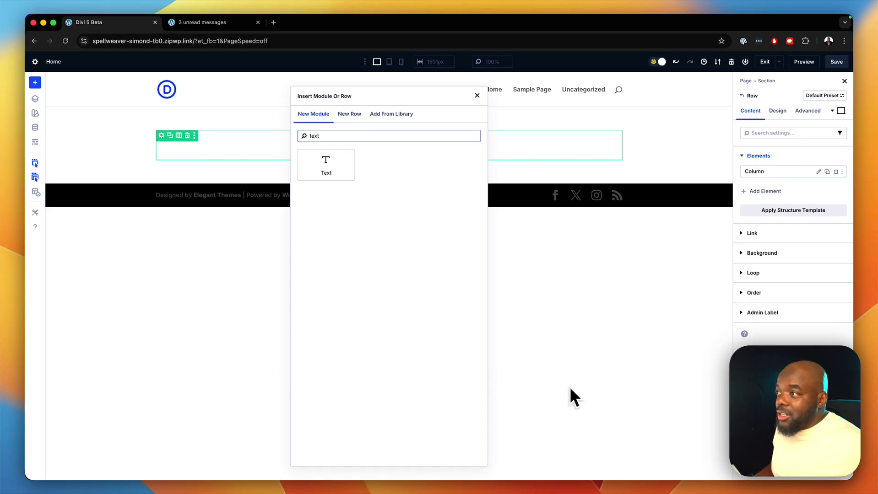
Insert a Text module in the empty row and duplicate it within the same column.
left_click(326, 165)
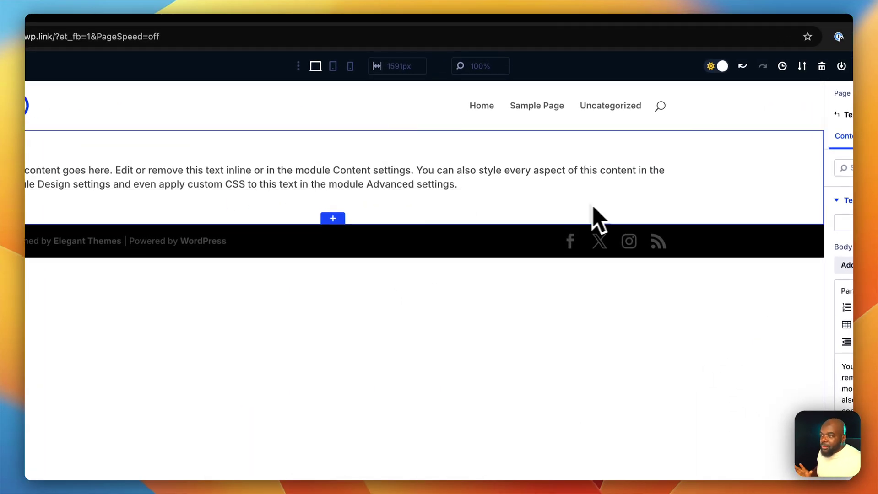
left_click(625, 171)
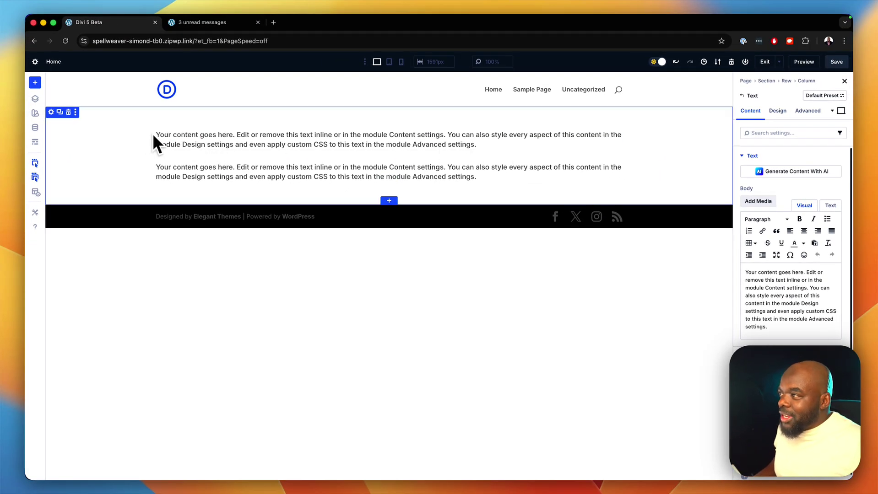
Set the layout direction of the column holding the two text modules to Row.
left_click(198, 168)
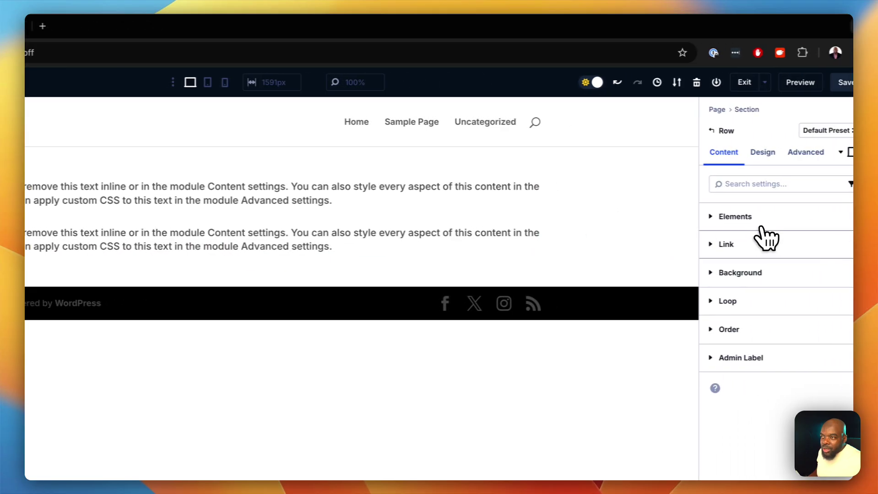
left_click(760, 226)
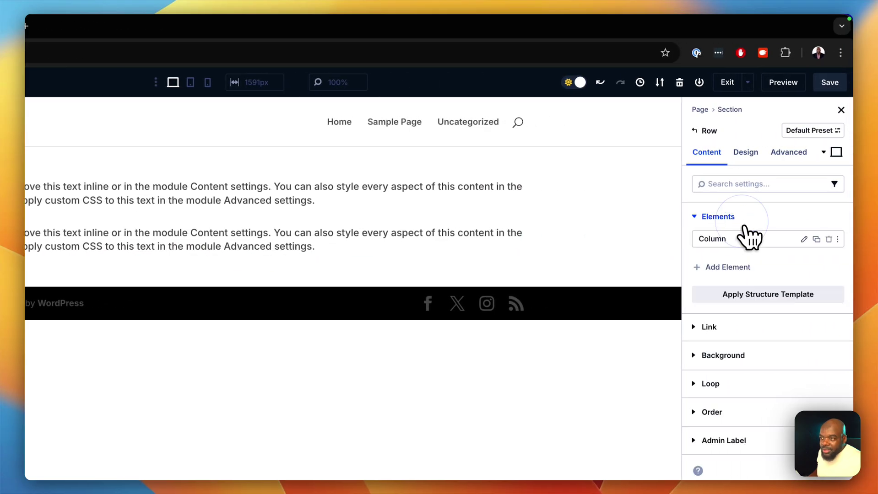
left_click(803, 240)
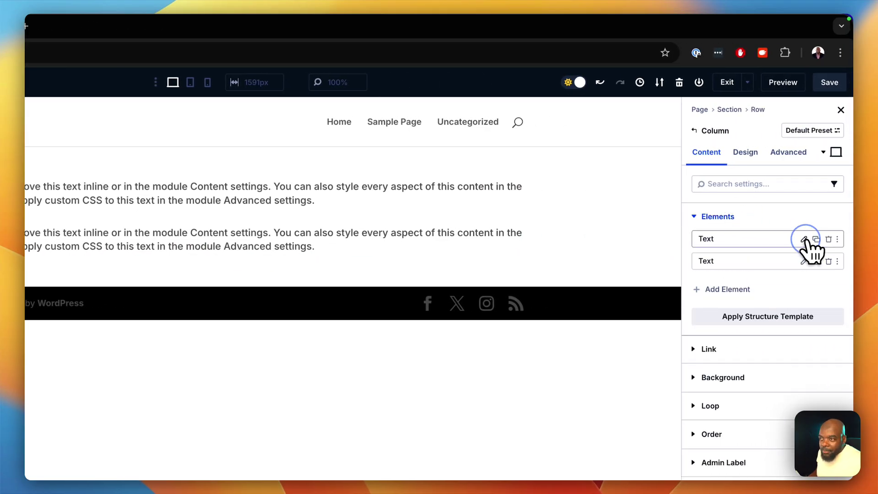
left_click(757, 153)
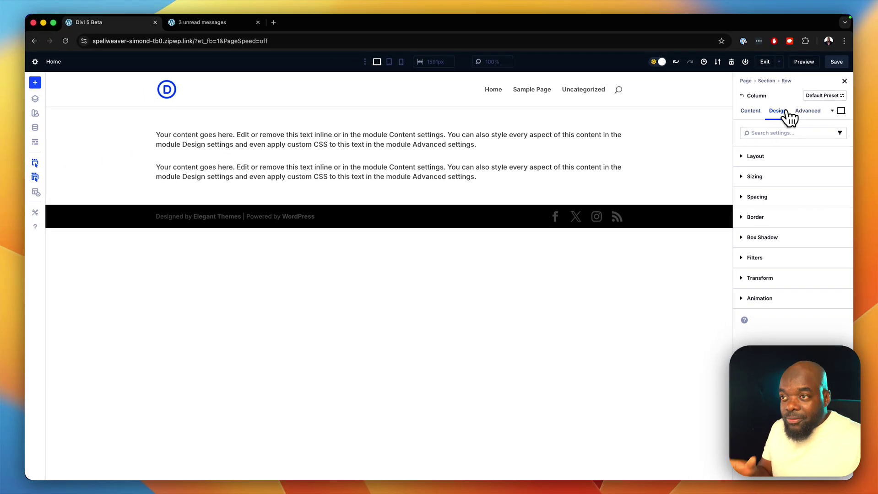
left_click(771, 158)
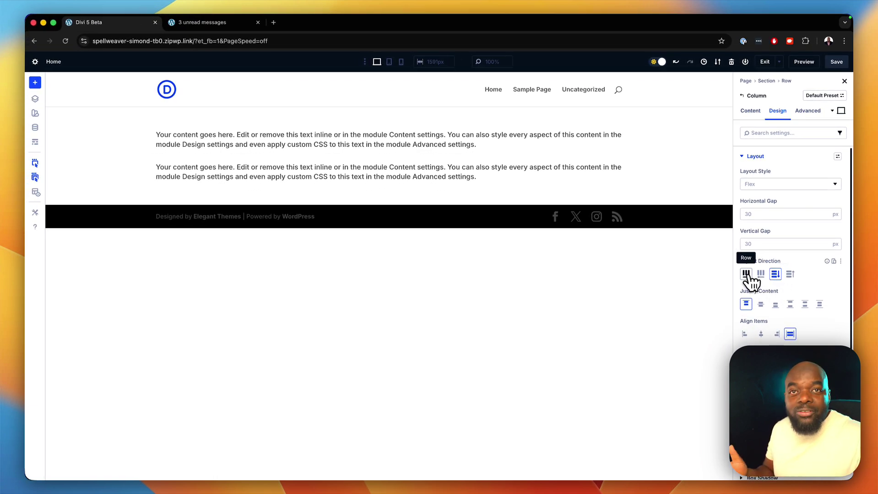
left_click(746, 274)
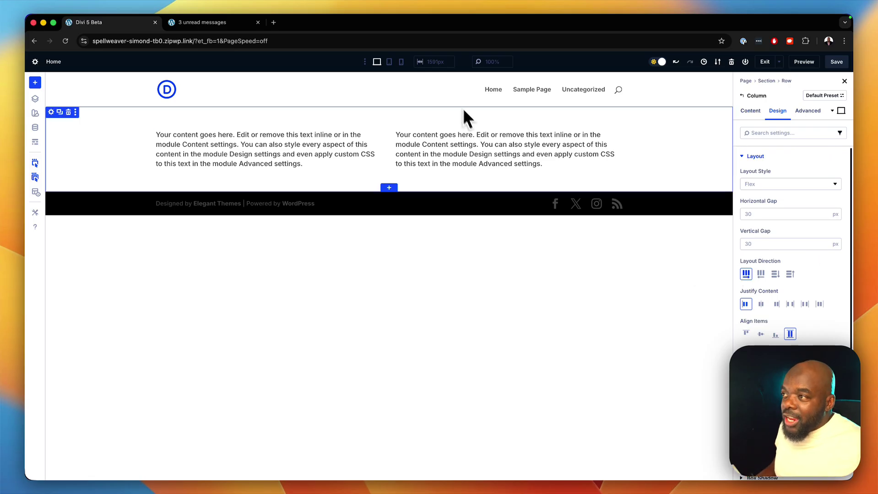
Check the tablet view, set the column's layout direction to Column for the phone view, and return to the desktop view.
left_click(390, 62)
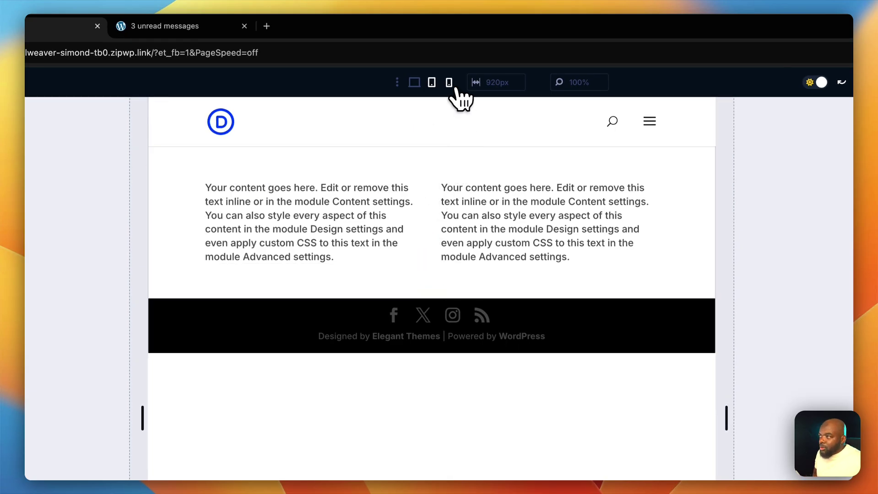
left_click(449, 83)
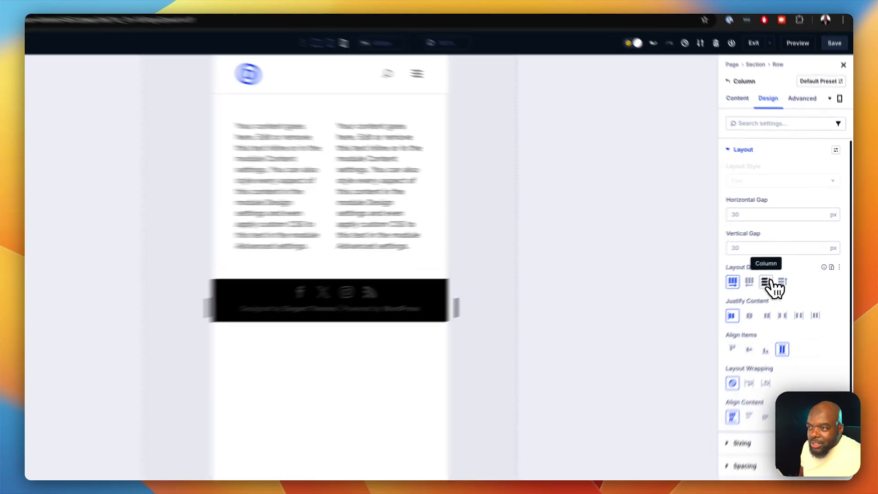
left_click(777, 273)
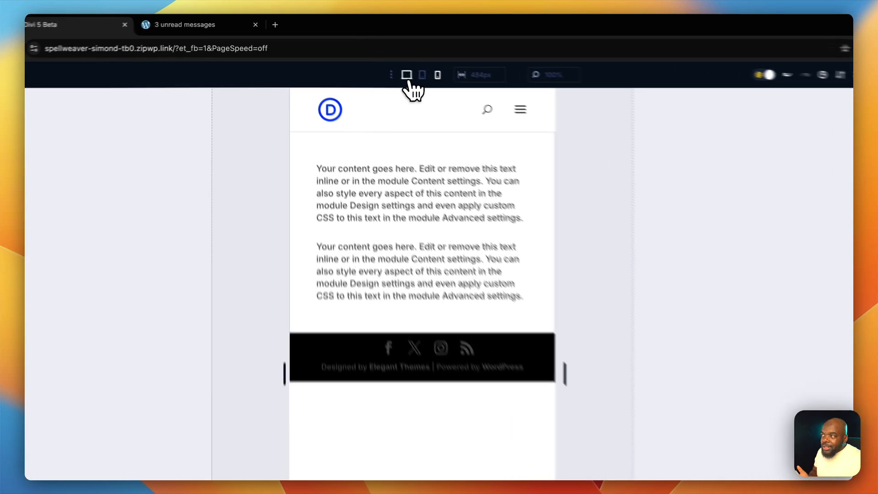
left_click(377, 61)
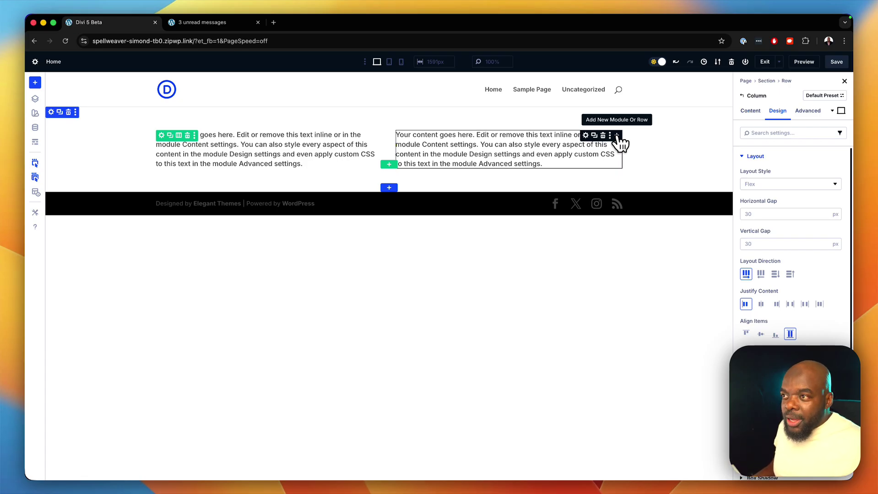
Add an empty Group after the second text module, and delete the whole row.
left_click(617, 136)
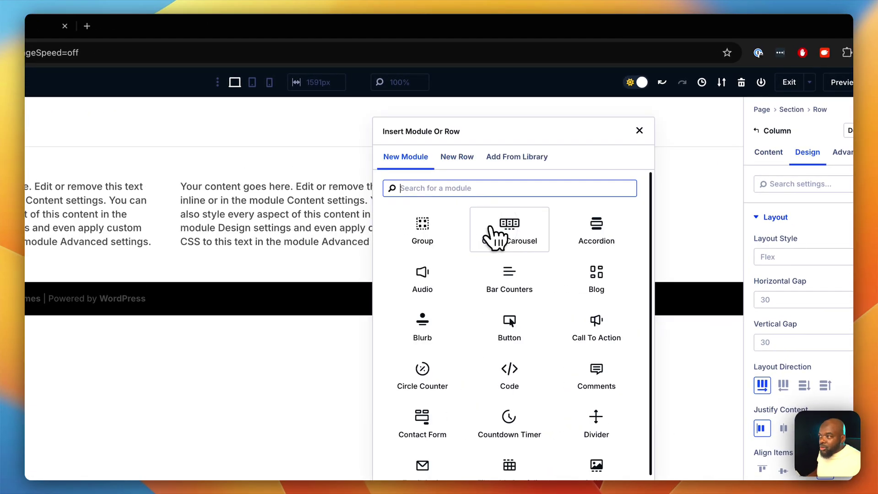
left_click(641, 131)
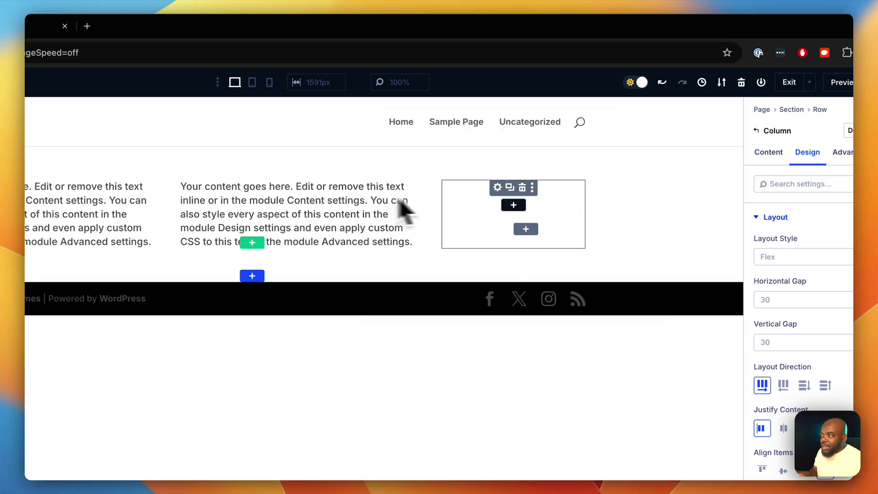
left_click(256, 188)
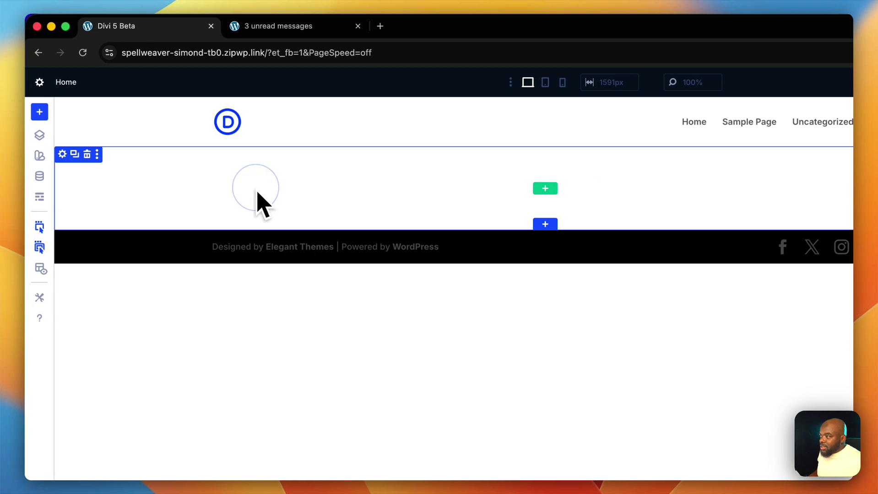
Add a new single-column row to the section and insert a Text module in it.
left_click(545, 188)
left_click(452, 211)
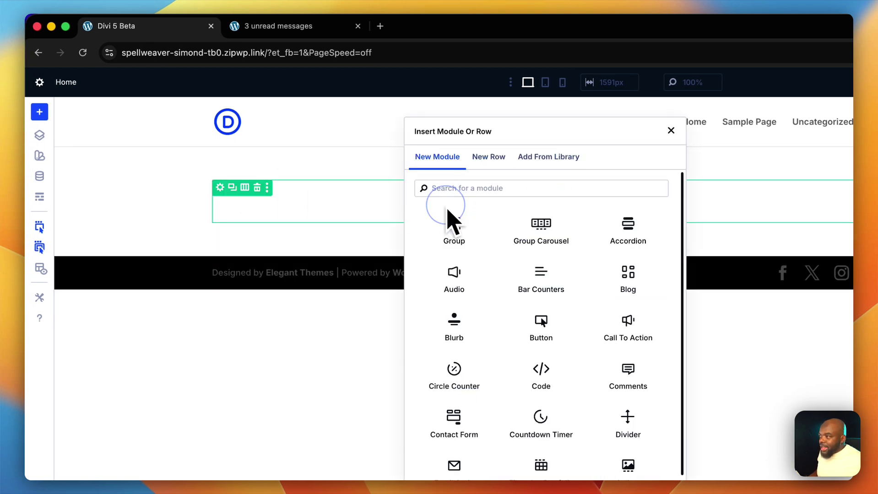
type("text")
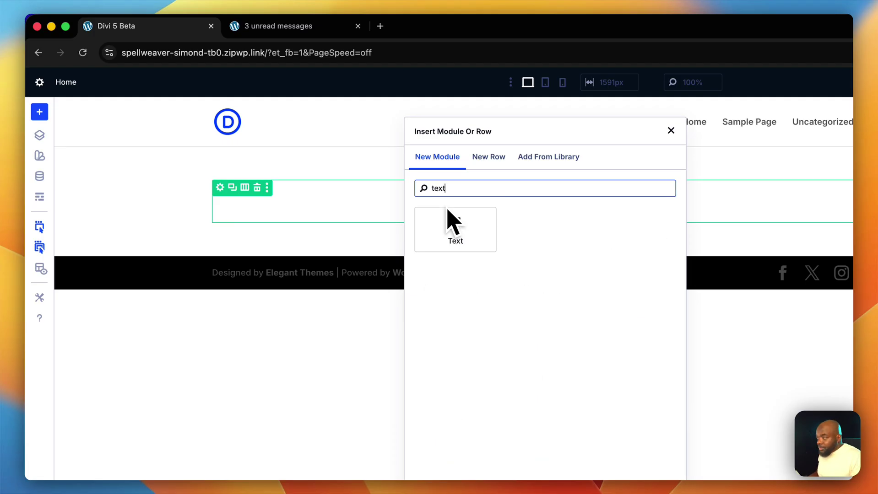
left_click(439, 224)
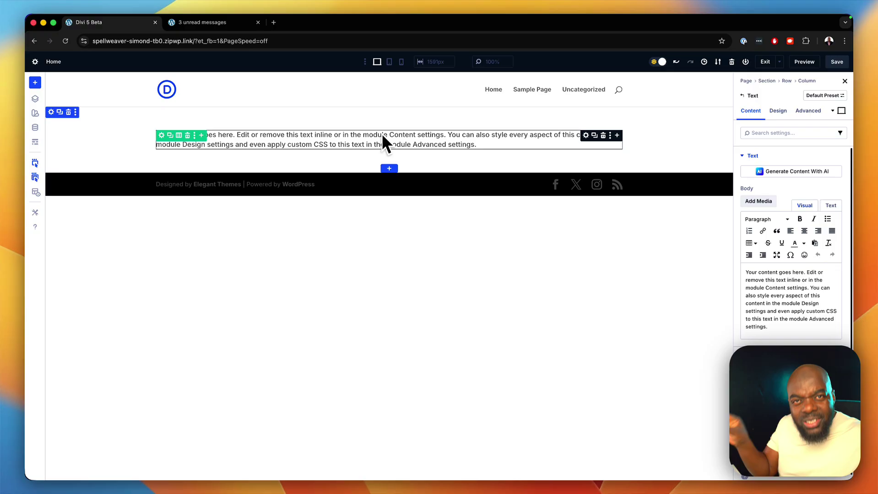
Add a Group below the text module and fill it with a Button module and a duplicate of that button.
left_click(621, 142)
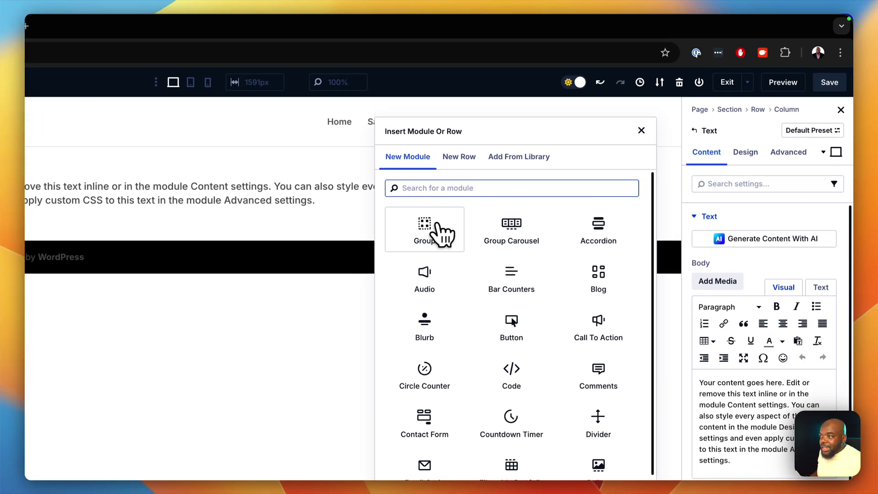
left_click(436, 224)
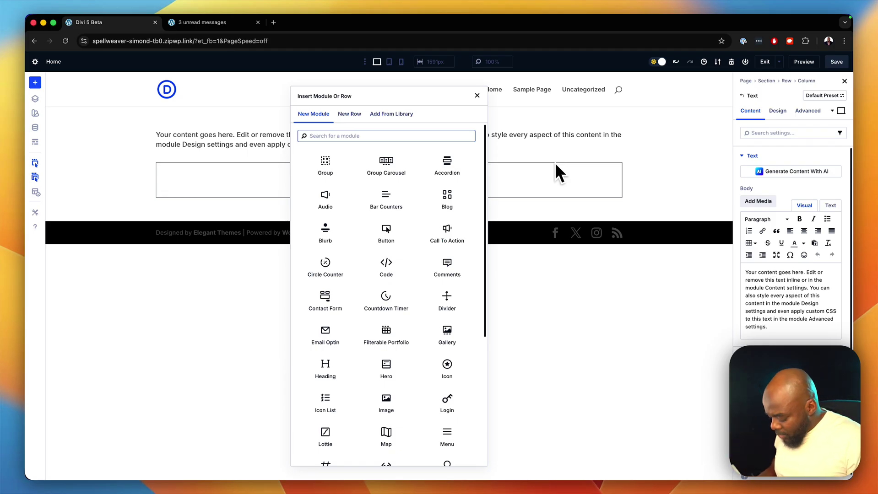
type("but")
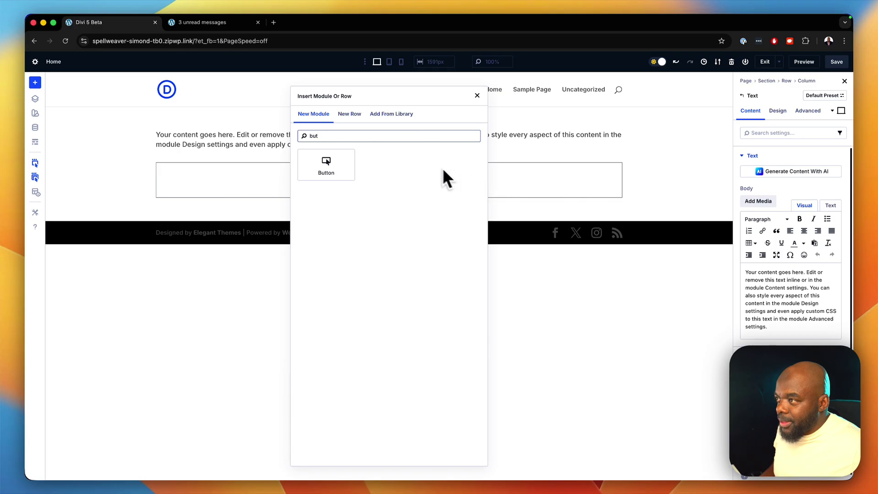
left_click(326, 163)
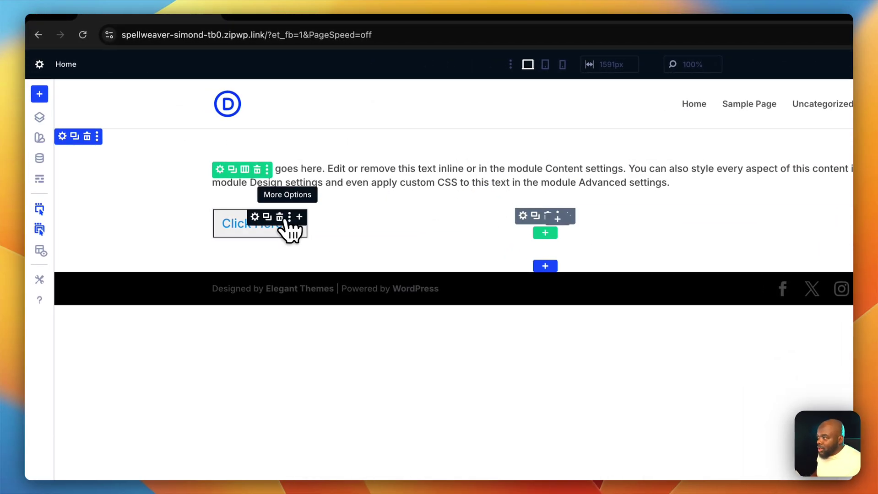
left_click(268, 217)
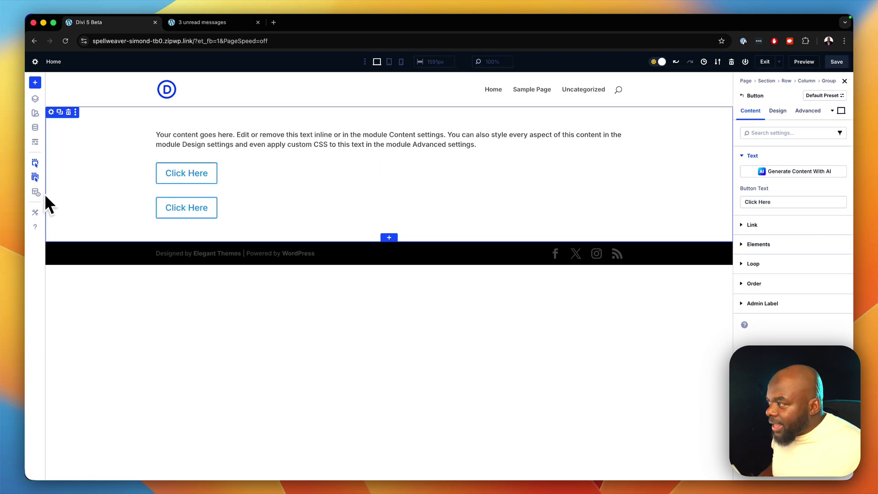
Show the element outlines on the page and set the button group's layout direction to Row.
left_click(36, 193)
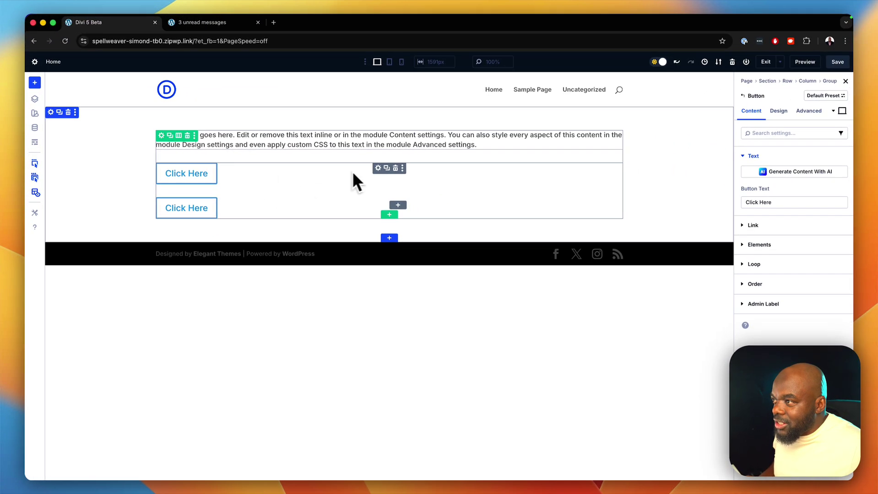
left_click(378, 168)
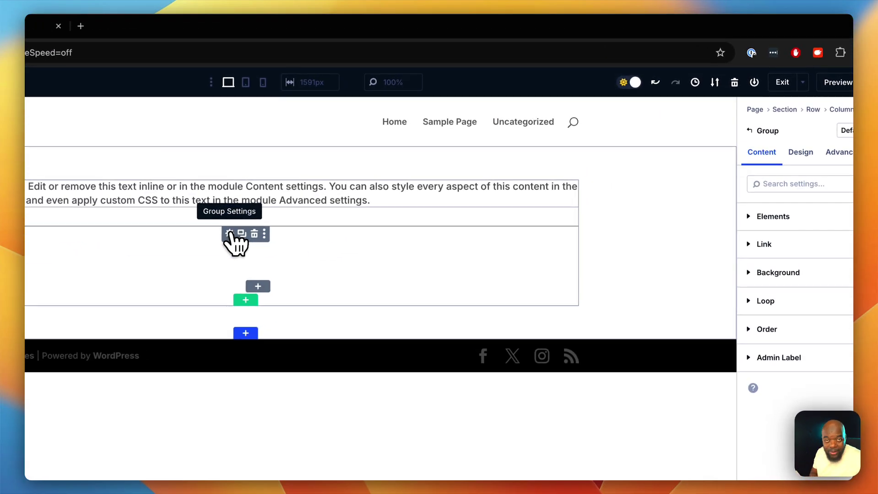
left_click(806, 154)
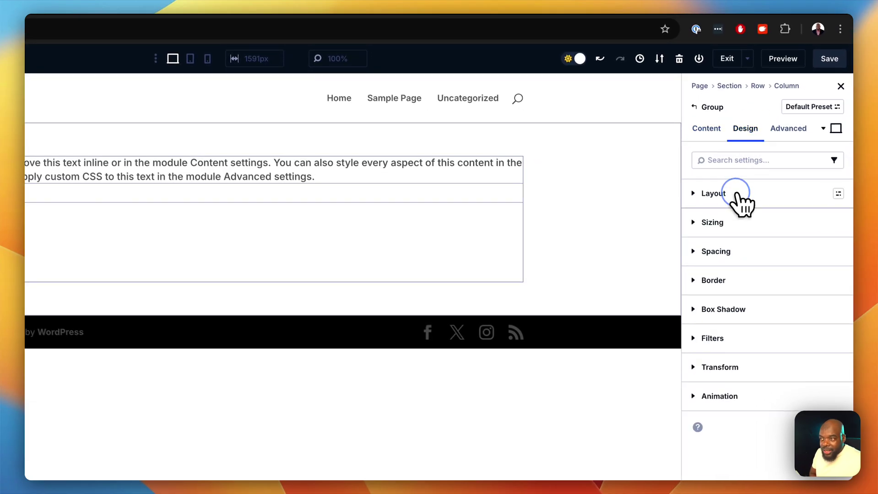
left_click(714, 193)
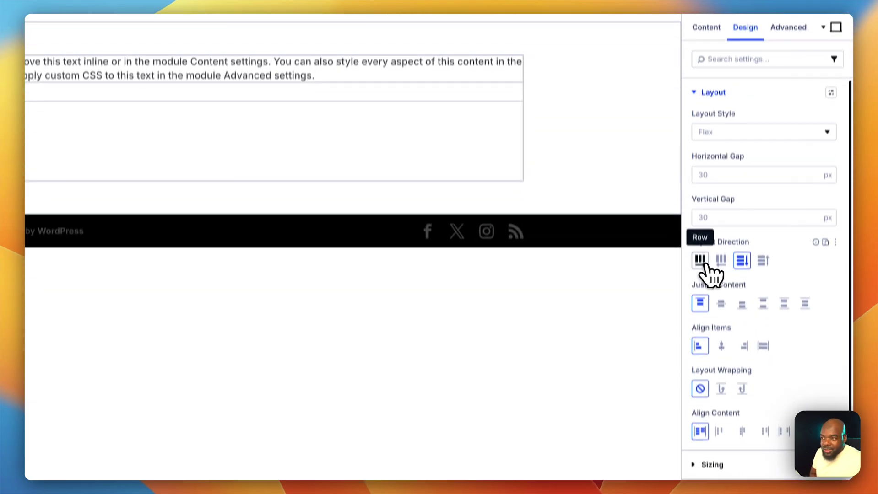
left_click(702, 262)
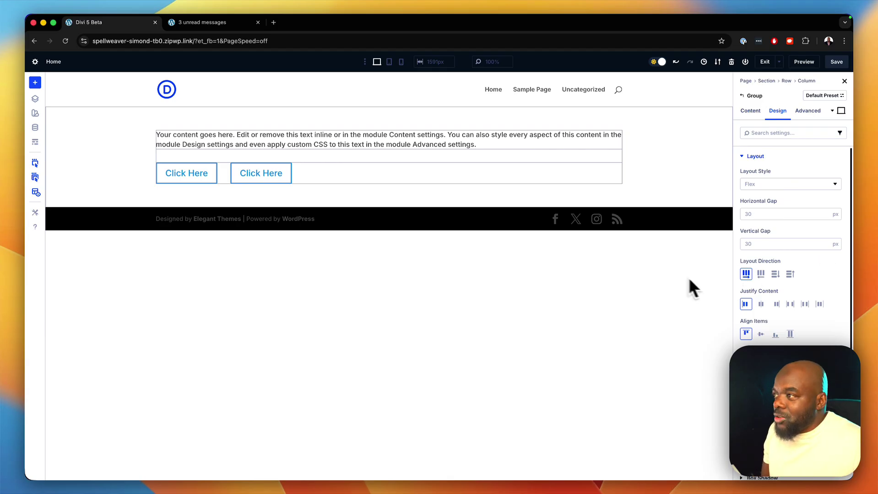
Try Space Between and End as the button group's content justification, and settle on Center.
left_click(790, 304)
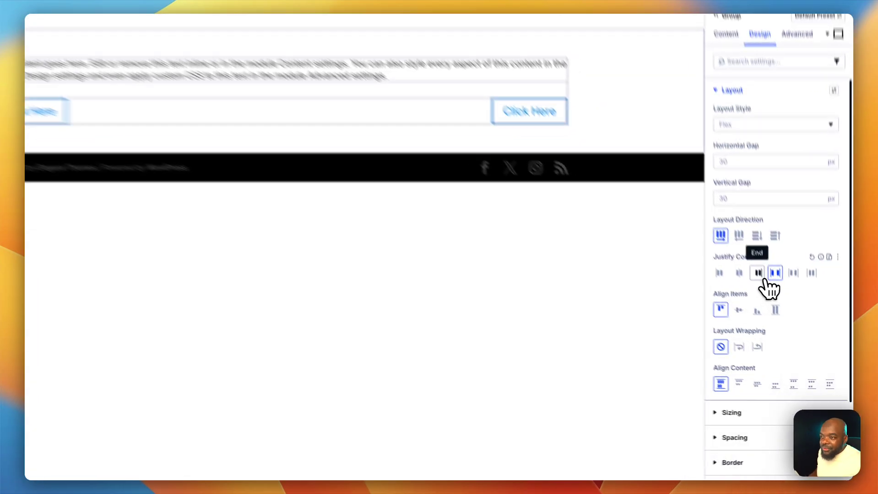
left_click(777, 304)
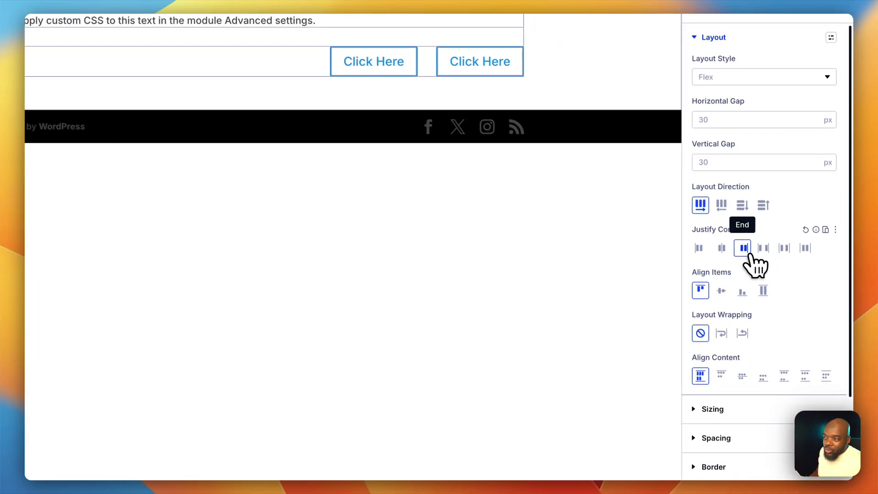
left_click(722, 248)
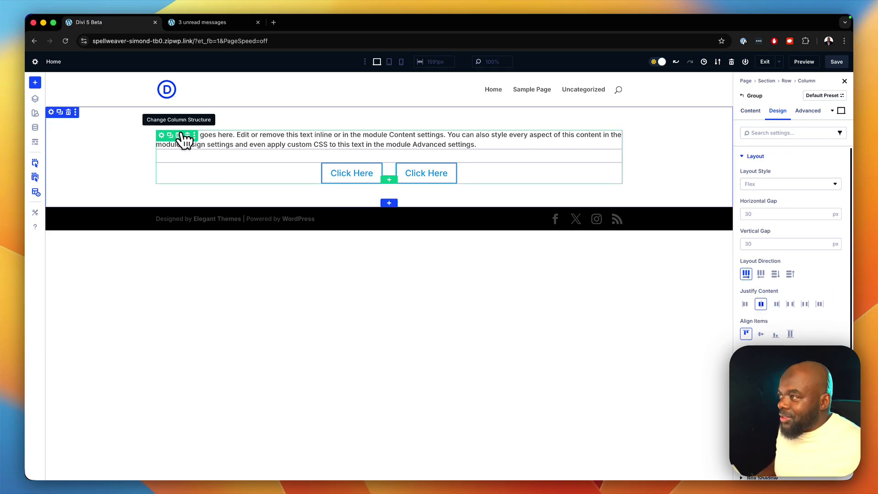
Replace the current row with a new single-column row containing a Group Carousel module.
left_click(182, 135)
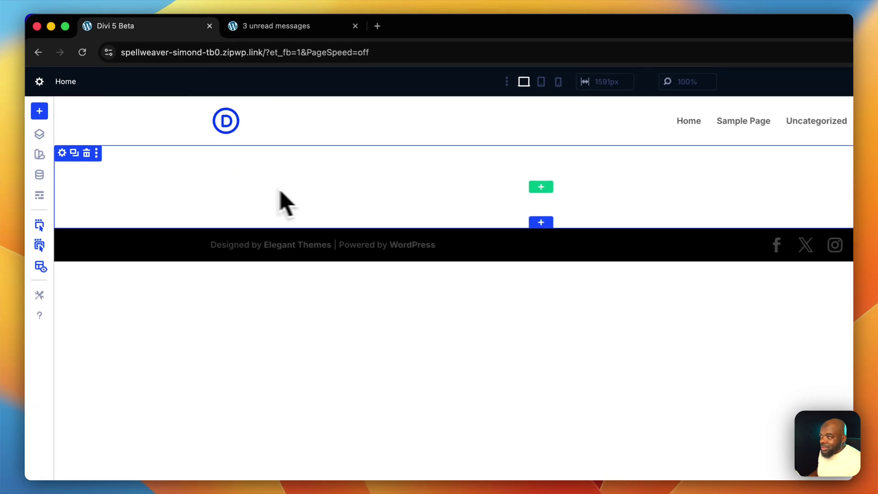
left_click(539, 188)
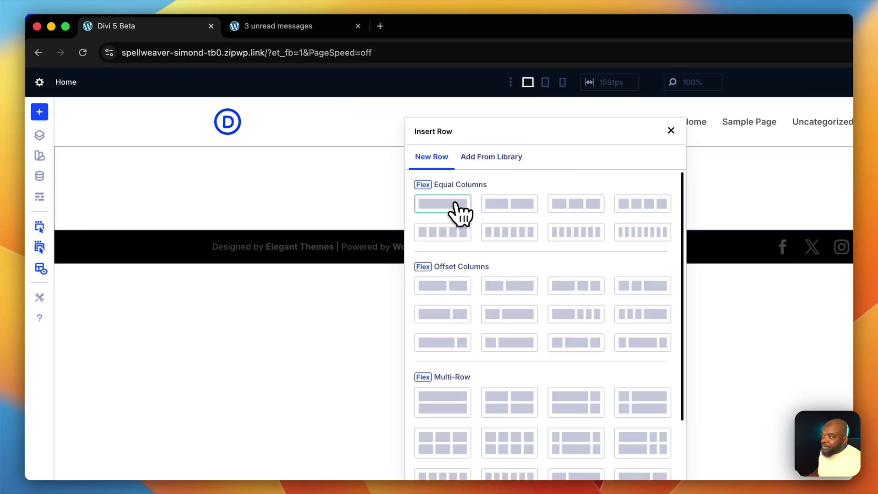
left_click(455, 203)
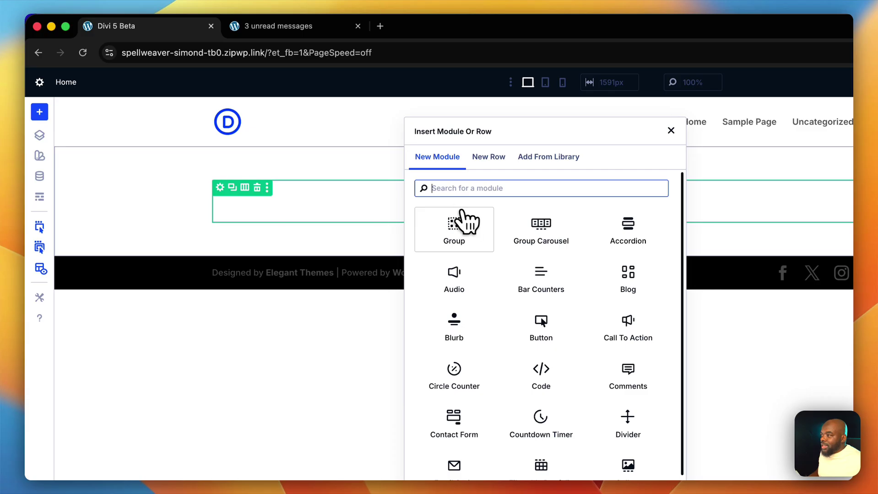
left_click(545, 234)
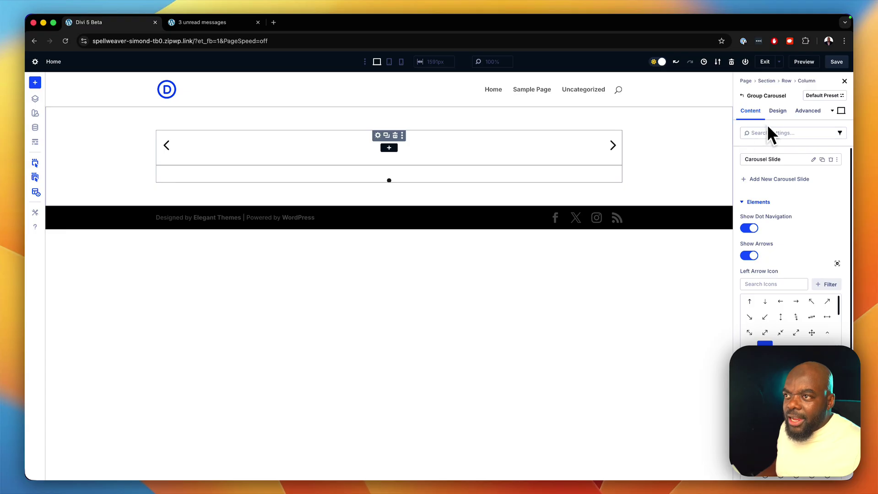
Add a Text module to the empty carousel slide and insert a Button module below it.
left_click(389, 147)
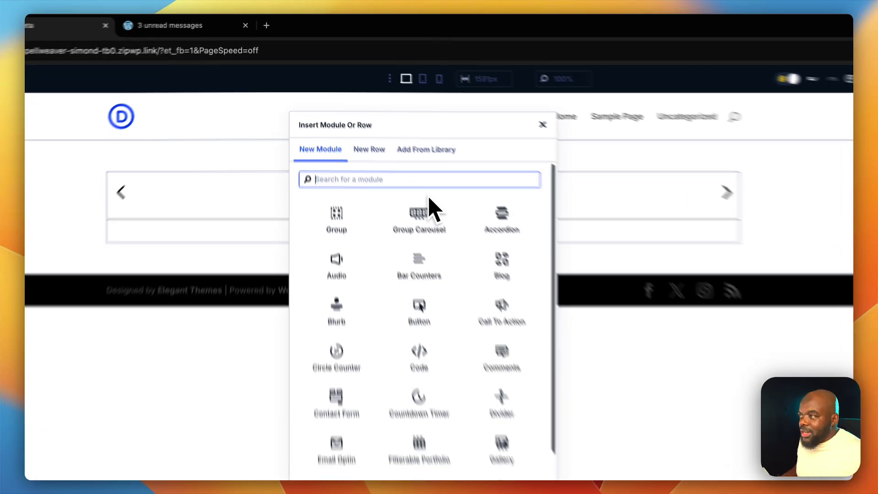
type("text")
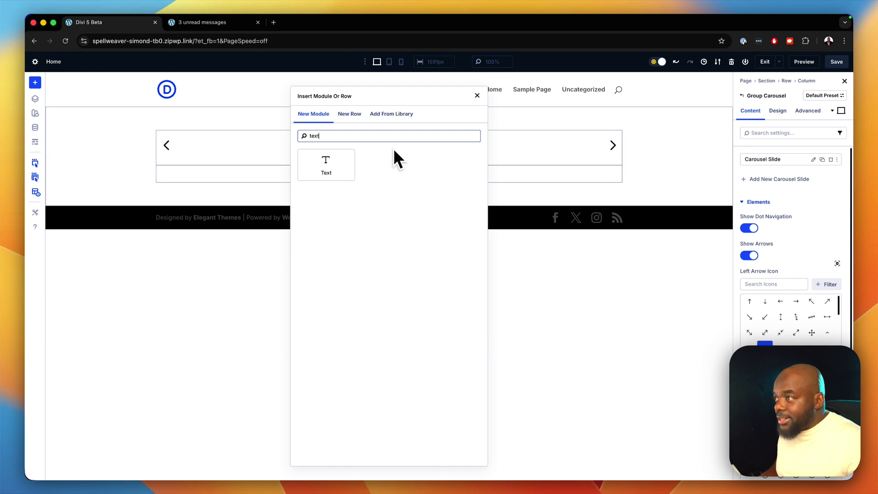
left_click(326, 165)
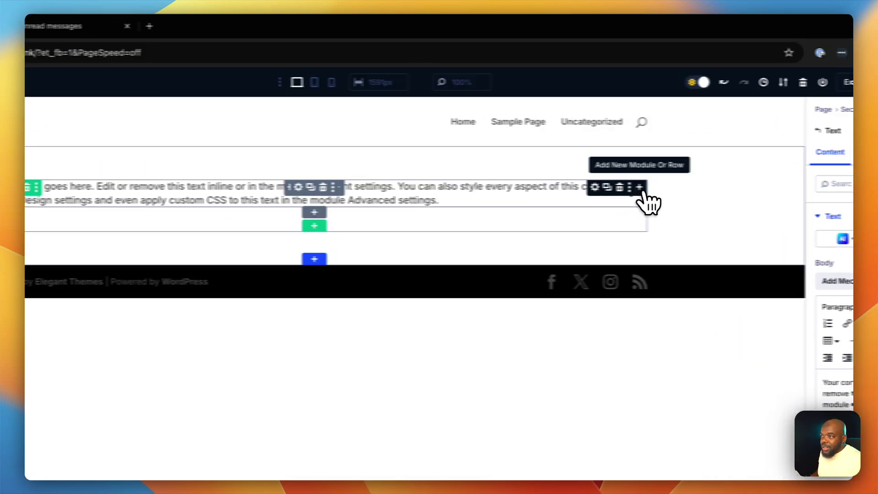
left_click(639, 187)
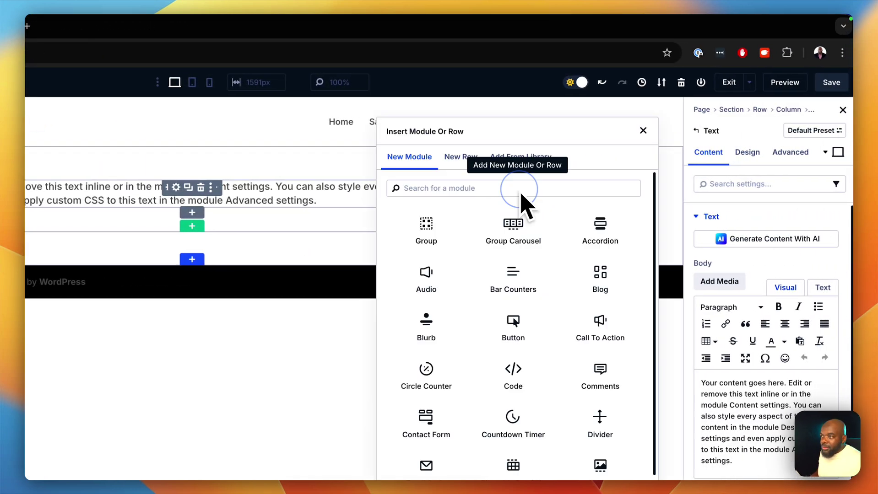
type("butt")
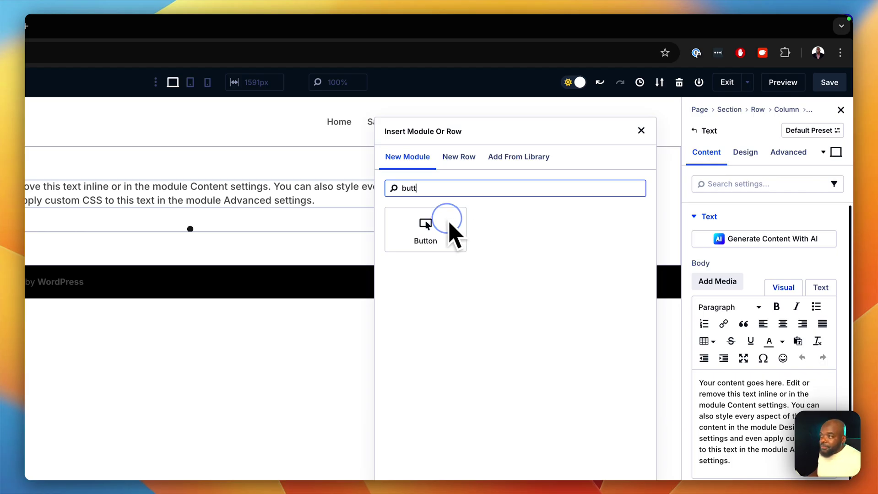
left_click(449, 224)
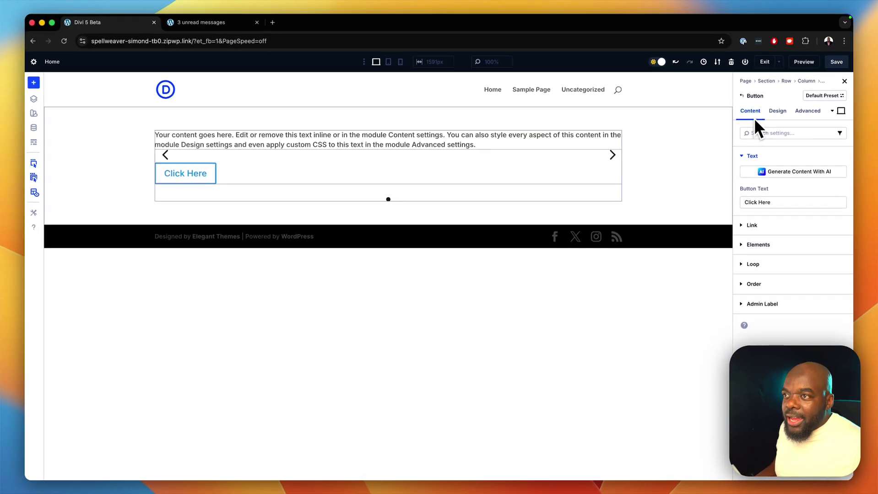
Set the carousel slide's background image to the black media library picture showing a car's illuminated side profile.
left_click(742, 96)
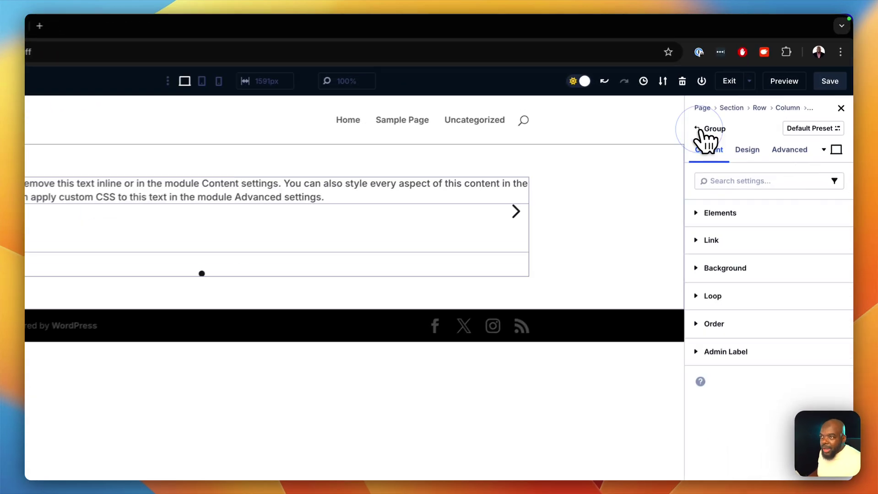
left_click(748, 274)
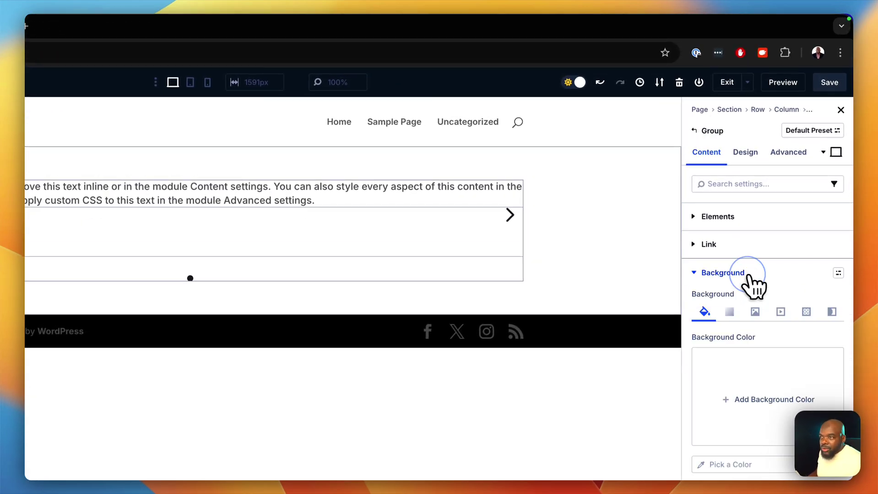
left_click(755, 312)
left_click(774, 401)
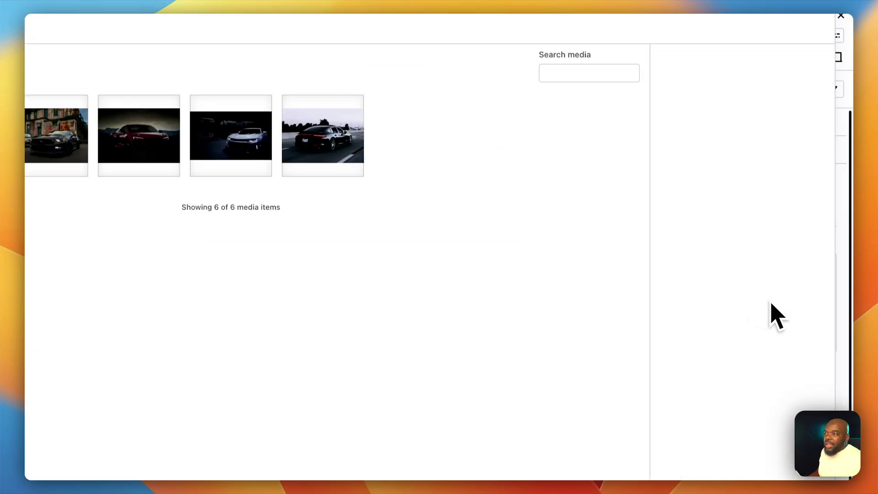
left_click(202, 184)
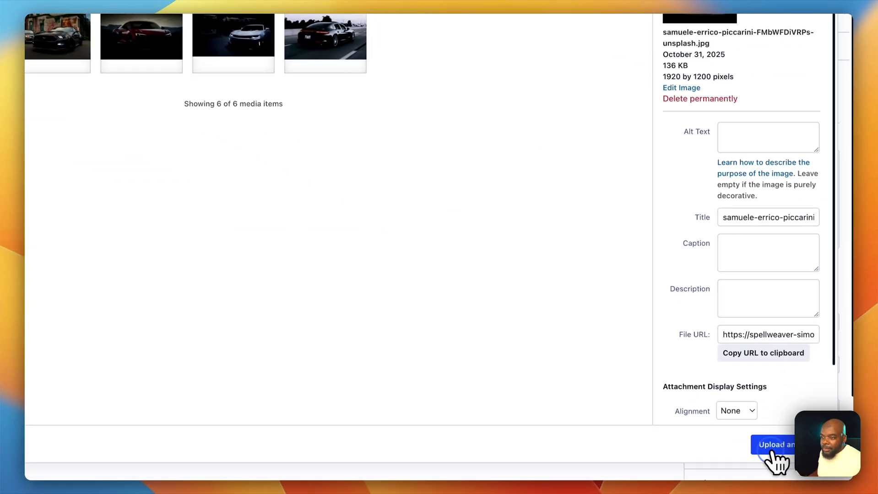
left_click(772, 451)
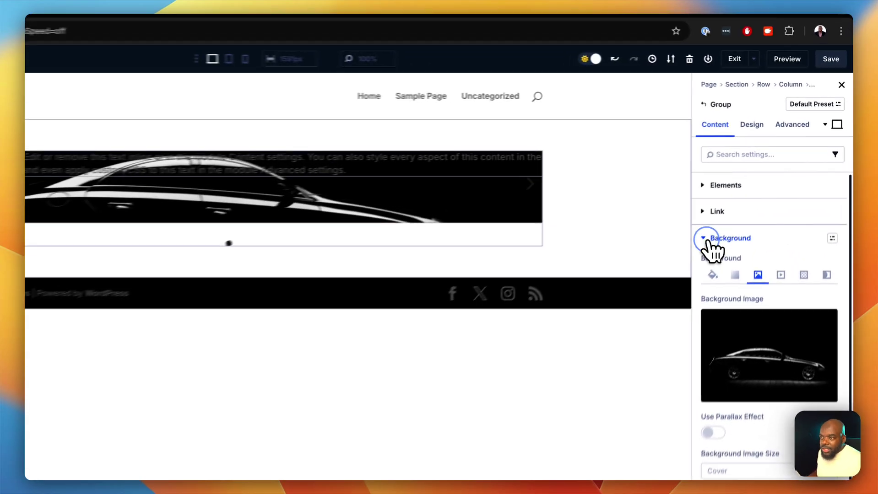
left_click(747, 198)
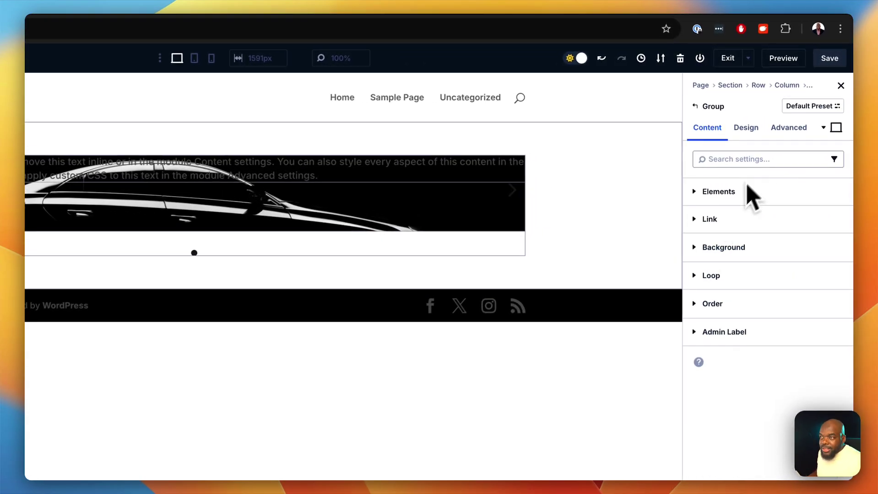
Set the carousel slide group's height to 600 in its sizing settings.
left_click(750, 131)
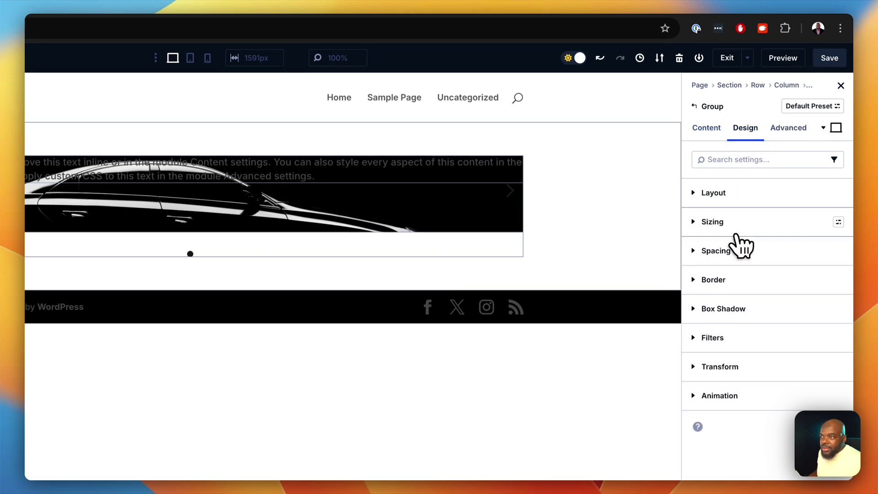
left_click(738, 222)
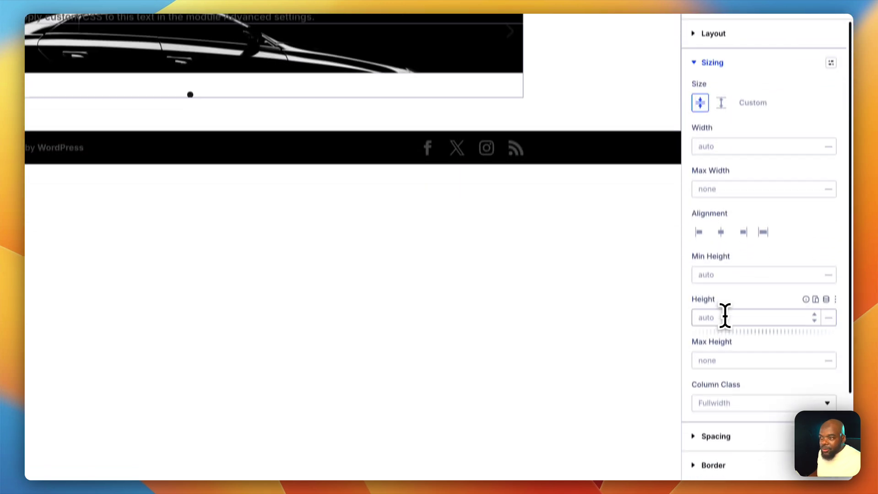
left_click(725, 316)
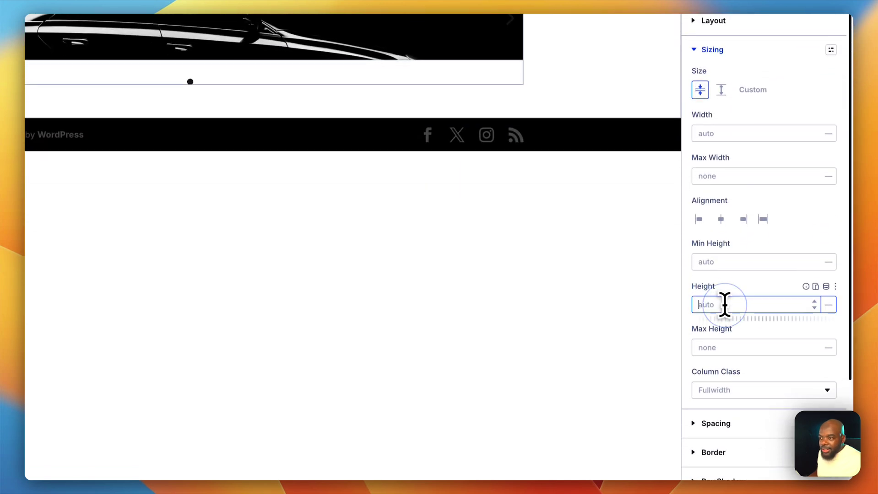
type("600")
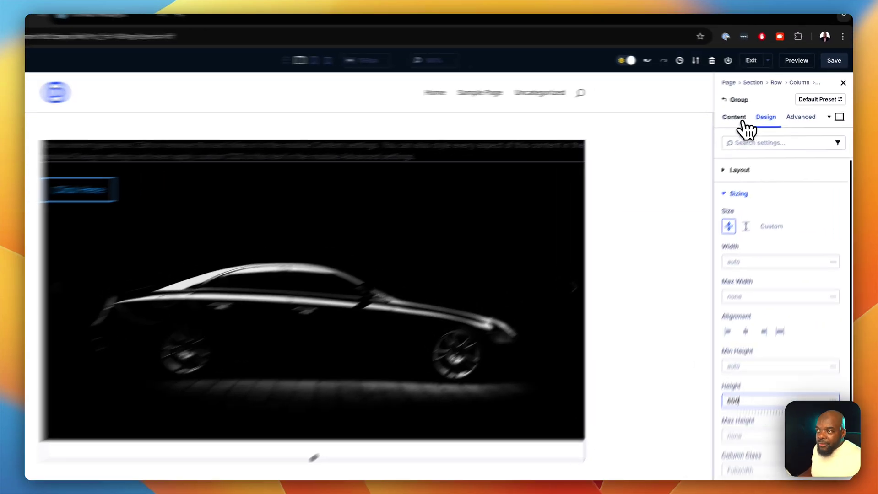
left_click(760, 112)
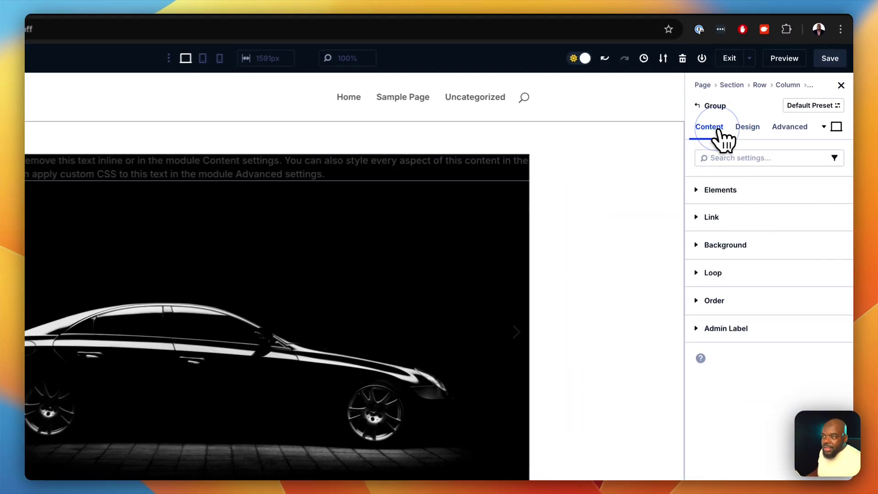
left_click(746, 130)
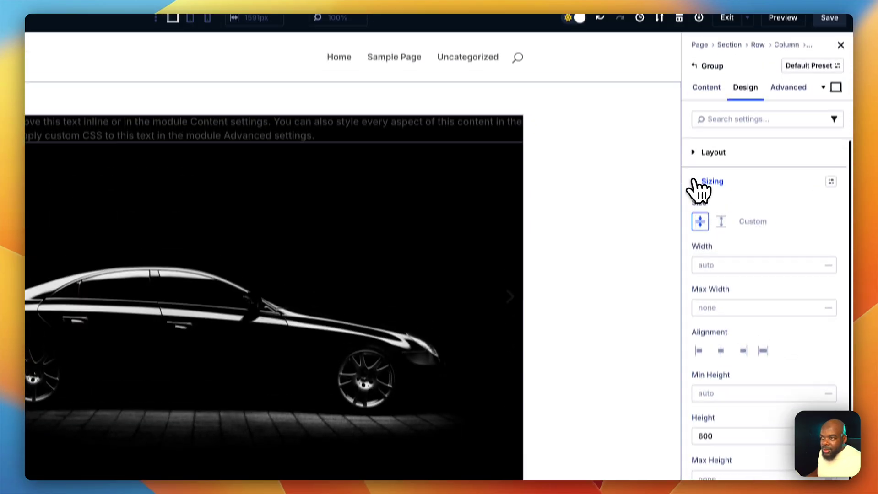
left_click(700, 93)
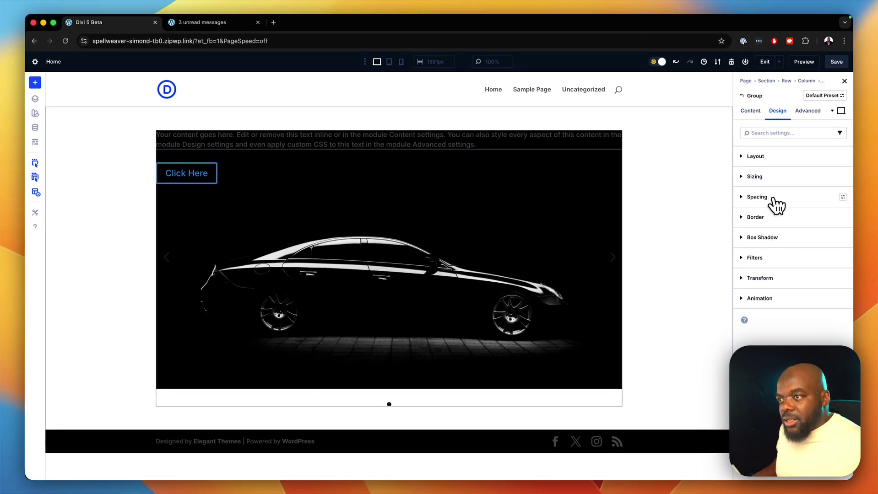
Give the carousel slide group 3rem of padding on all four sides, linking top with bottom and left with right.
left_click(773, 198)
left_click(719, 297)
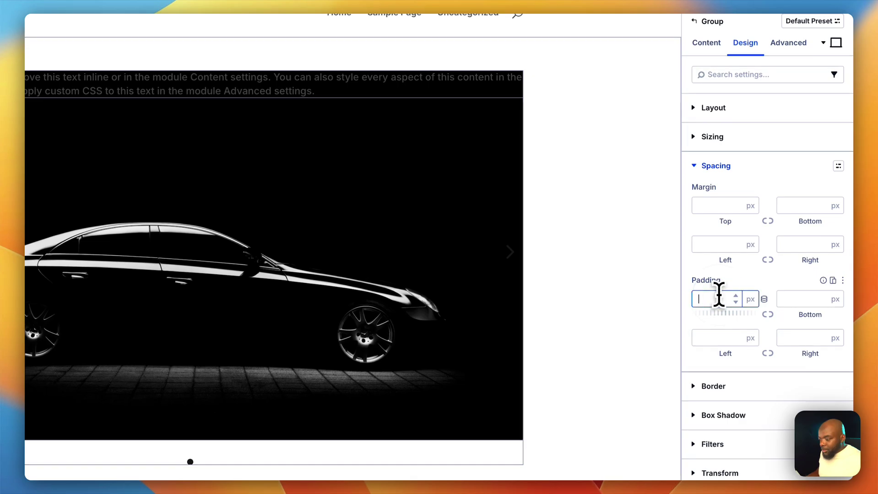
type("3re")
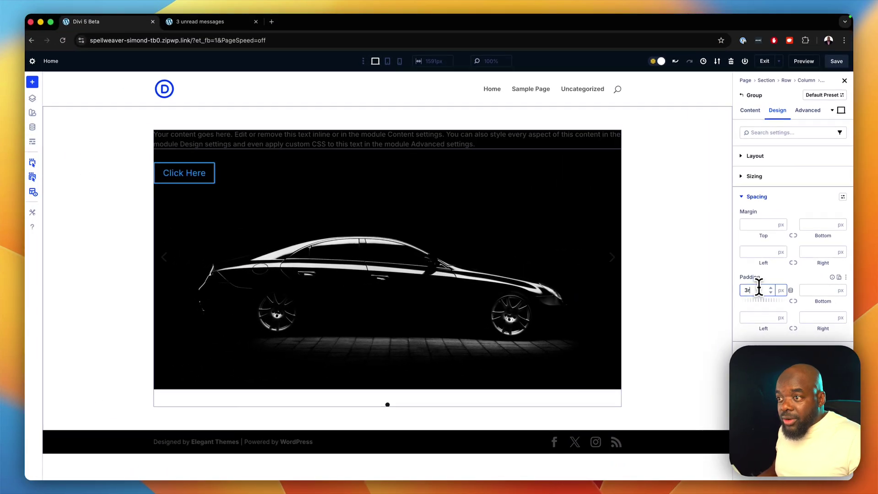
type("m")
left_click(794, 302)
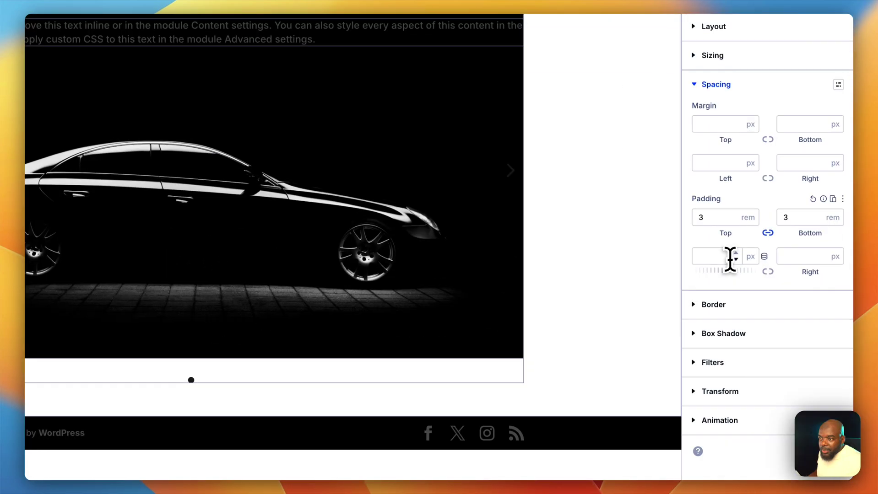
left_click(760, 318)
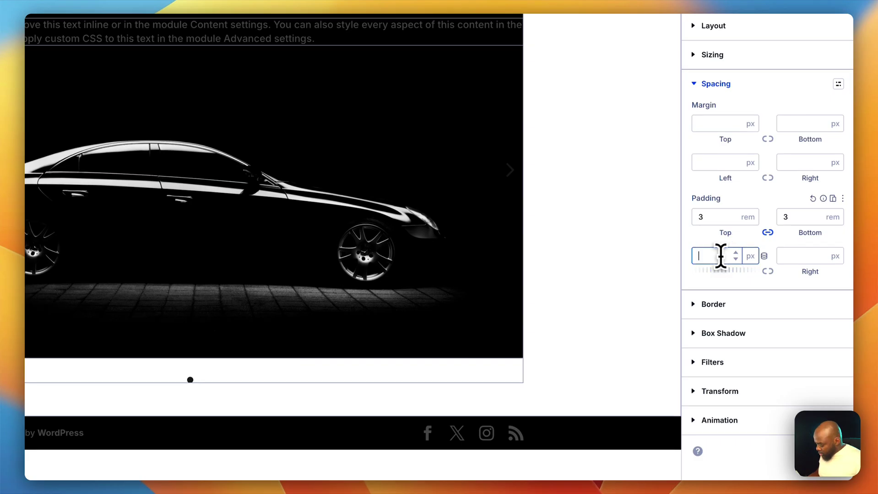
type("3rem")
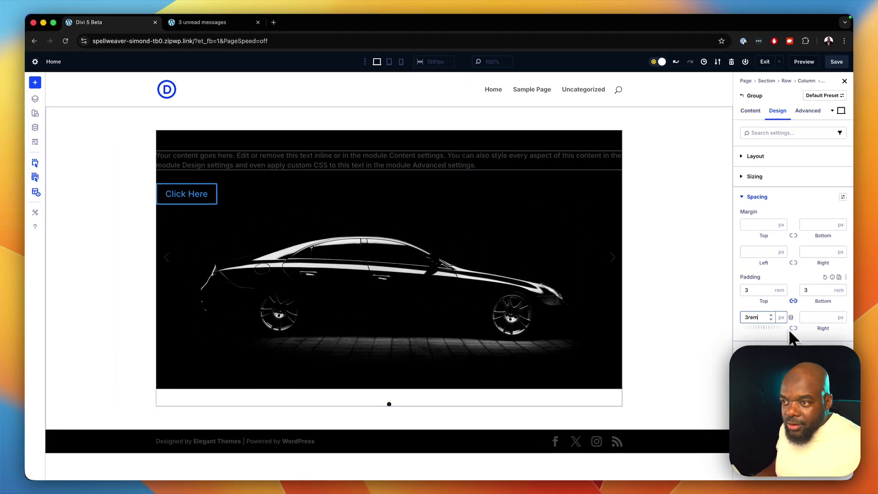
left_click(794, 329)
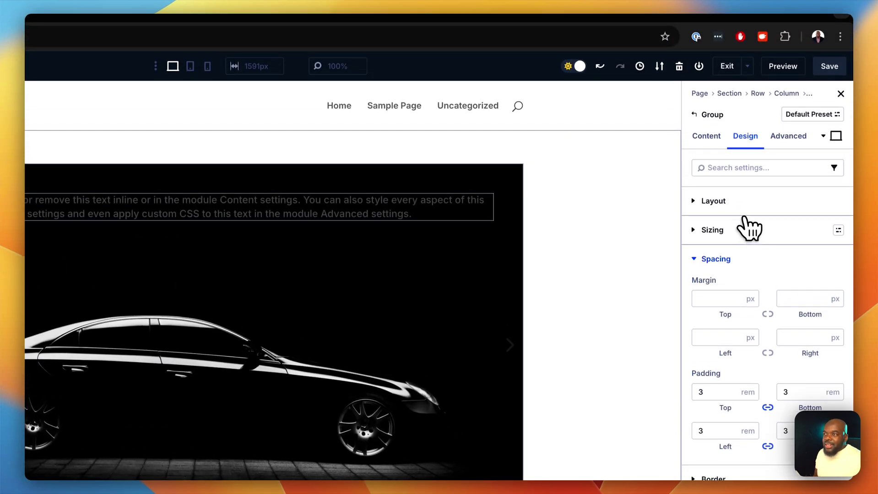
Set the slide group's flex layout to justify content at End and align items to Center.
left_click(741, 118)
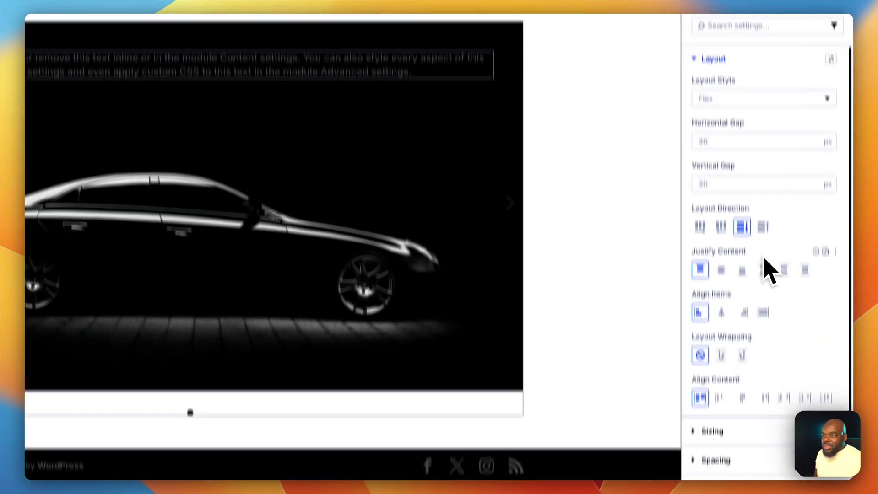
left_click(745, 238)
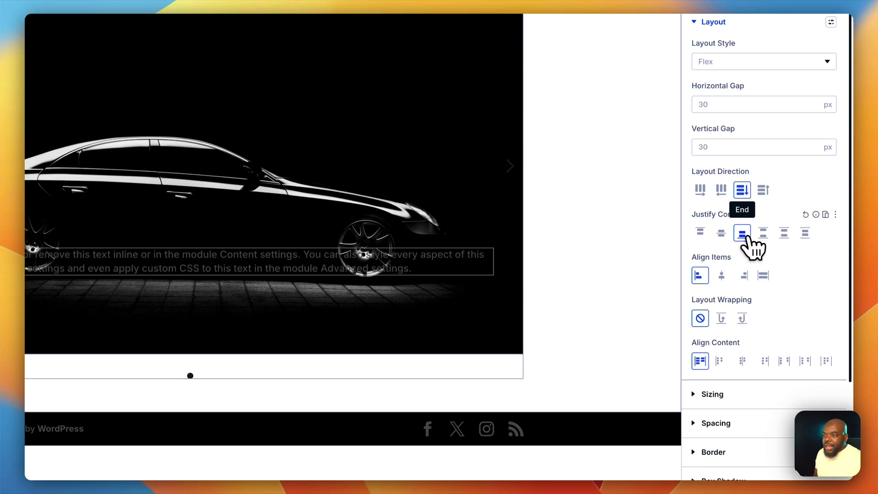
left_click(724, 280)
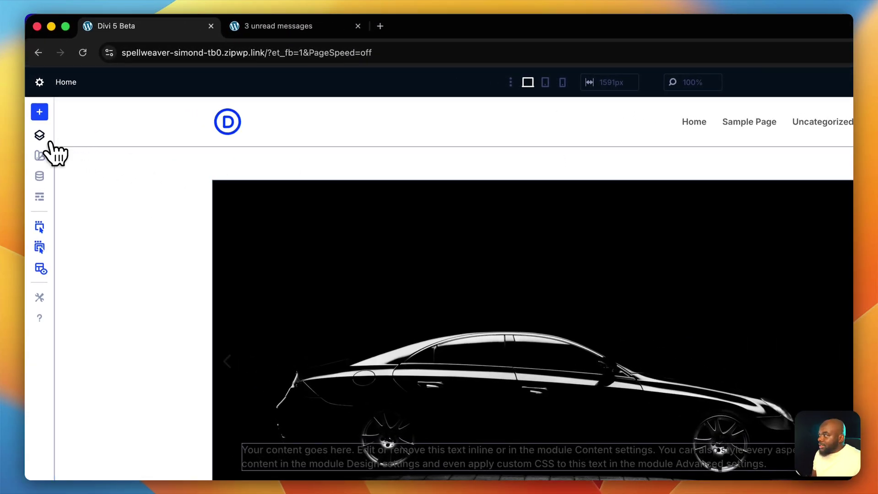
Show the page's layer structure and duplicate the carousel slide inside the Group Carousel.
left_click(40, 135)
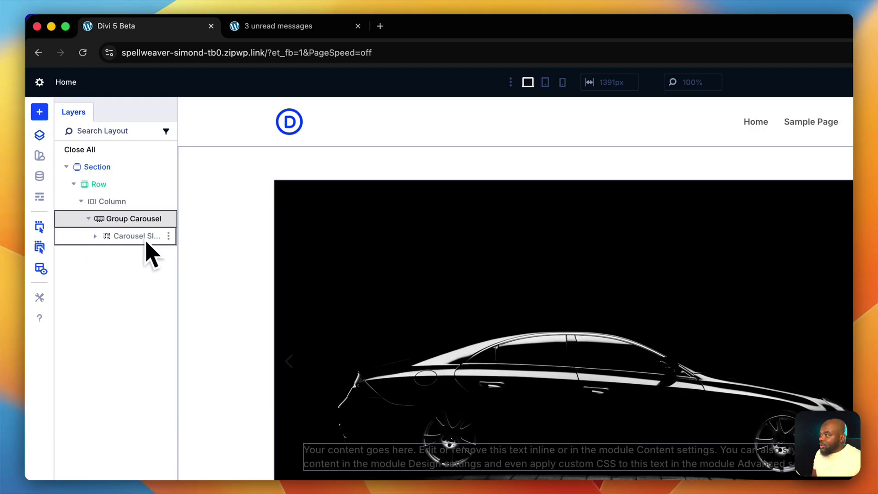
left_click(169, 236)
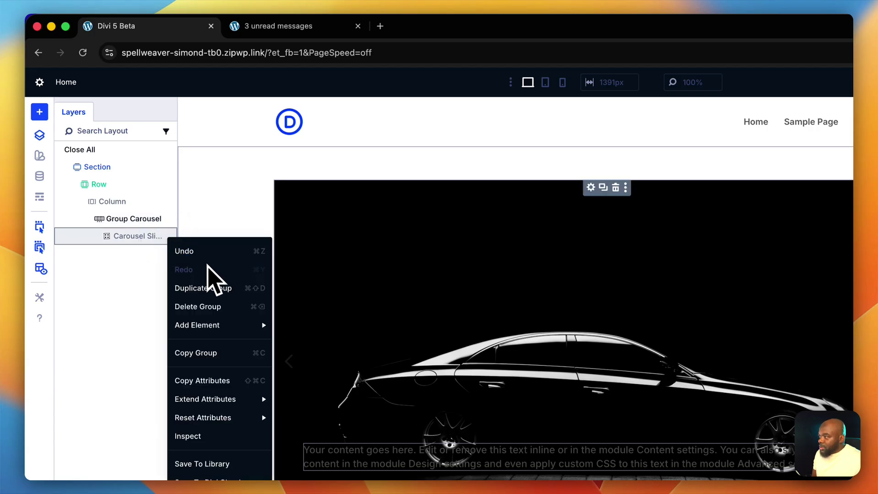
left_click(220, 295)
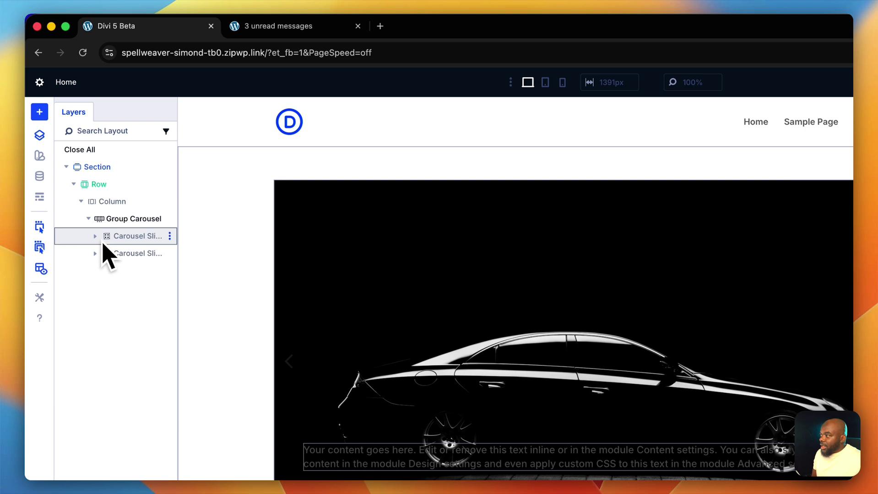
Replace the first carousel slide's background image with the media library photo of the red car seen from behind.
left_click(126, 245)
left_click(715, 133)
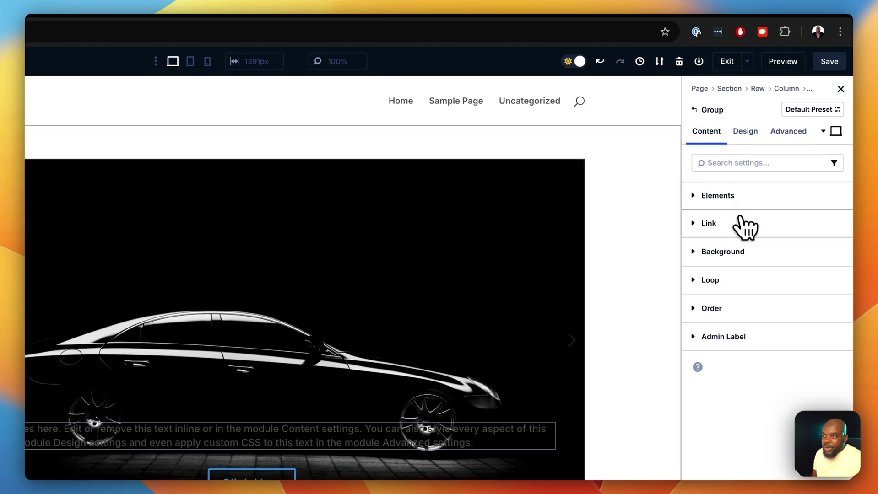
left_click(746, 252)
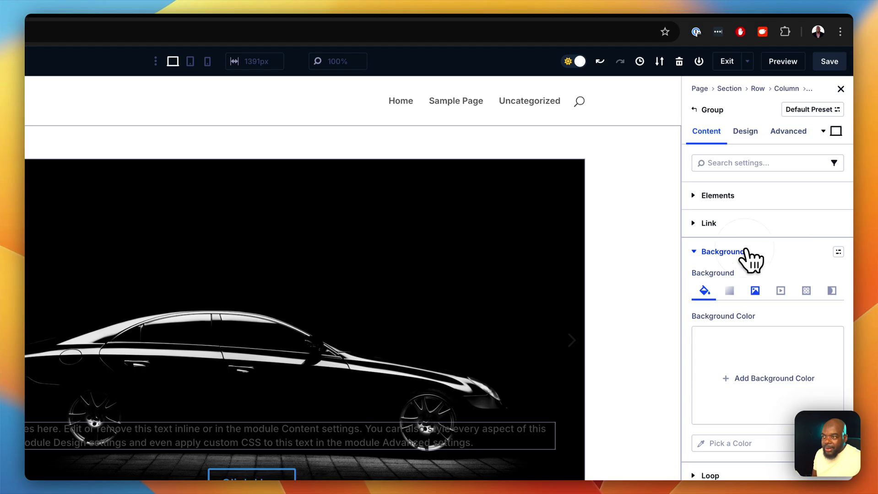
left_click(755, 290)
left_click(783, 364)
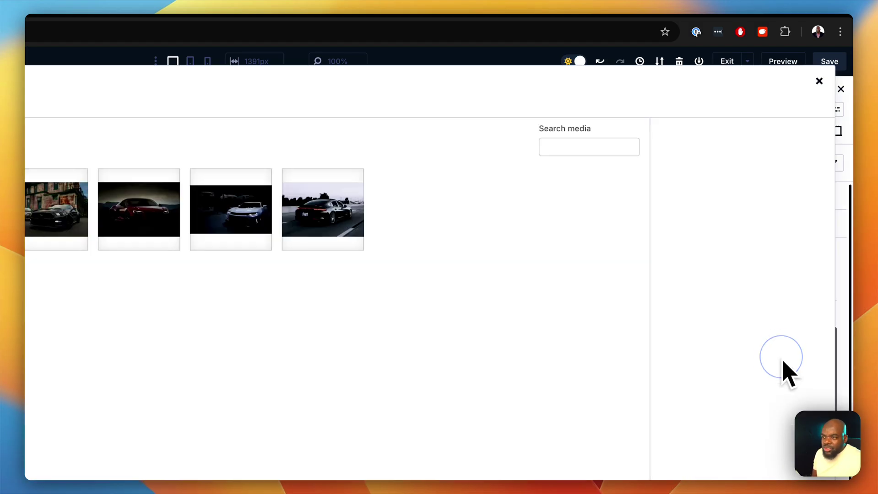
left_click(222, 172)
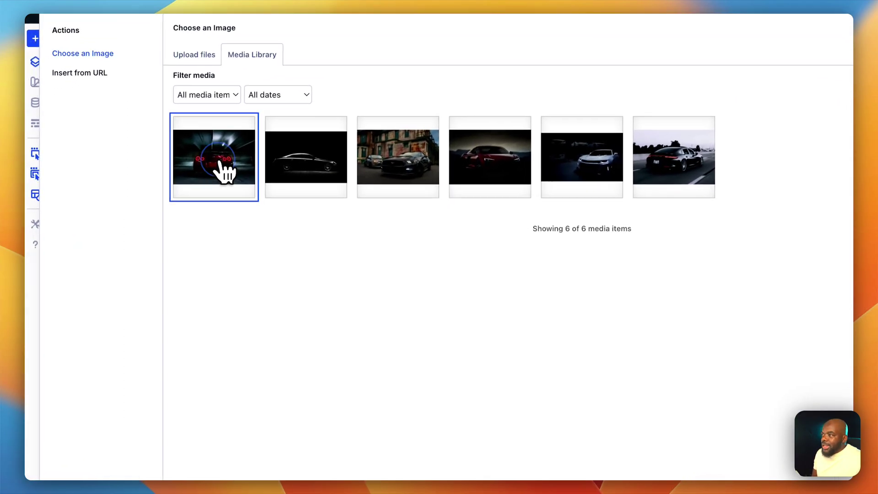
left_click(778, 444)
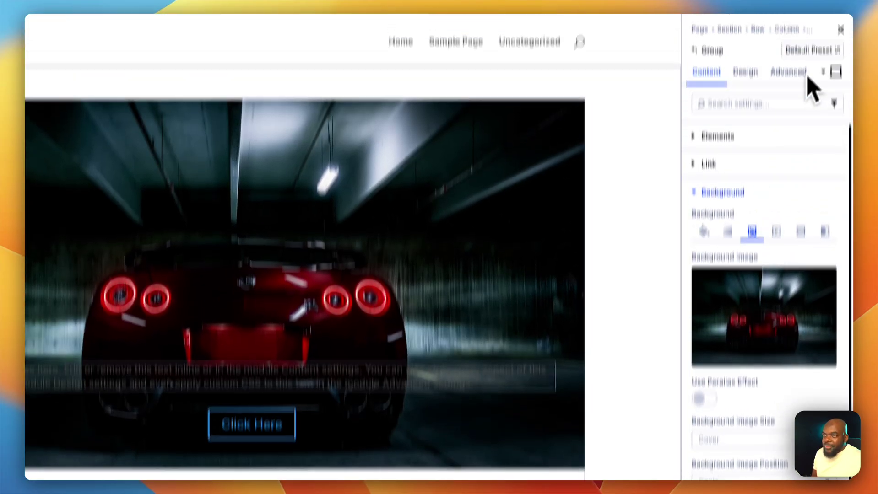
Save the page and preview the carousel on the site, advancing through its slides.
left_click(829, 80)
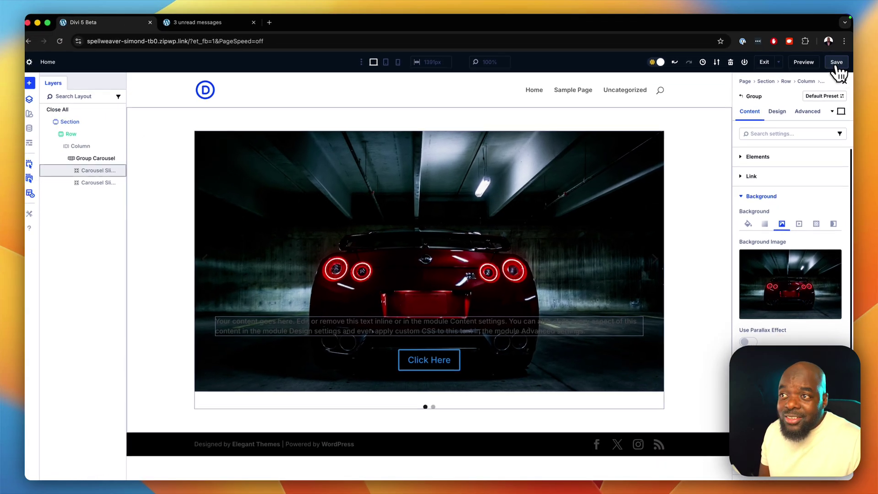
left_click(811, 63)
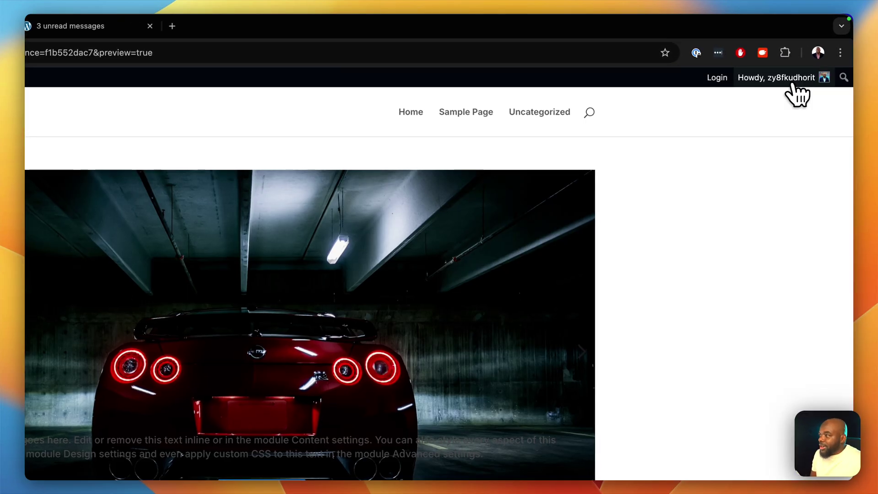
scroll(598, 299, "down", 2)
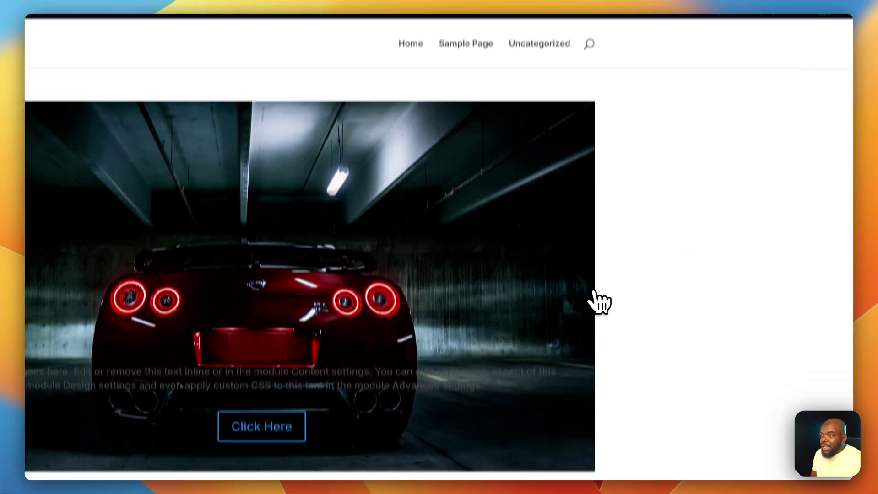
left_click(586, 267)
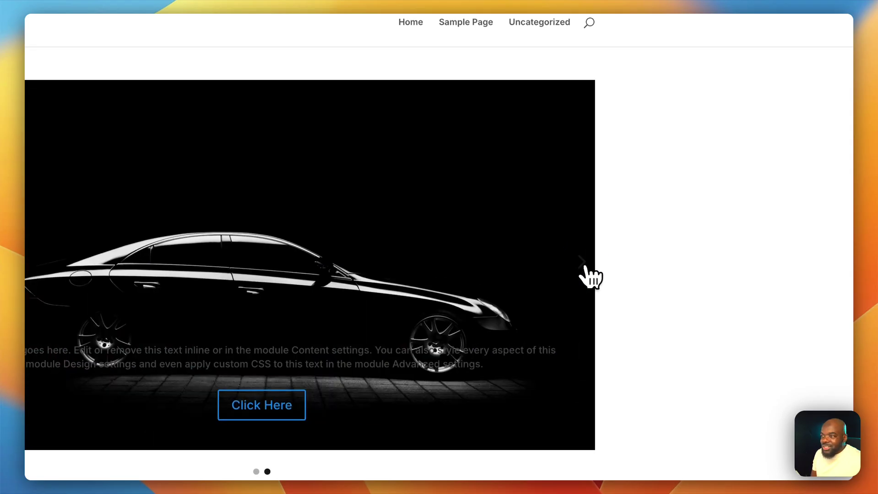
left_click(586, 267)
left_click(585, 267)
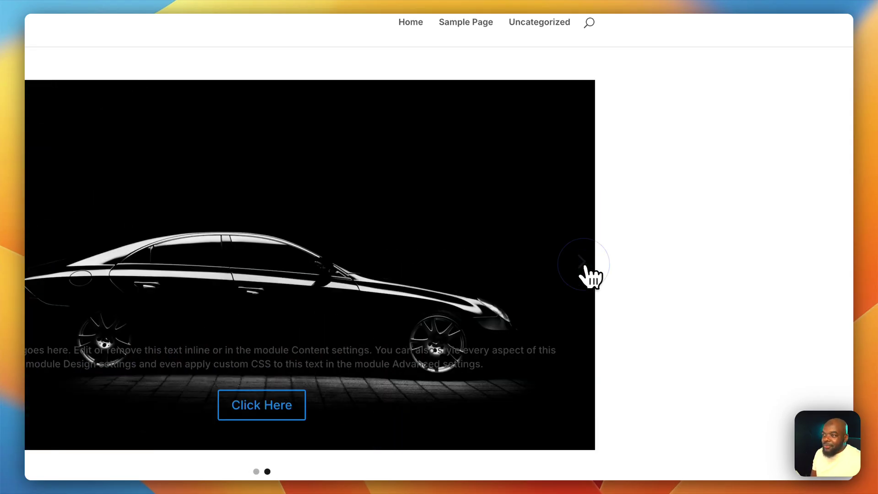
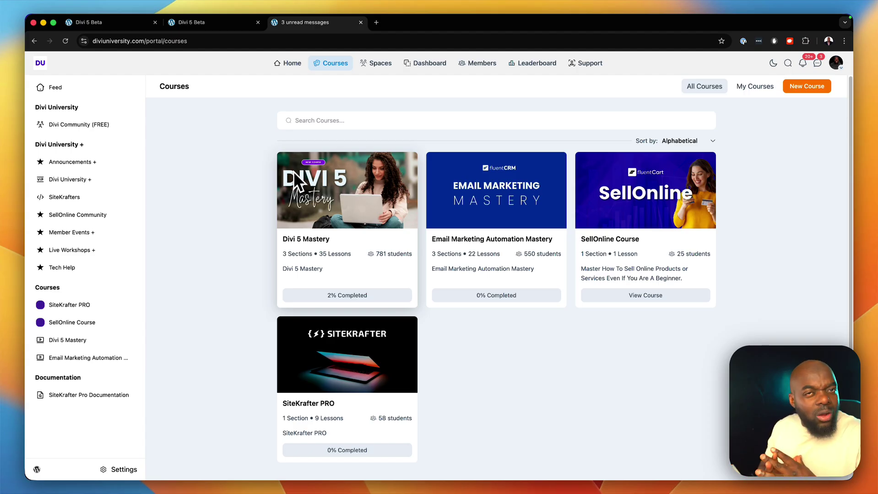
Return to the page builder, inspect the Group Carousel's attributes, and hide the layer structure and inspector views.
left_click(135, 24)
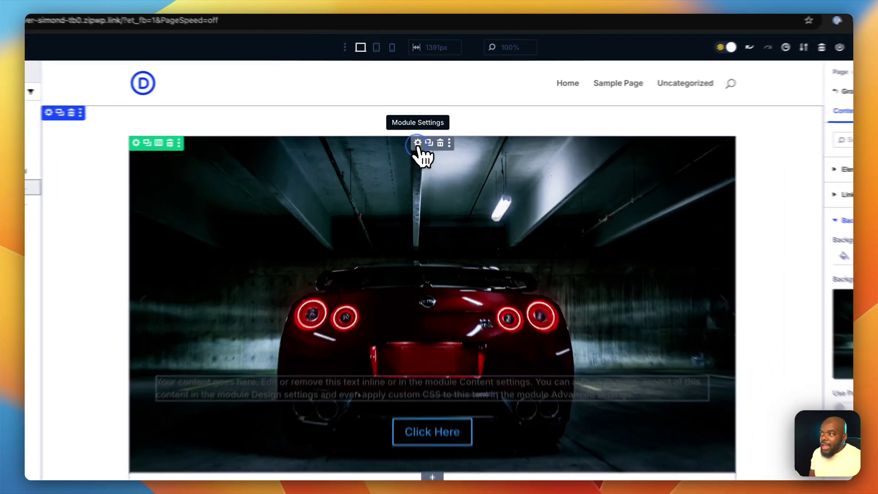
right_click(421, 138)
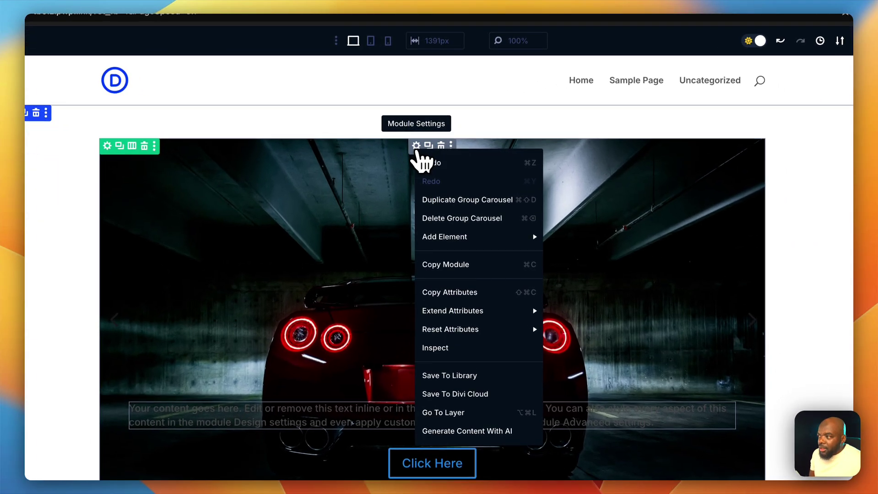
left_click(464, 347)
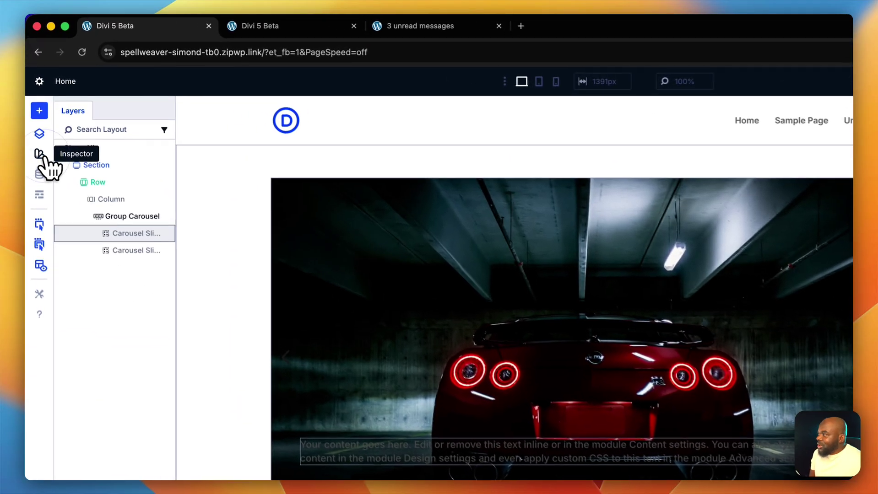
left_click(40, 154)
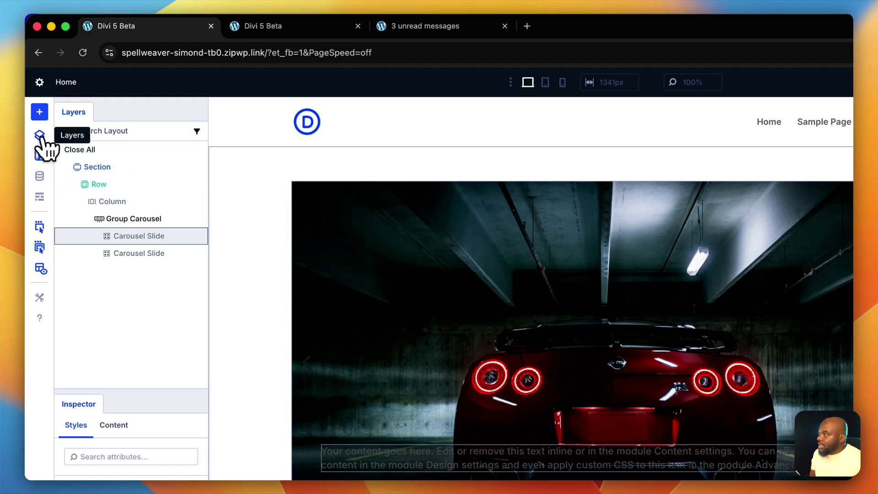
left_click(40, 136)
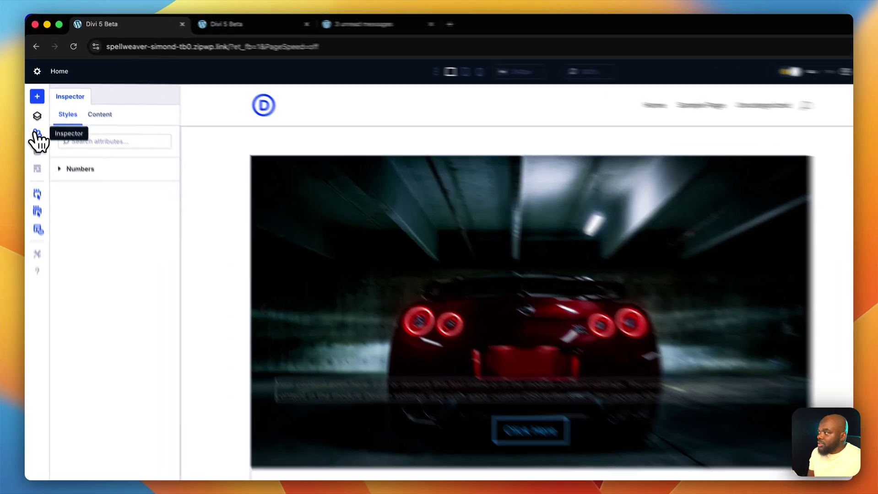
left_click(35, 113)
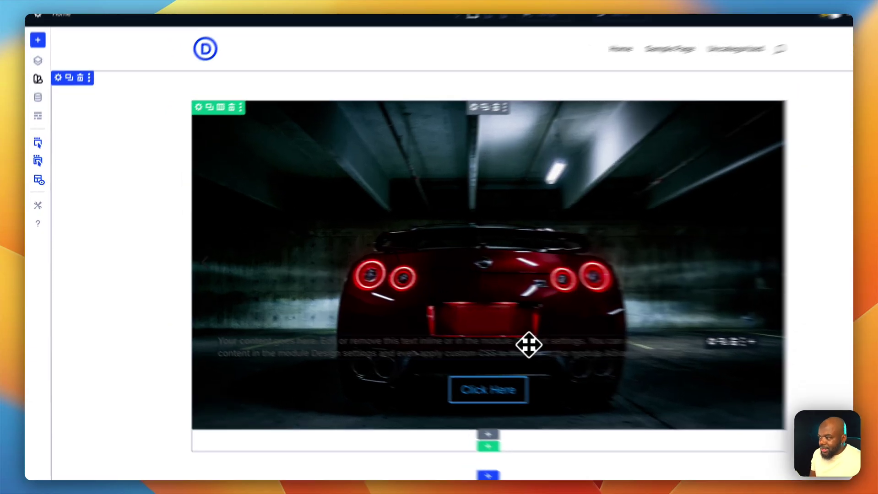
Inspect the slide's text module and try to set its main body text size to 1.2 rem.
right_click(423, 323)
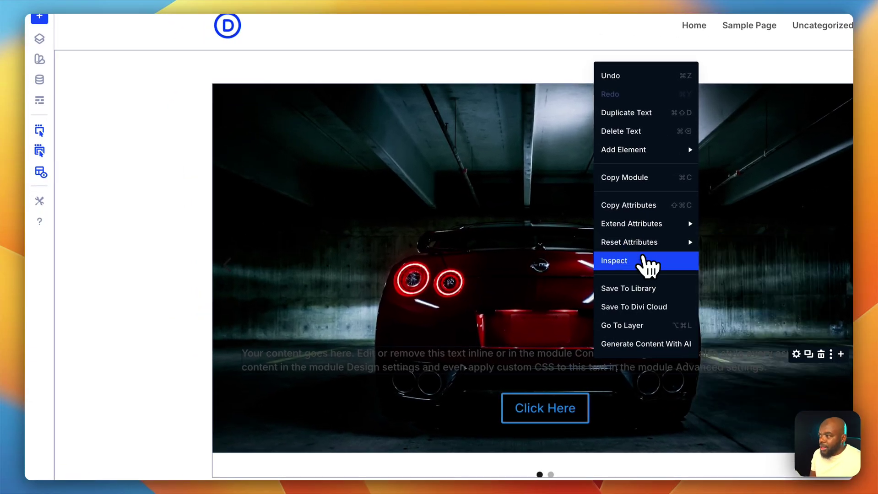
left_click(648, 262)
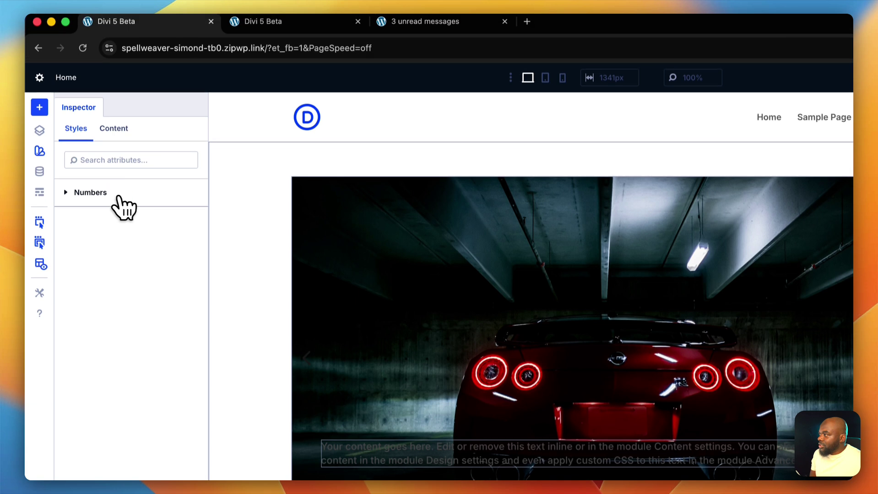
left_click(118, 197)
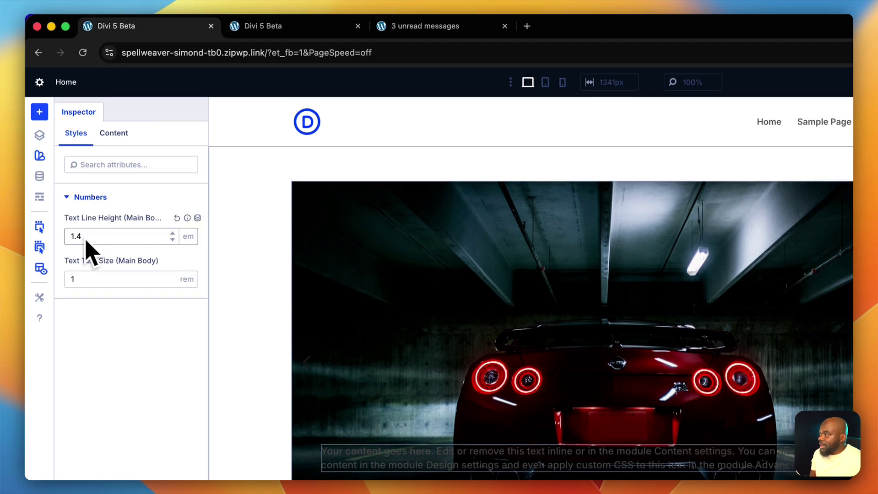
left_click(84, 279)
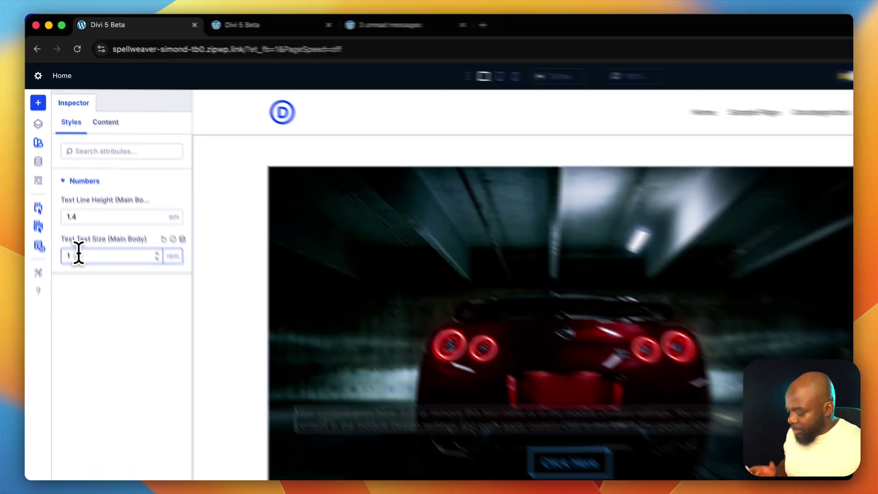
type(".2")
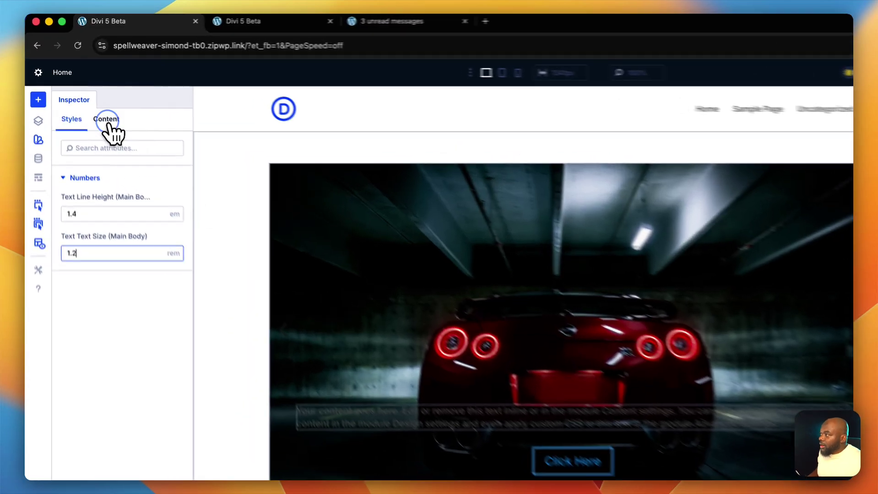
Delete "custom CSS to this text in the module Advanced settings." from the end of the inspected text module's body.
left_click(87, 97)
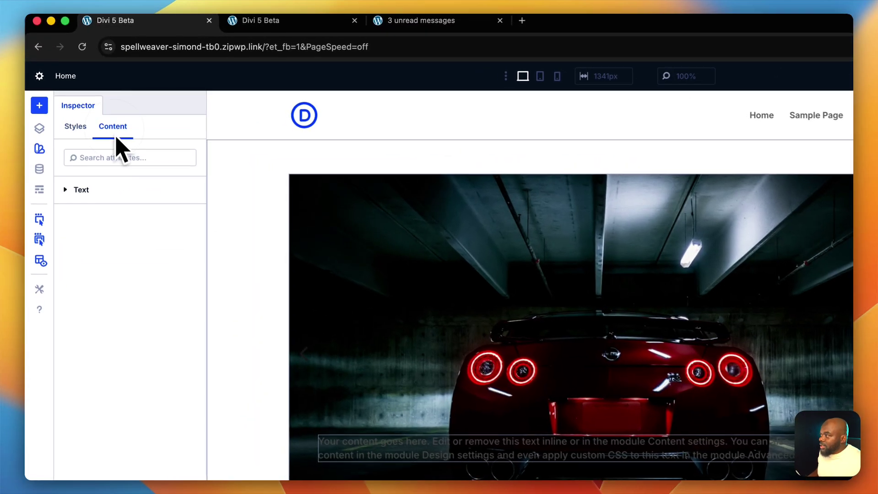
left_click(114, 192)
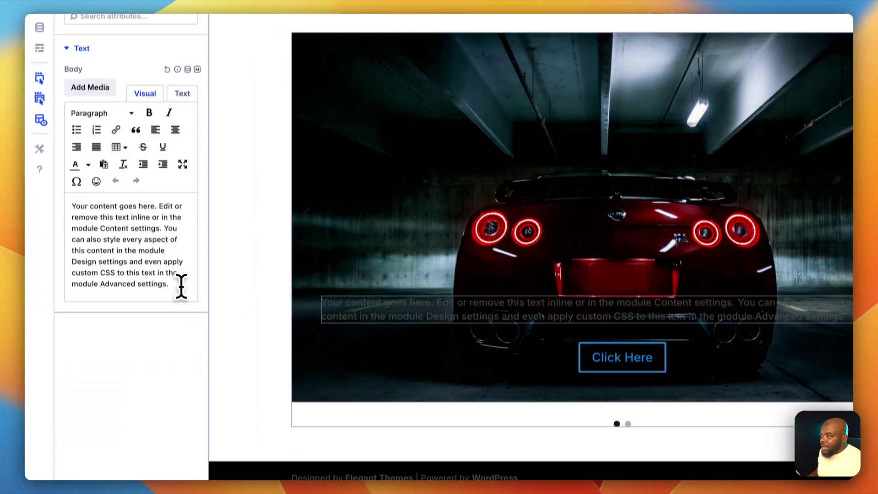
left_click_drag(180, 430, 75, 418)
left_click_drag(76, 266, 71, 265)
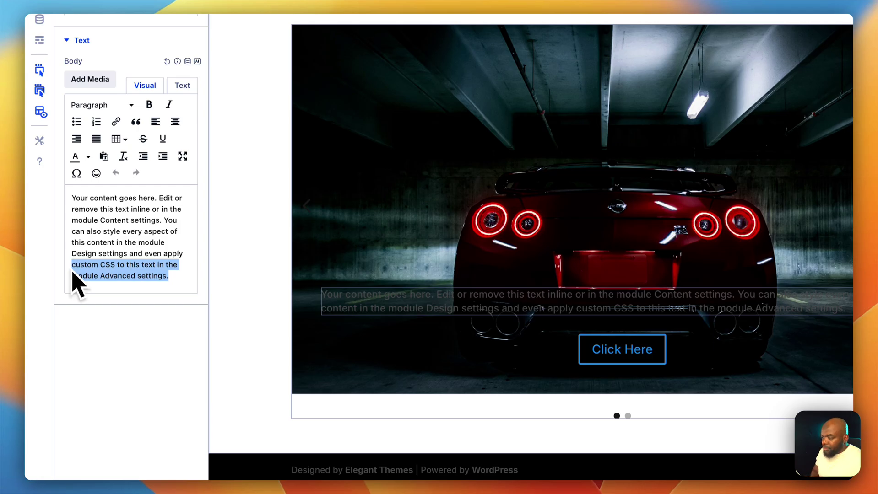
key("BackSpace")
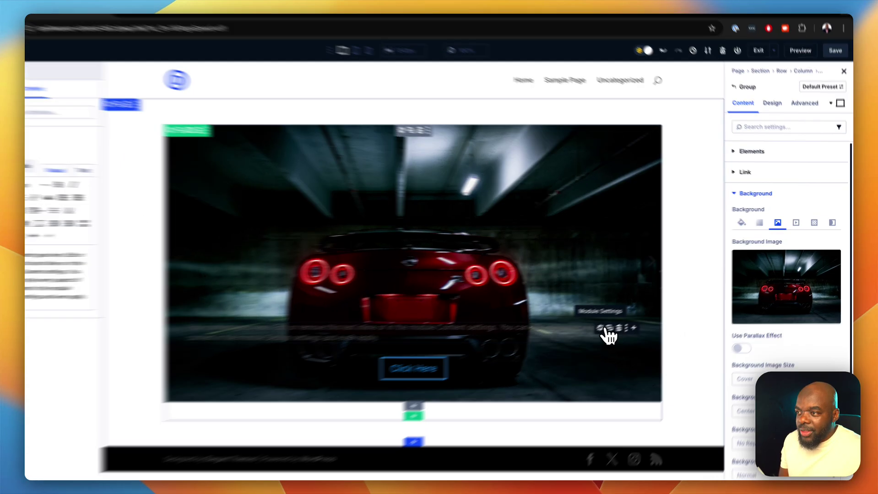
Set the slide text module's text color to white (FFFFFF) in its design settings.
left_click(617, 321)
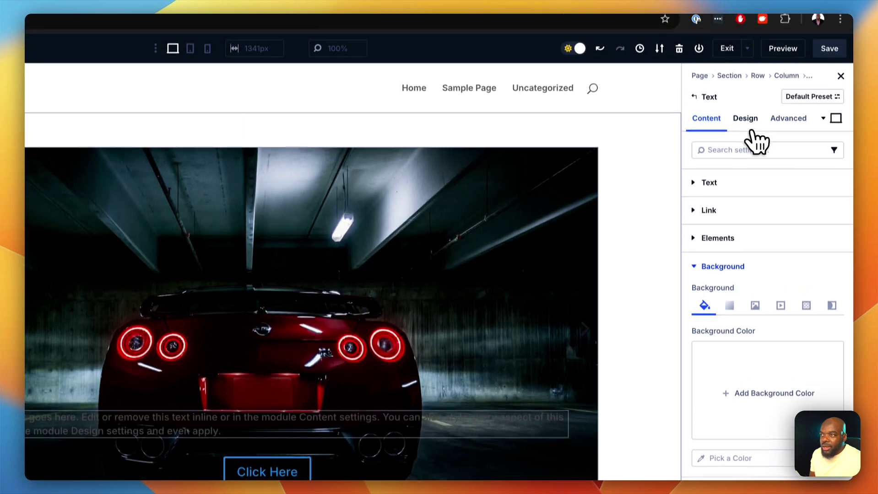
left_click(746, 68)
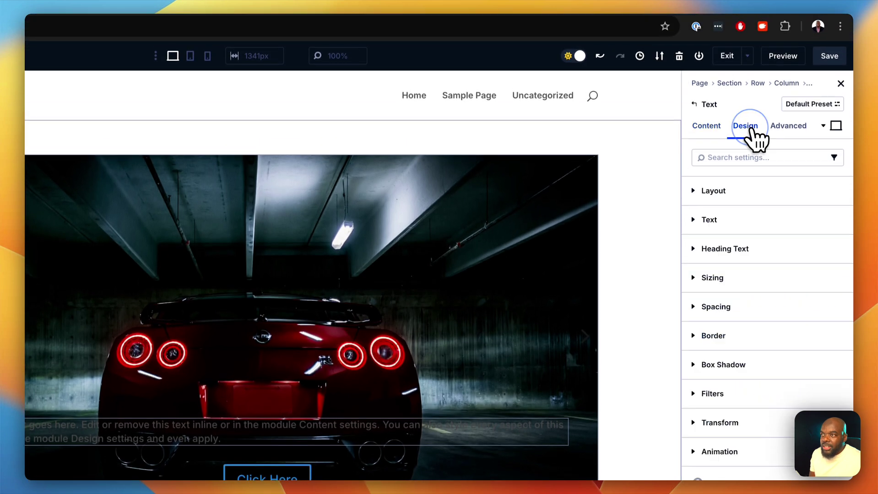
left_click(727, 222)
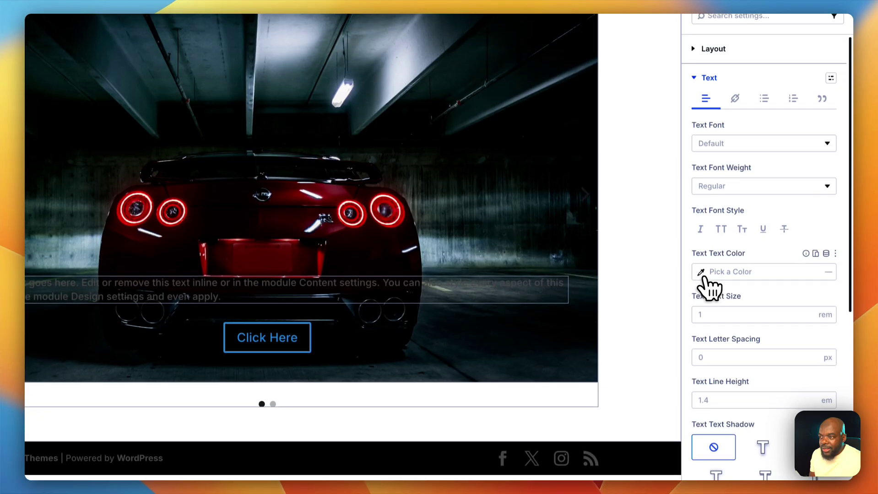
left_click(701, 416)
mouse_move(547, 242)
left_mouse_down()
mouse_move(525, 251)
mouse_move(529, 267)
left_mouse_up()
left_click_drag(514, 195, 516, 186)
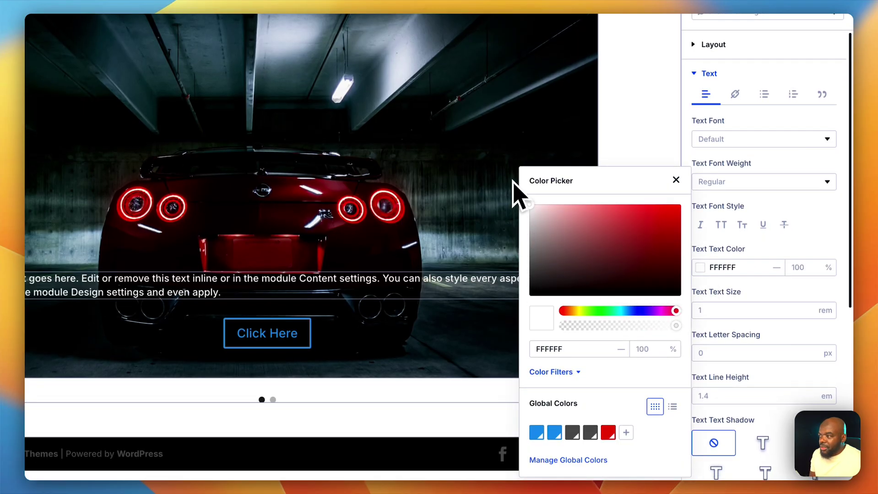
left_click(676, 180)
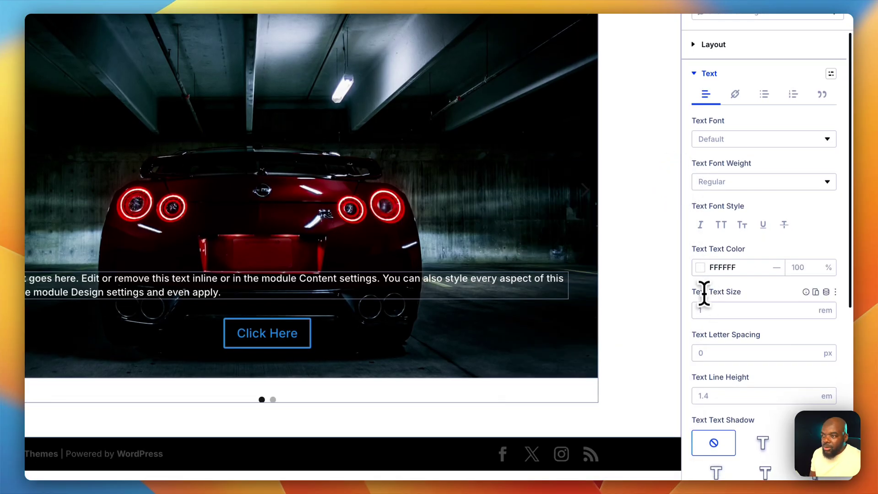
Set the slide text module's text size to 1.2 rem and its text alignment to Center.
left_click(711, 312)
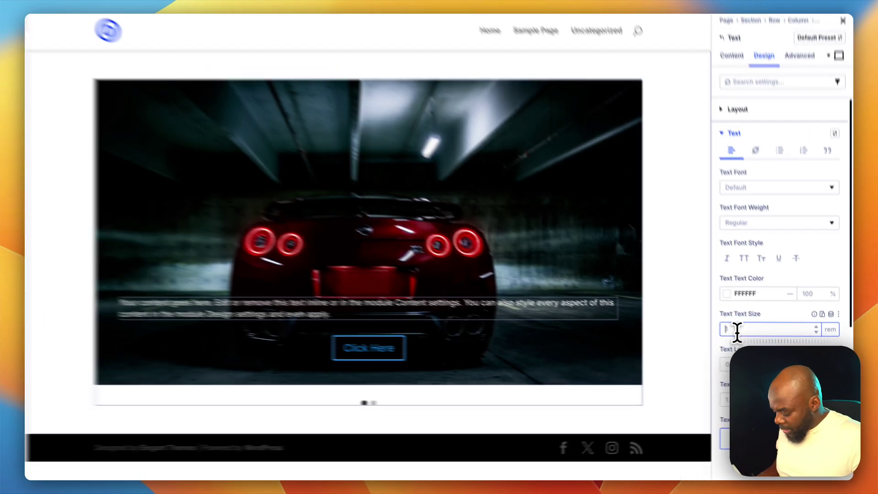
type("1.2")
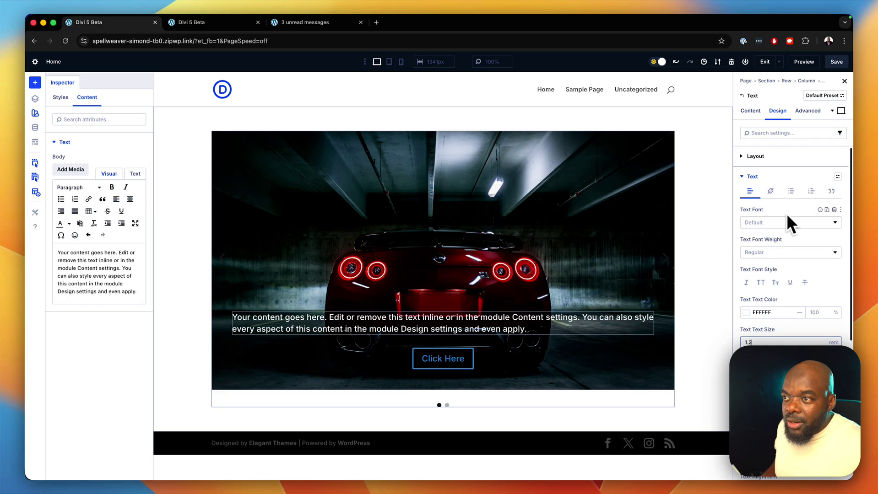
scroll(768, 225, "down", 4)
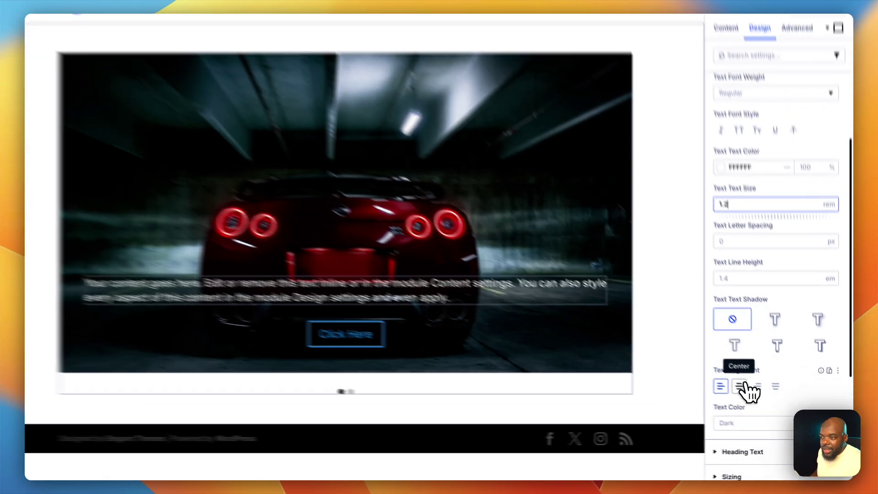
left_click(772, 405)
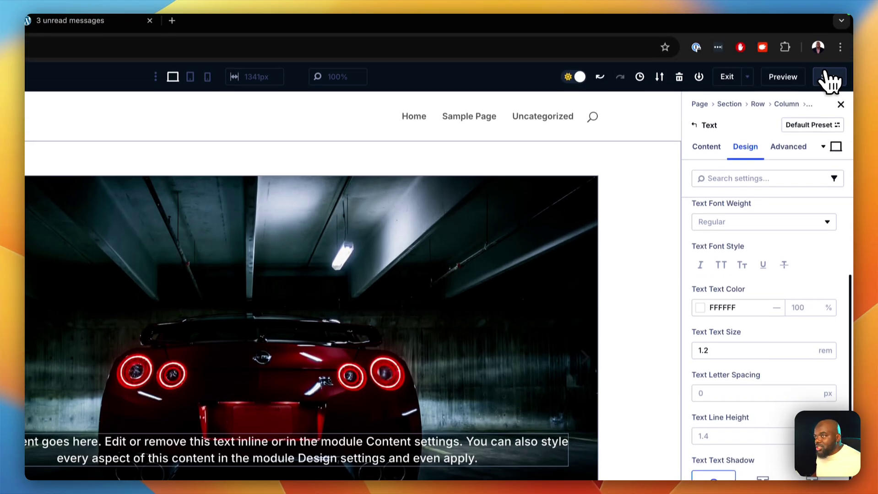
Save the page, and close the Inspector after viewing the text module's styles.
left_click(830, 41)
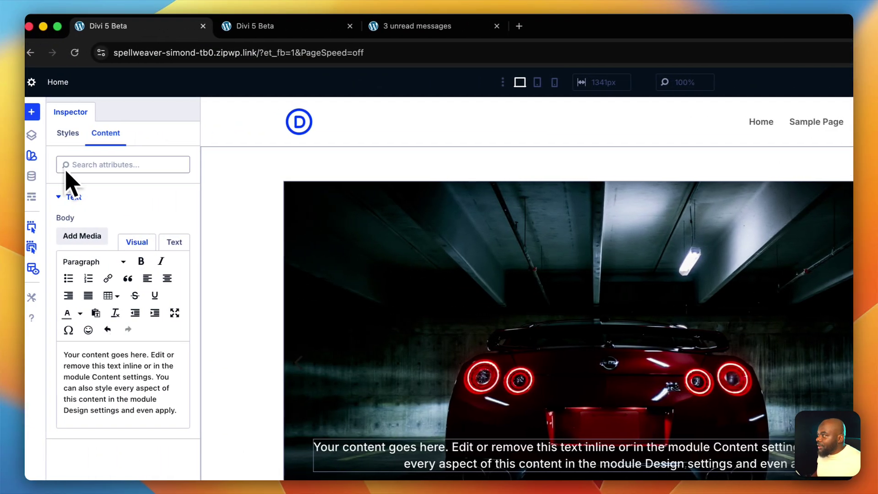
left_click(75, 137)
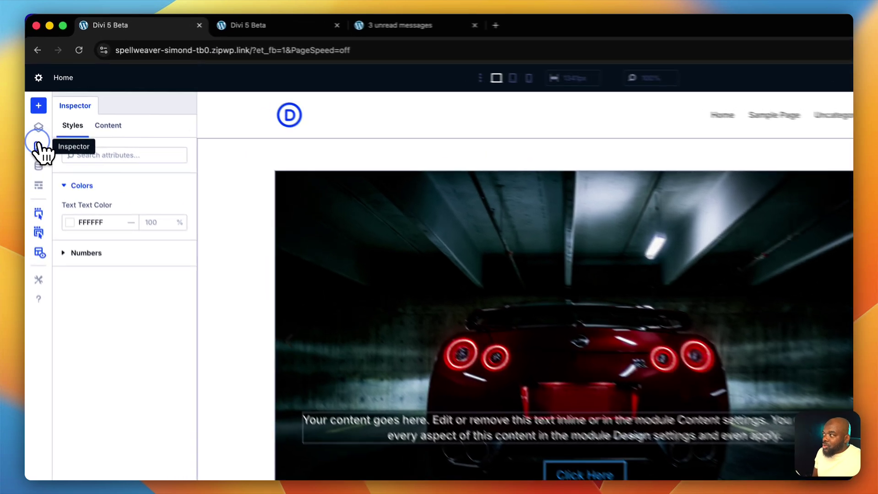
left_click(35, 113)
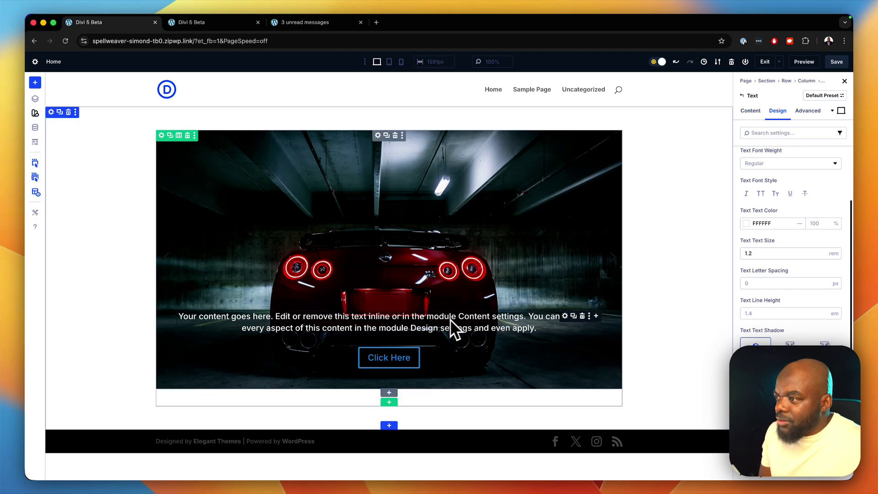
Inspect the slide's text module and try the text color FFEBEB before restoring white (FFFFFF).
right_click(570, 326)
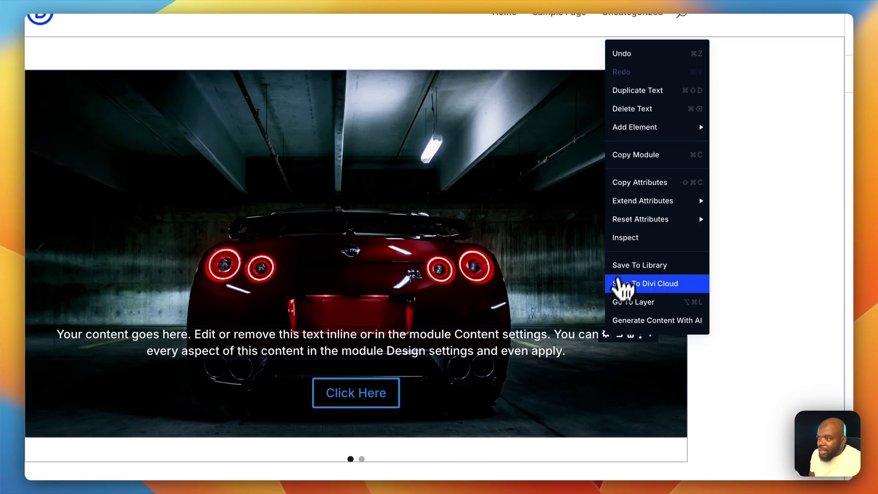
left_click(575, 245)
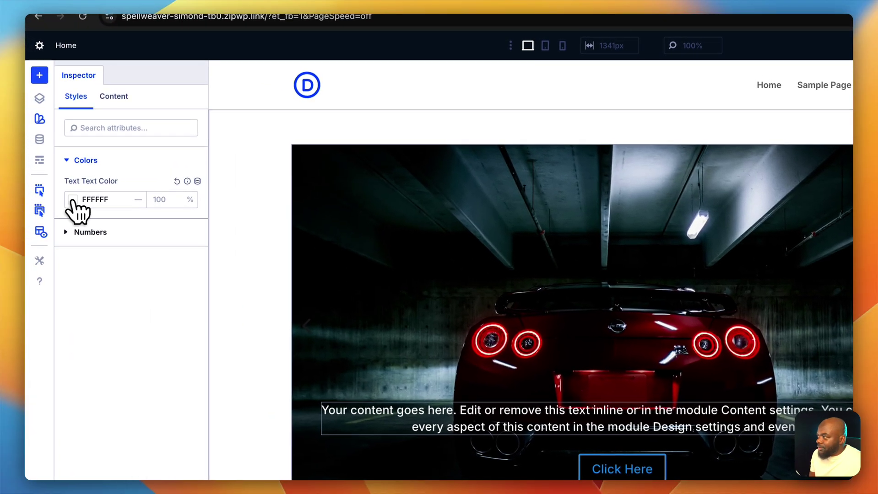
left_click(74, 201)
mouse_move(209, 233)
left_mouse_down()
mouse_move(209, 315)
mouse_move(221, 227)
left_mouse_up()
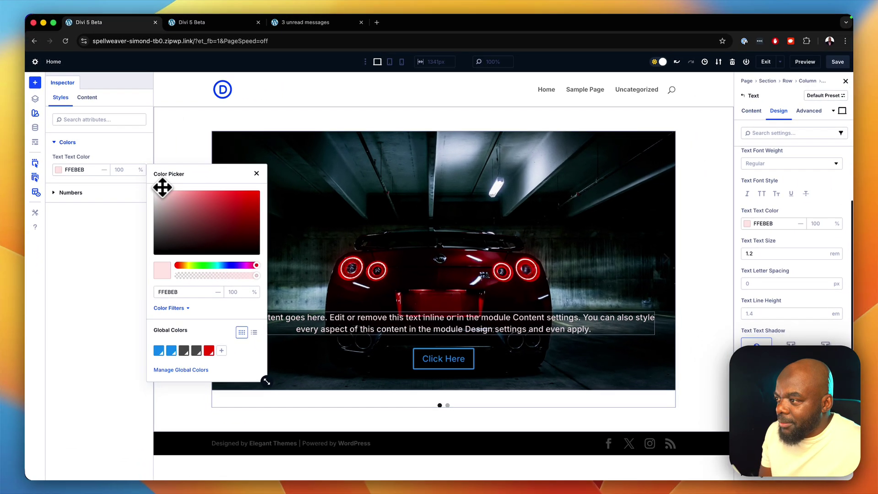
mouse_move(162, 187)
left_mouse_down()
mouse_move(161, 178)
mouse_move(147, 180)
left_mouse_up()
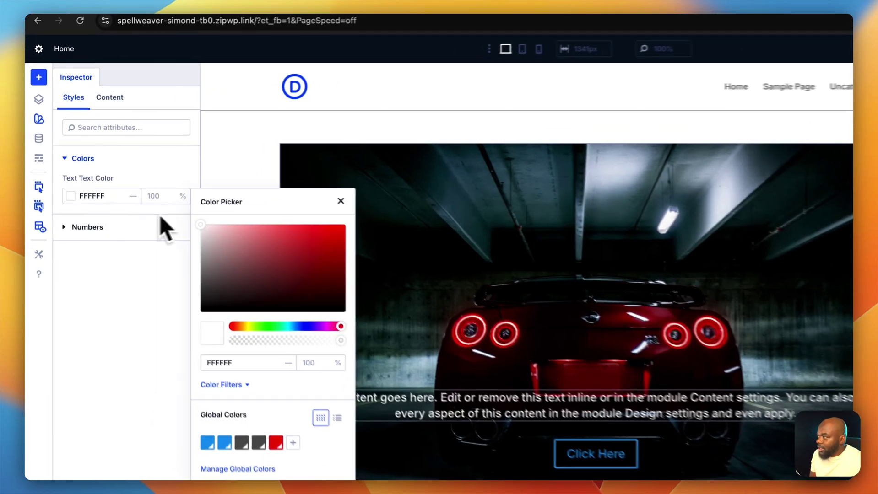
Set the inspected text module's text size to 1.3 rem in its number styles.
left_click(89, 233)
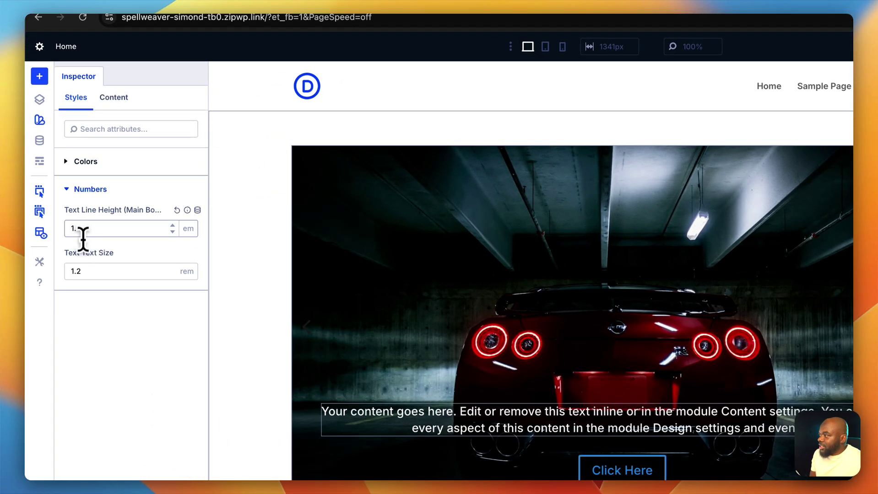
left_click(84, 272)
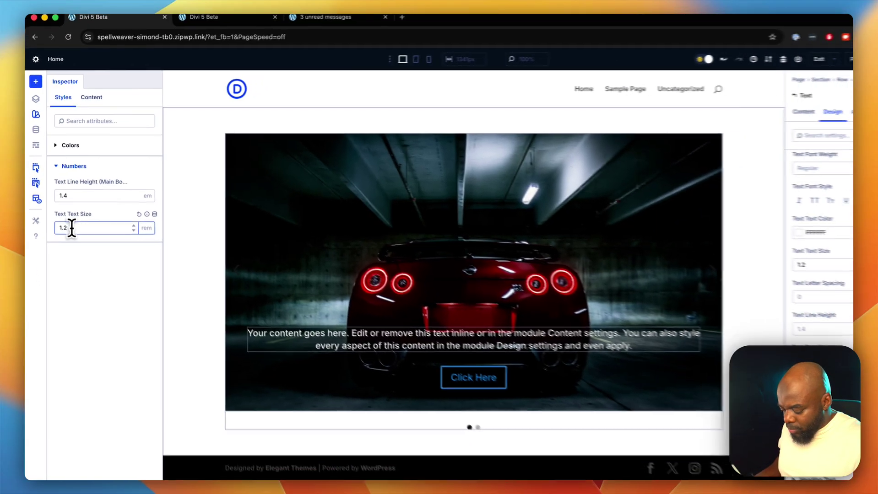
key("Up")
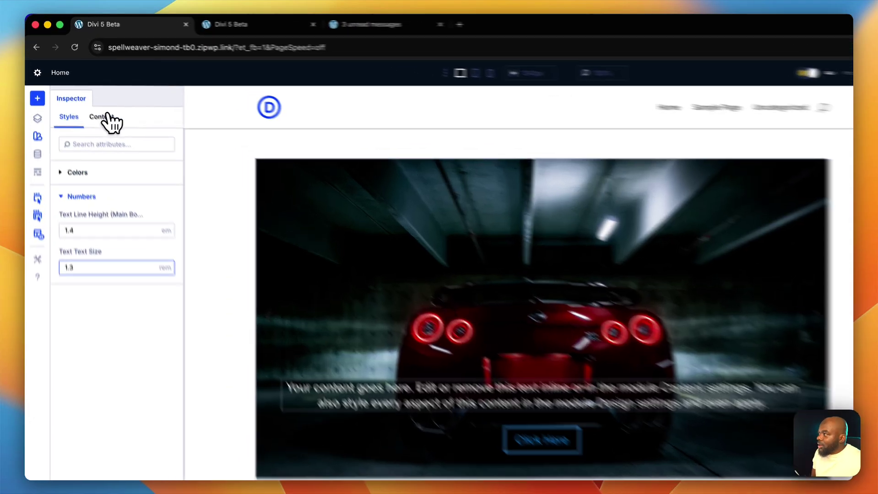
Inspect the Group Carousel's content and change its button text to "Download Here!".
left_click(87, 98)
left_click(100, 197)
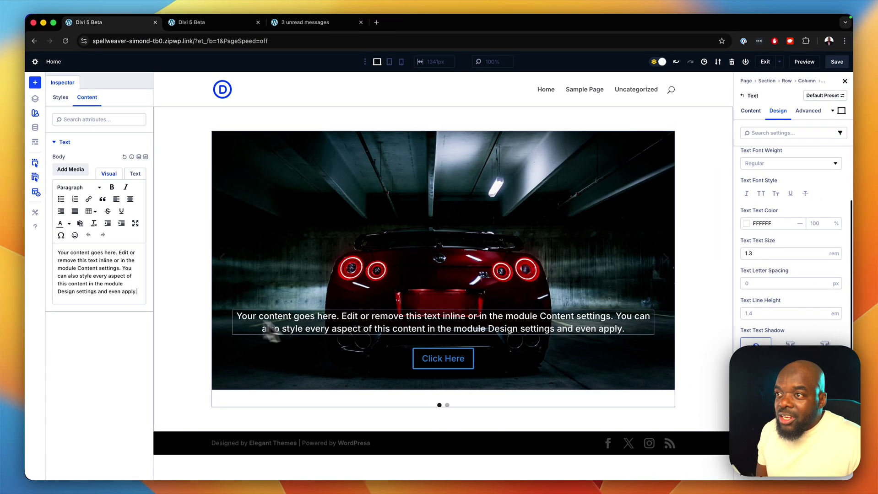
mouse_move(146, 158)
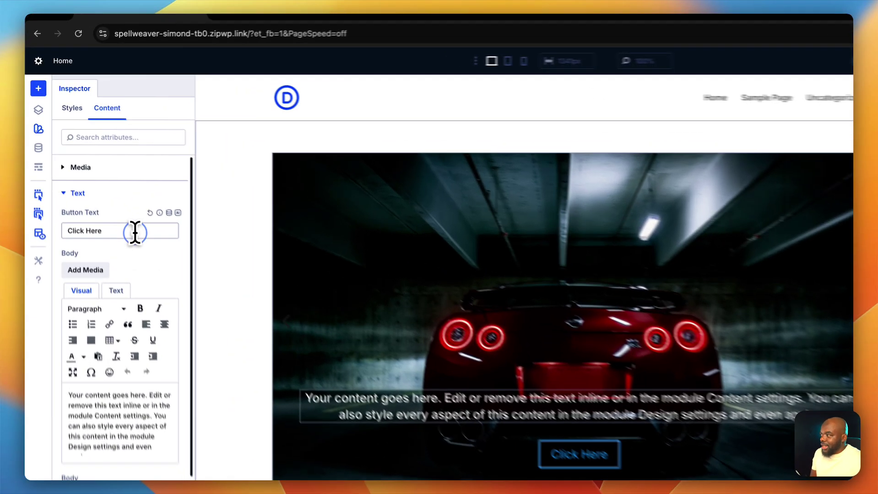
triple_click(108, 190)
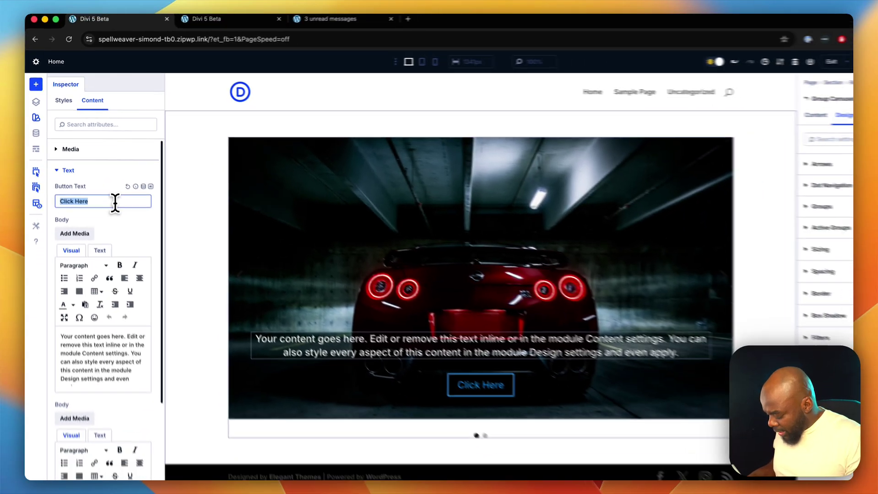
type("Download H")
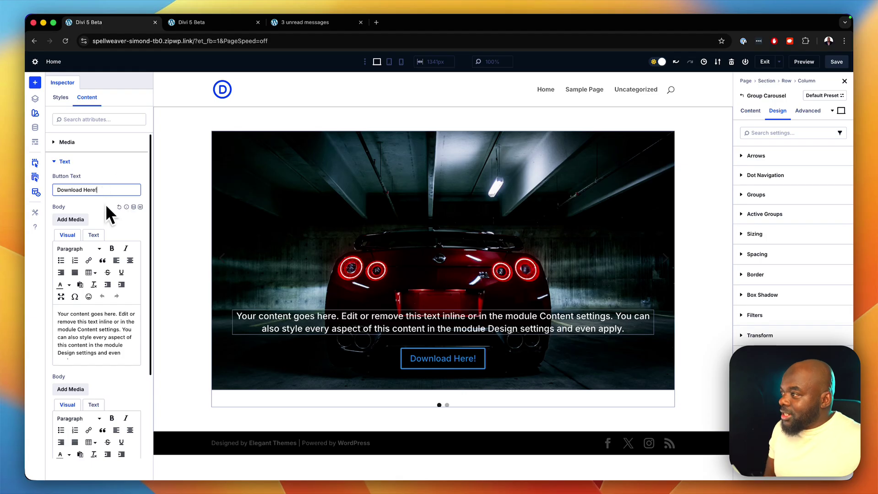
Review the carousel's remaining body content and its styles in the Inspector, and close the Inspector.
scroll(94, 244, "down", 3)
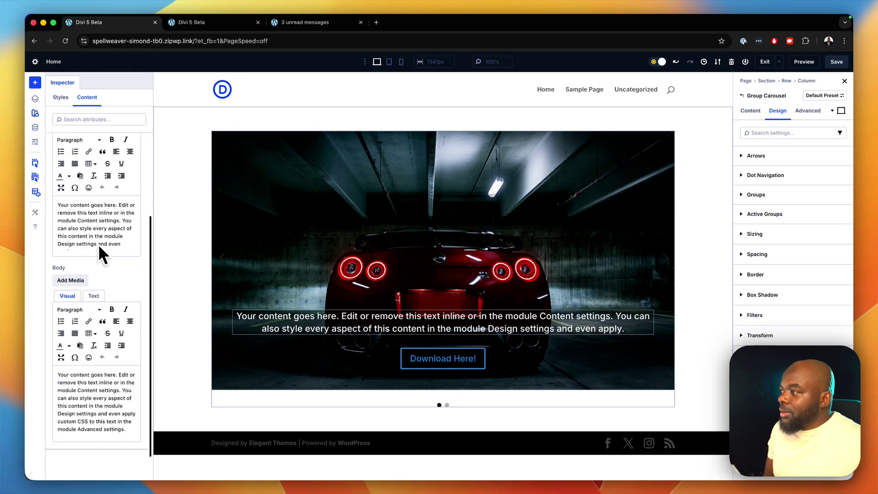
scroll(98, 283, "up", 3)
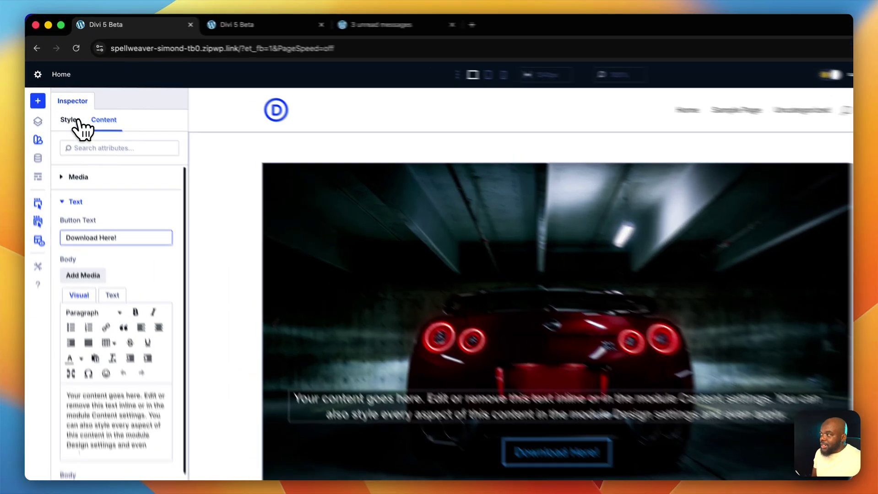
left_click(79, 122)
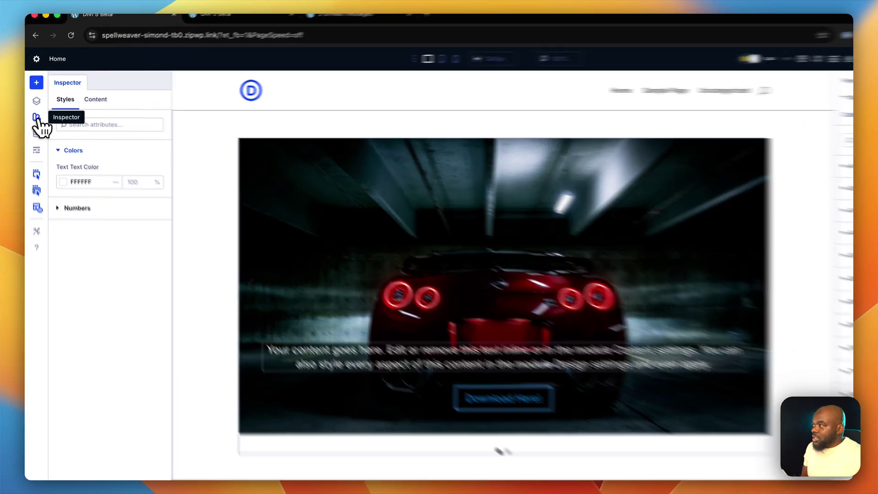
left_click(37, 119)
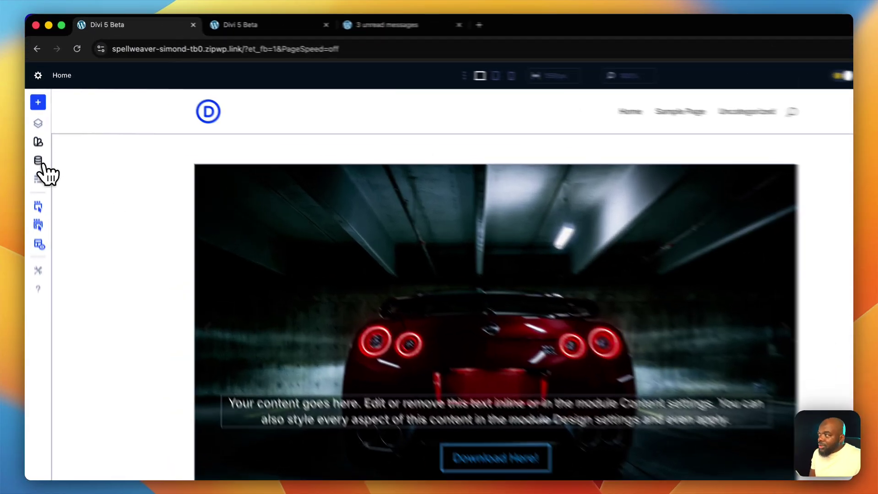
Set the global Headings font to Poppins in an enlarged Global Variables window and apply the change across the site.
left_click(34, 128)
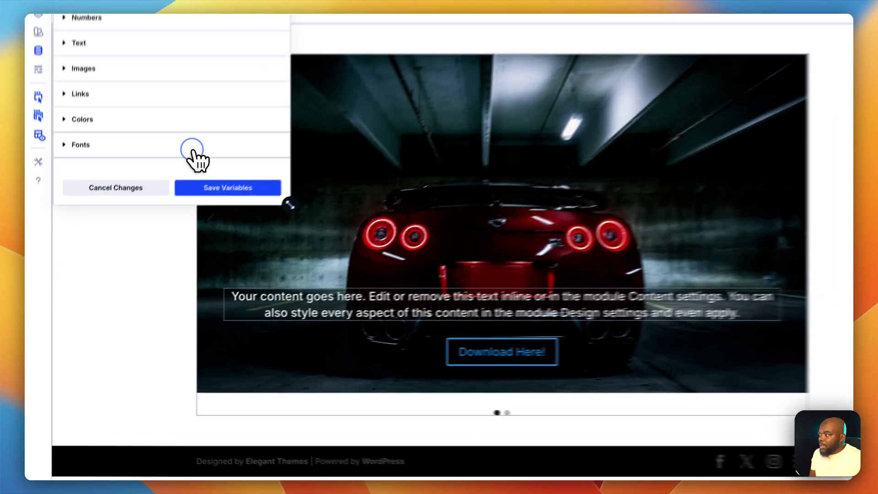
left_click(152, 205)
left_click(105, 125)
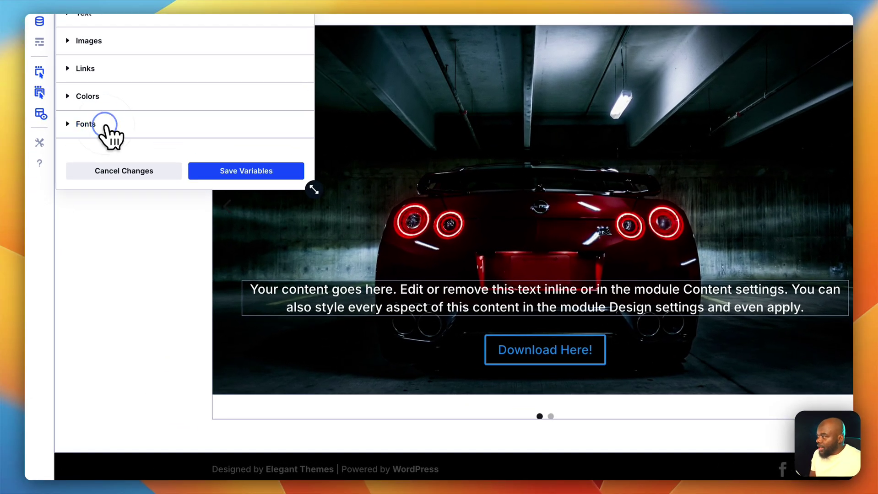
left_click_drag(309, 190, 512, 348)
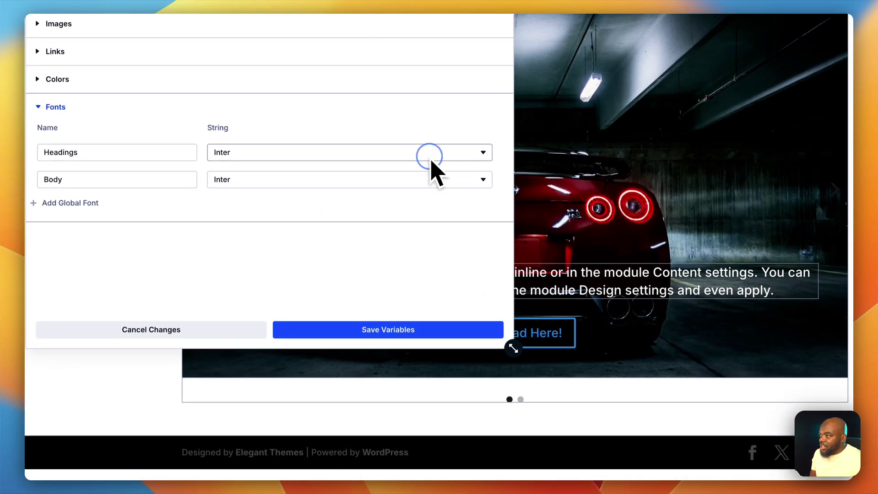
left_click(431, 158)
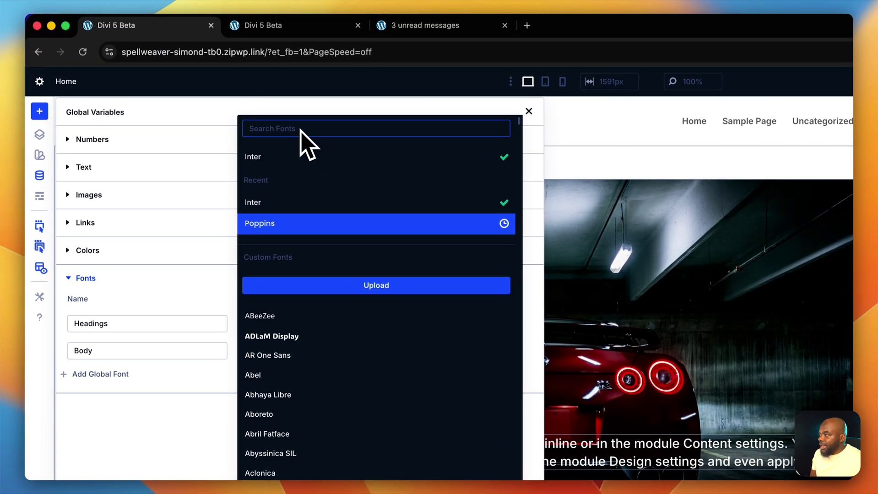
left_click(280, 224)
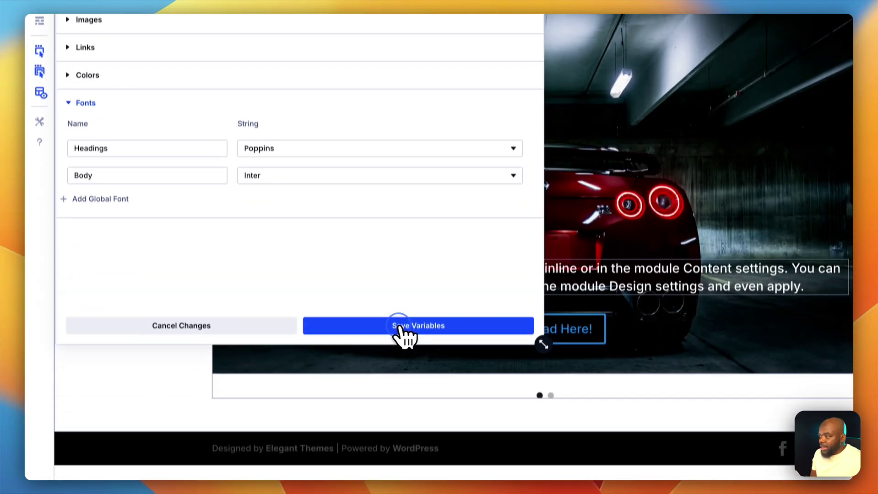
left_click(398, 326)
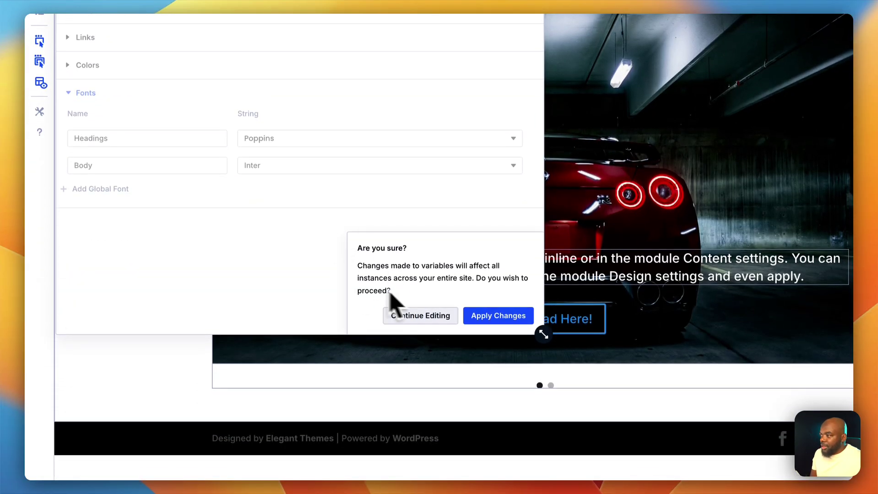
left_click(482, 315)
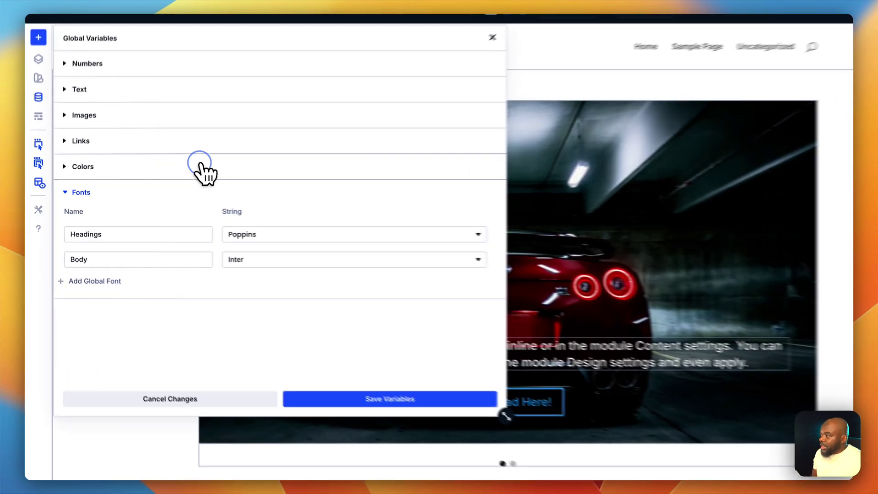
Add a global color named button-light with the light gray value D2D2D2.
left_click(163, 180)
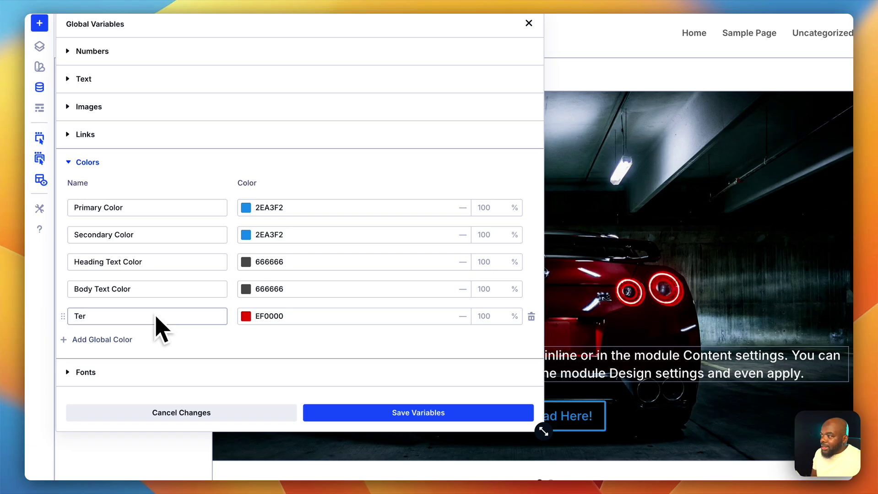
left_click(104, 341)
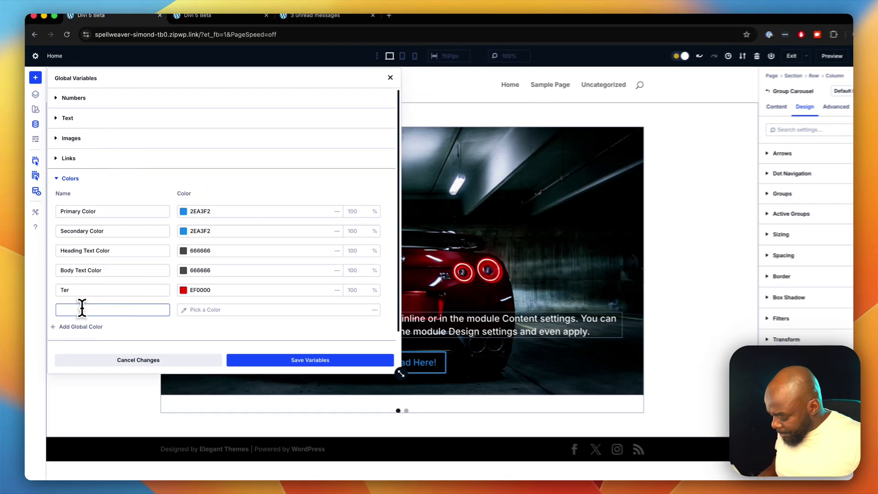
type("button-light")
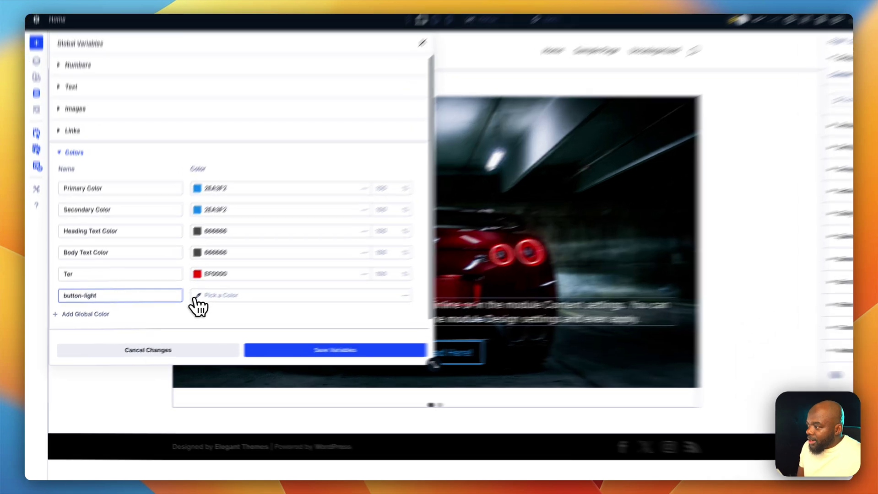
left_click(182, 306)
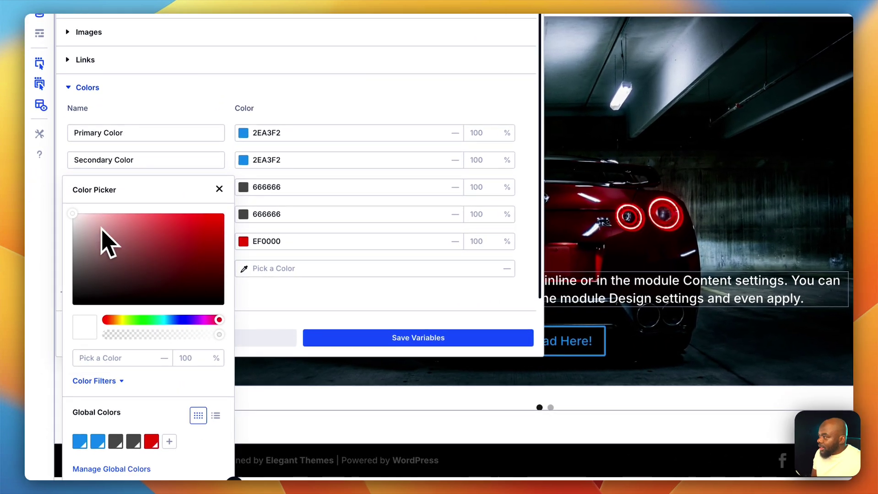
left_click_drag(73, 215, 66, 247)
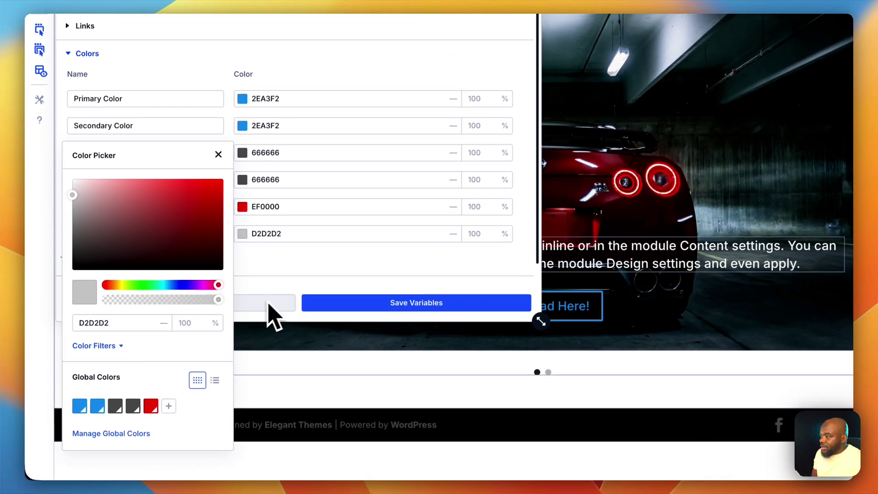
left_click(193, 327)
Save the global variables, applying the changes across the site, and close the Global Variables window.
left_click(402, 303)
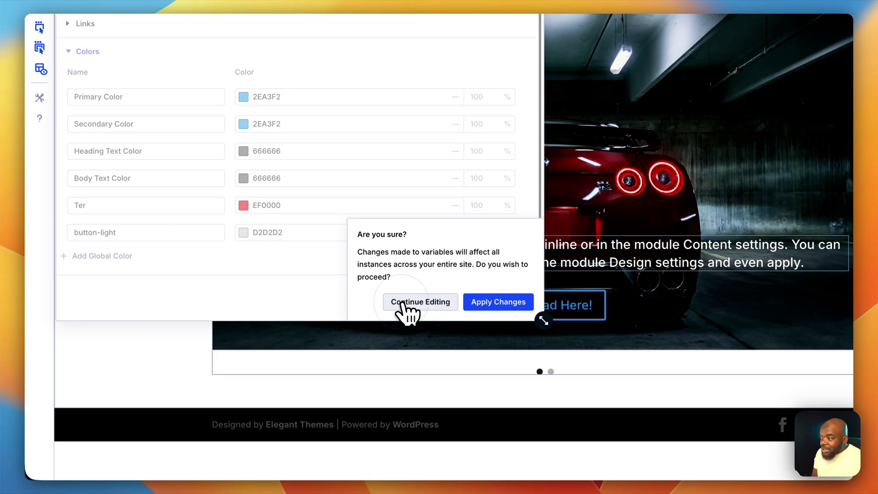
left_click(512, 305)
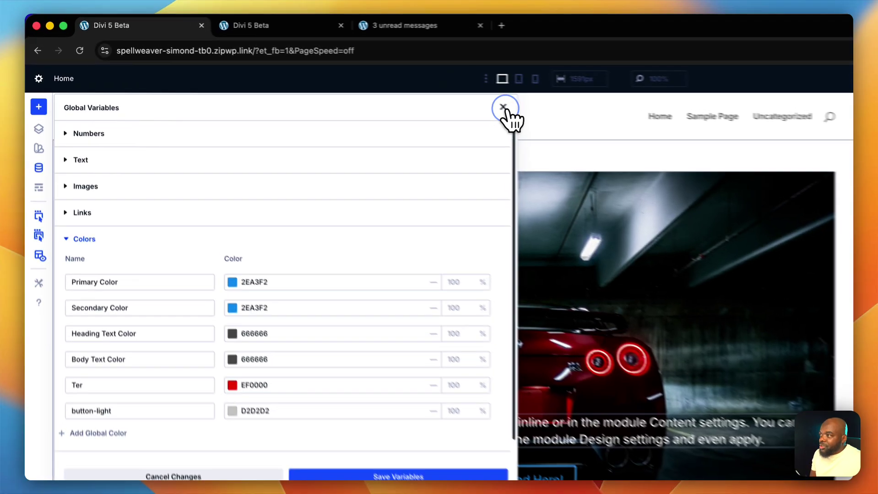
left_click(378, 83)
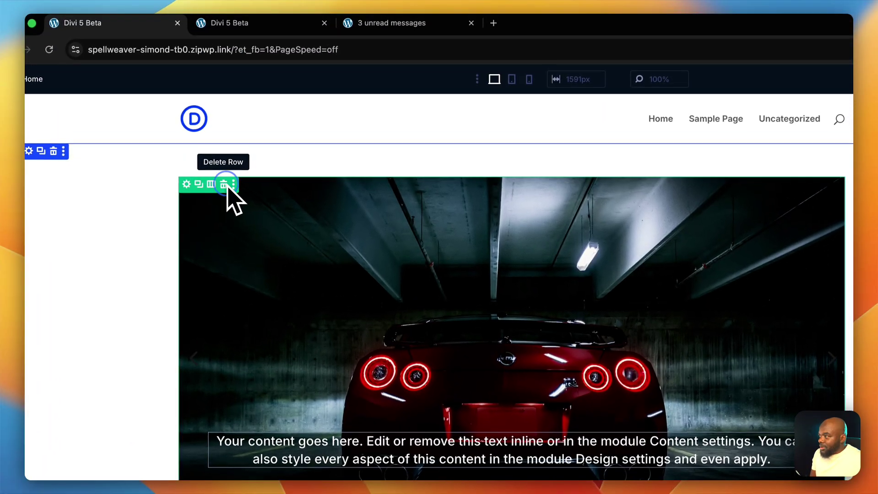
Replace the carousel row with a row of two equal columns and add a Text module to its first column.
left_click(232, 120)
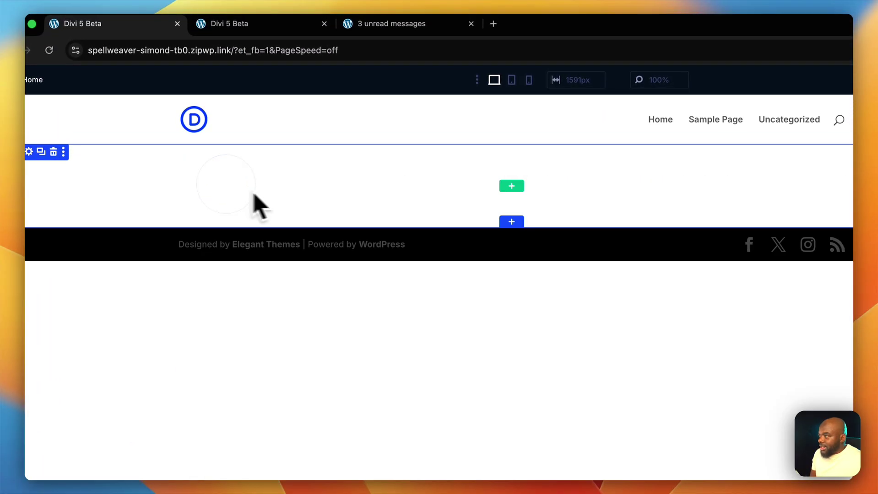
left_click(511, 187)
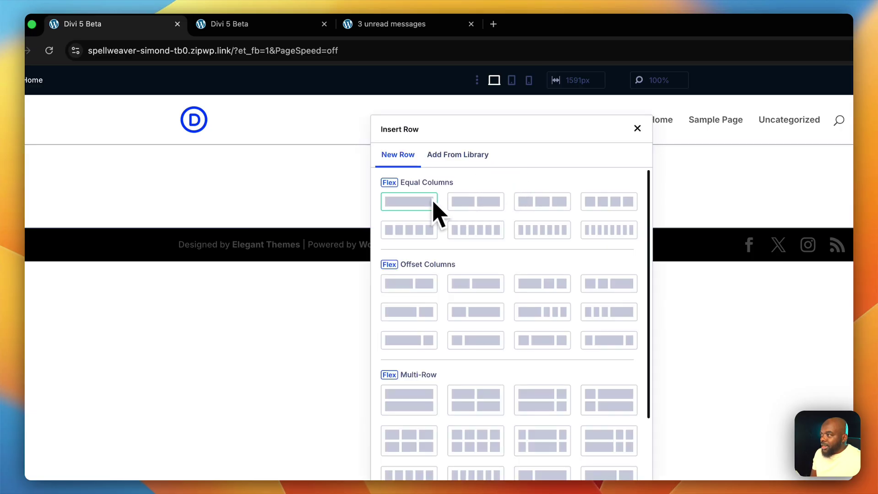
left_click(488, 206)
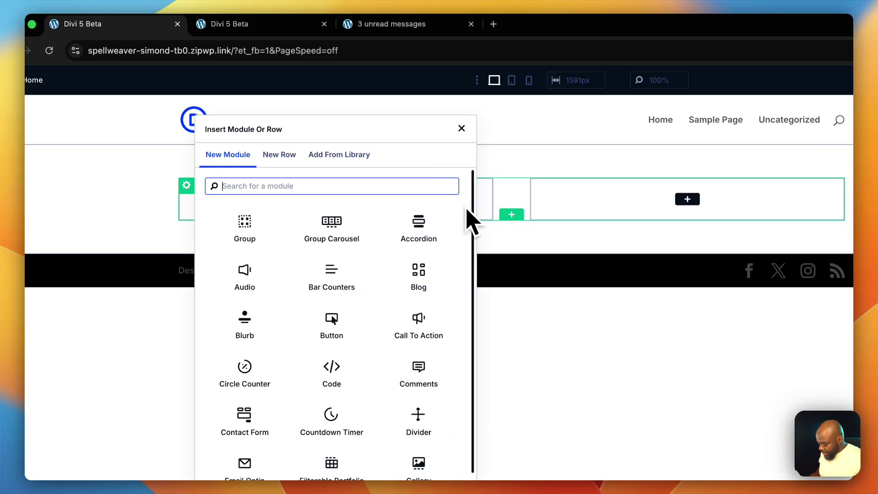
type("text")
left_click(259, 229)
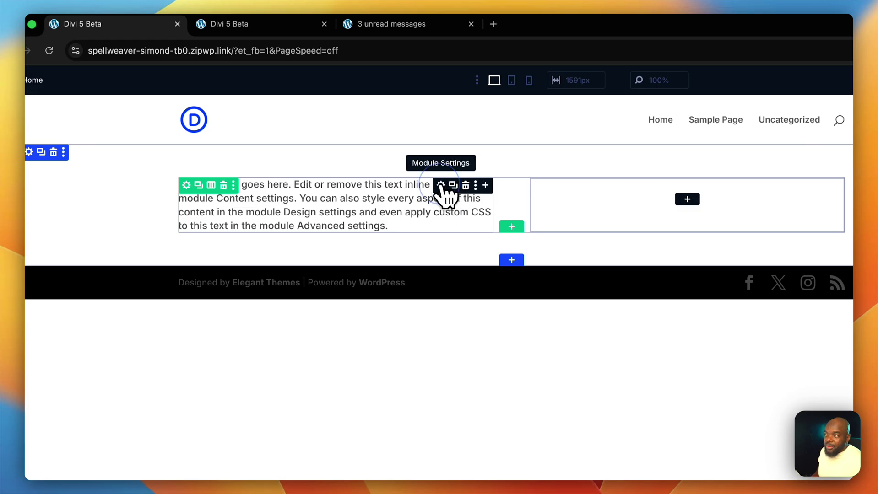
Set the Text module's text color to the global color button-light in its Design settings.
left_click(747, 128)
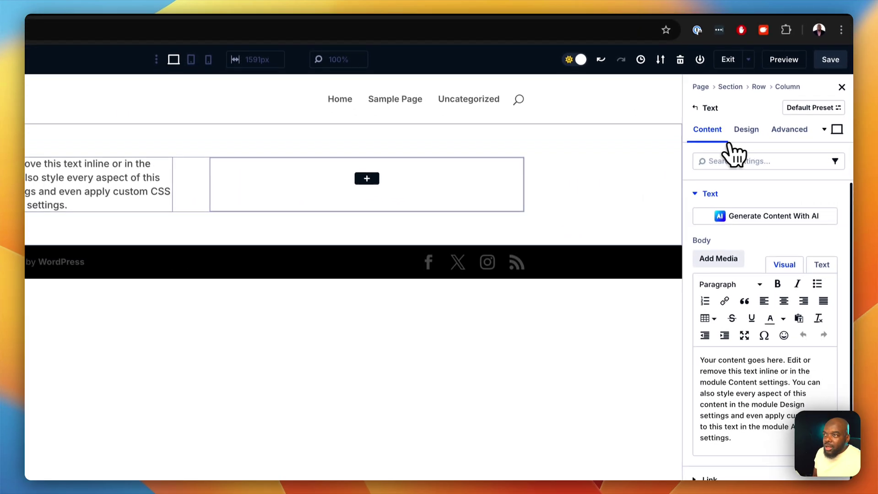
left_click(711, 219)
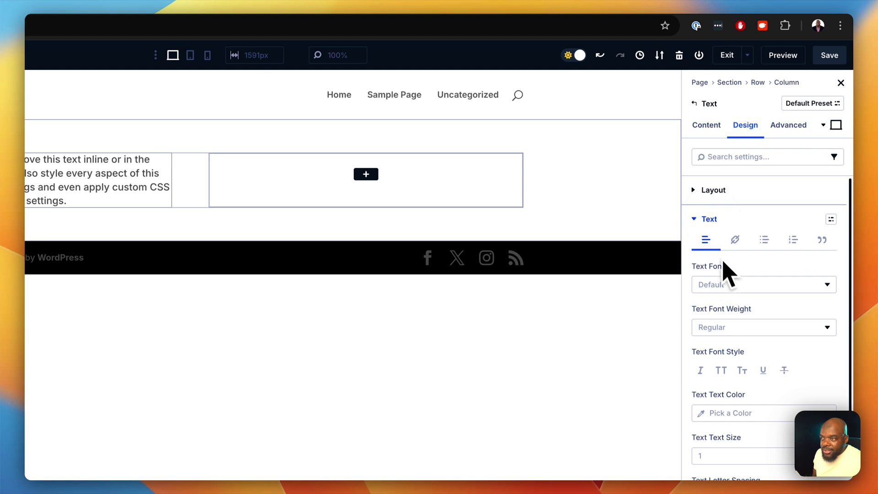
left_click(701, 243)
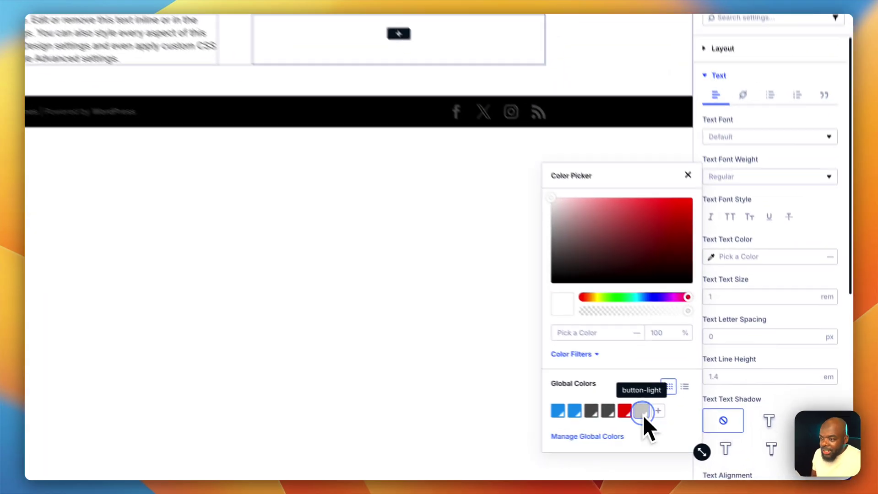
left_click(694, 428)
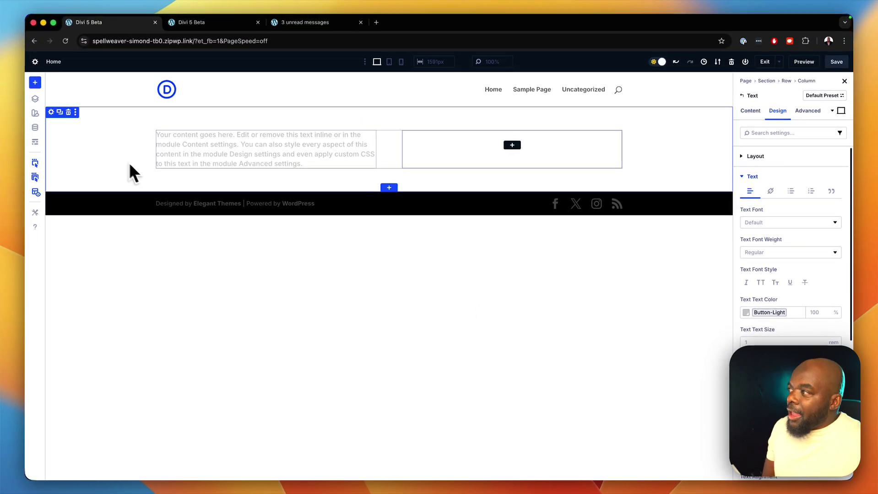
Change the global color button-light to 797979 in an enlarged Global Variables window, save, and apply the change across the site.
left_click(37, 130)
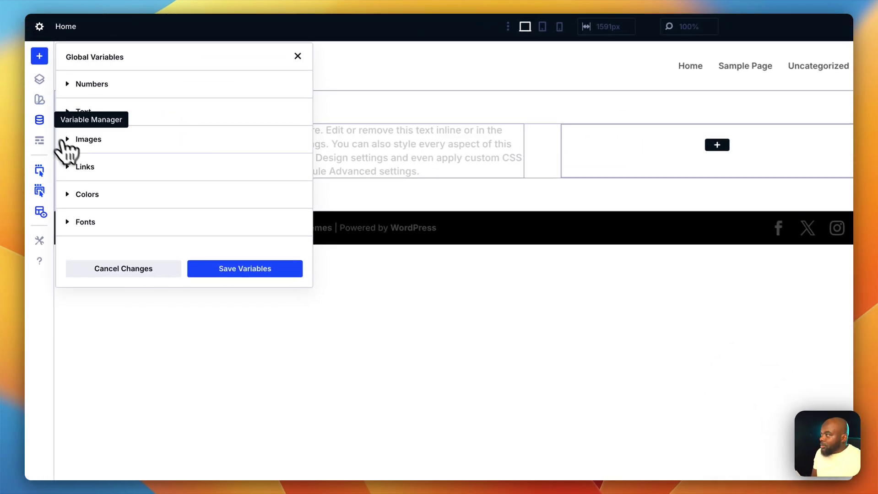
left_click(97, 185)
left_click_drag(313, 288, 487, 370)
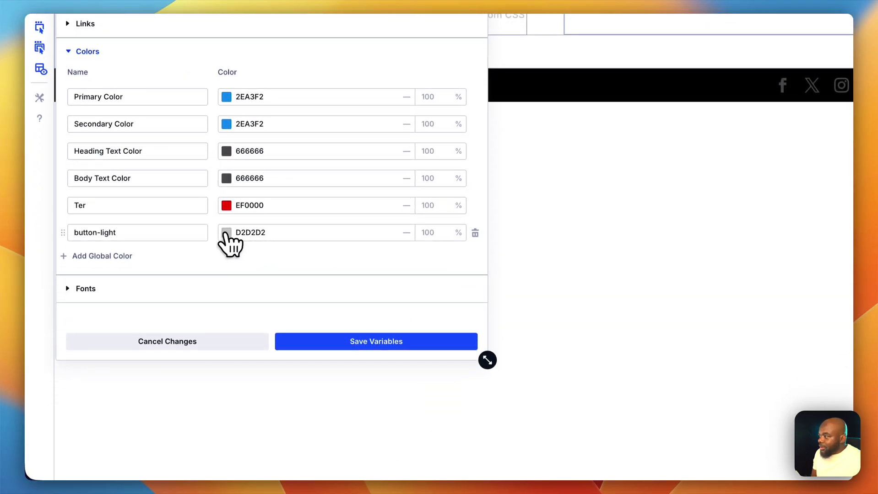
left_click(226, 232)
scroll(68, 219, "up", 1)
left_click_drag(55, 222, 49, 249)
left_click(362, 366)
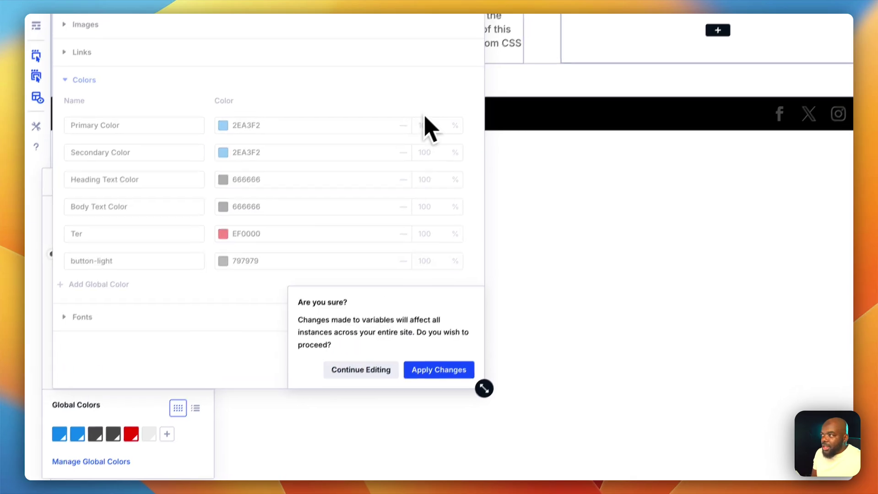
left_click(466, 373)
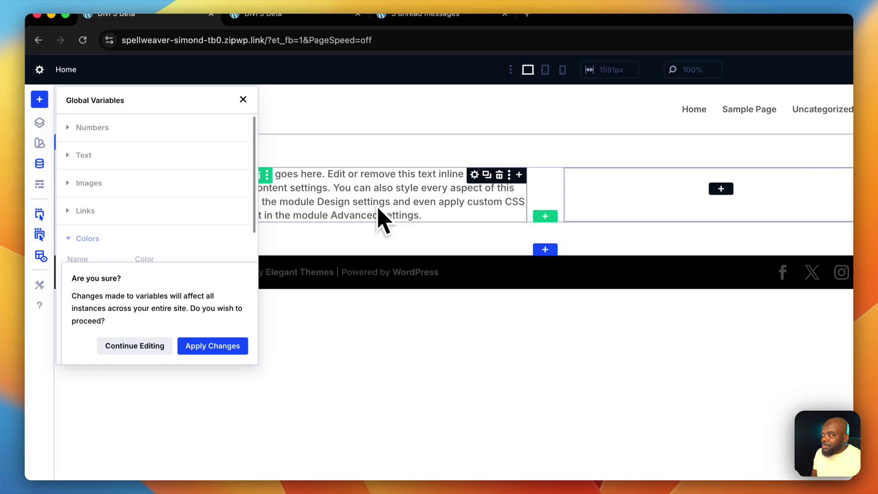
Apply the remaining variable changes across the site, view the global number variables, and close the Global Variables window.
left_click(234, 352)
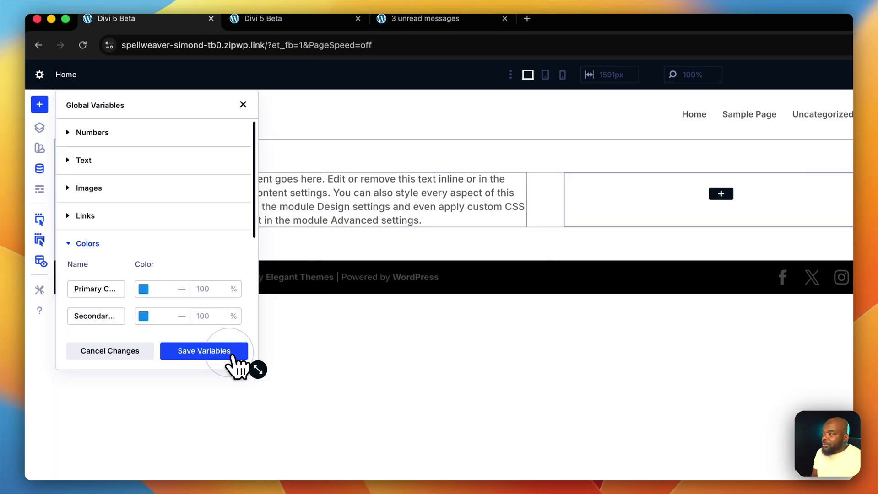
left_click(157, 133)
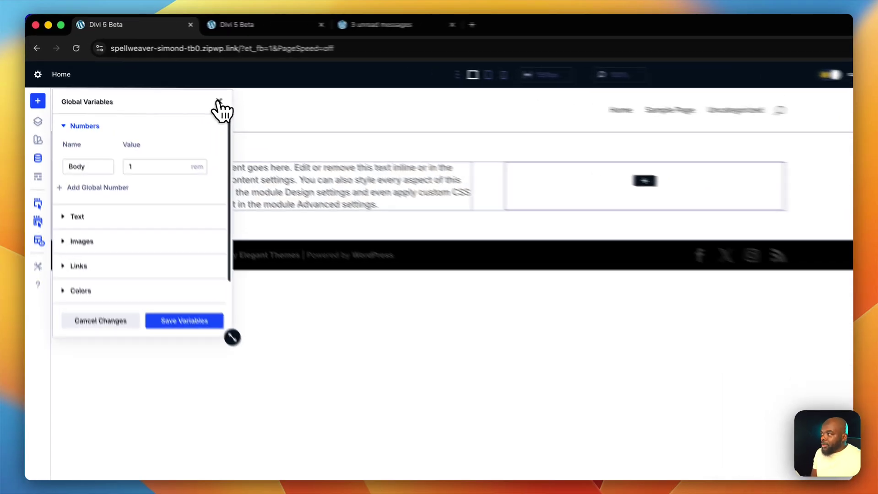
left_click(219, 102)
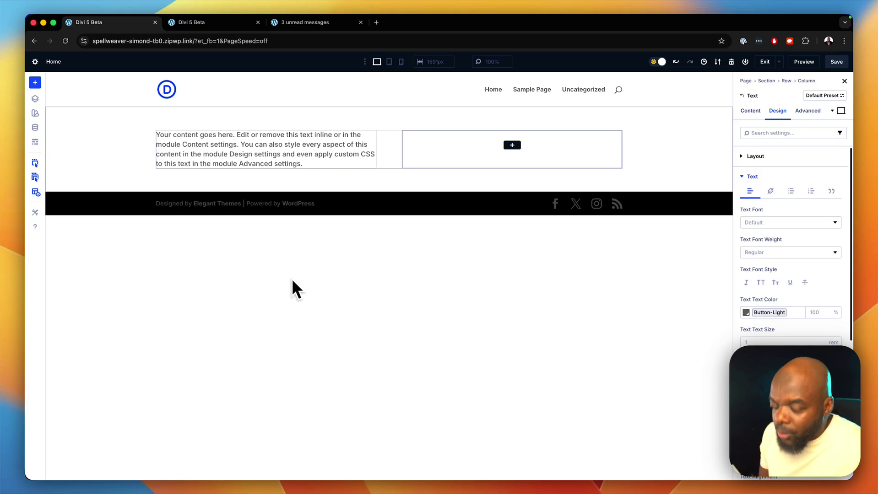
Add a Text module to the row's empty second column.
mouse_move(340, 142)
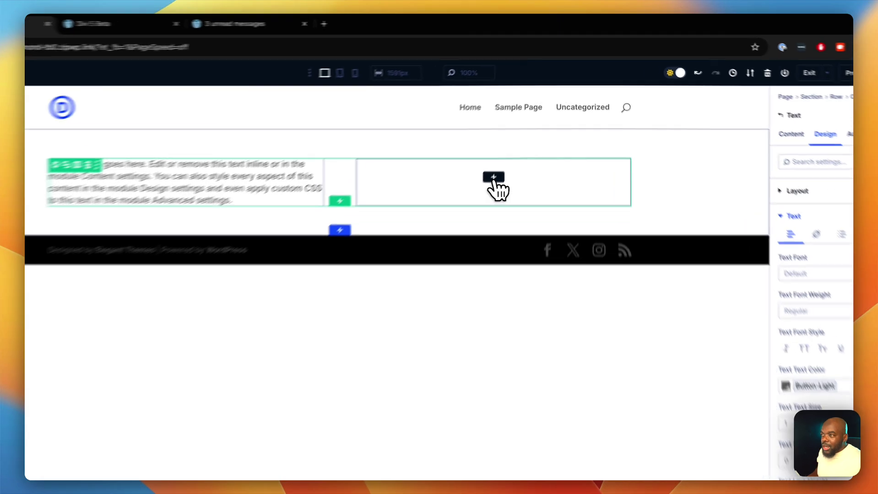
left_click(494, 178)
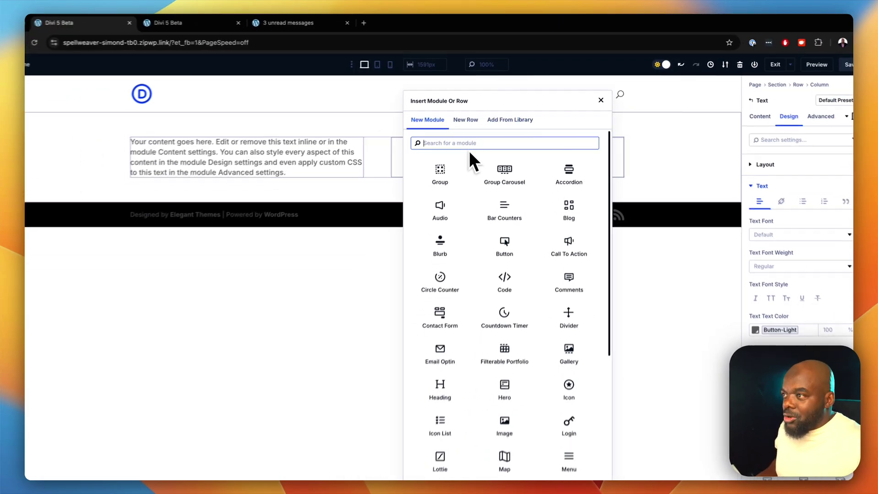
type("text")
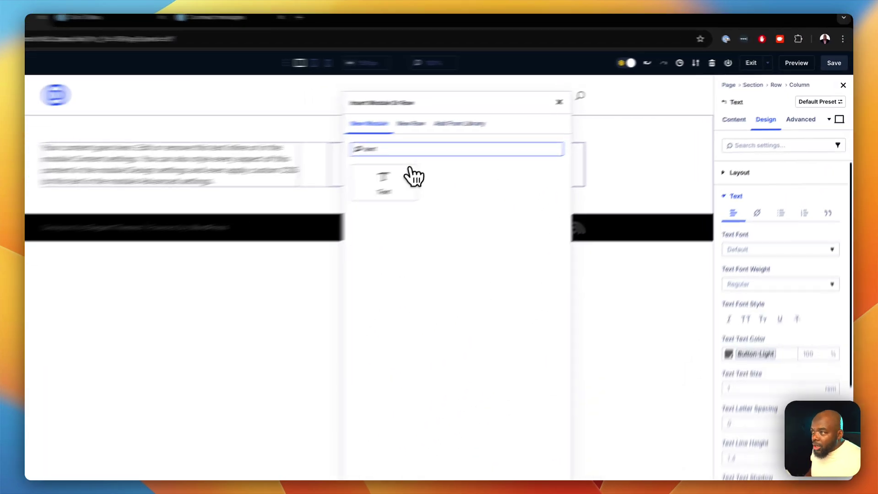
left_click(410, 172)
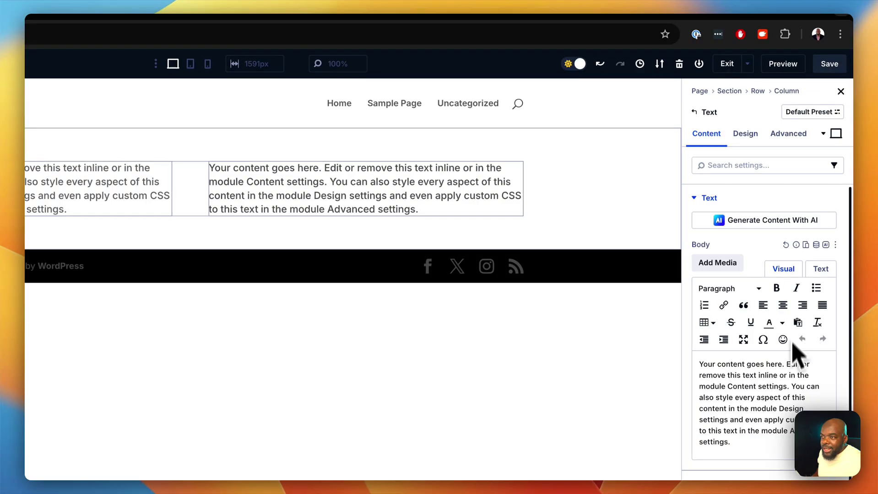
Set the second column's text size to 1.5 rem and raise its line height above 2 rem.
left_click(746, 133)
left_click(761, 227)
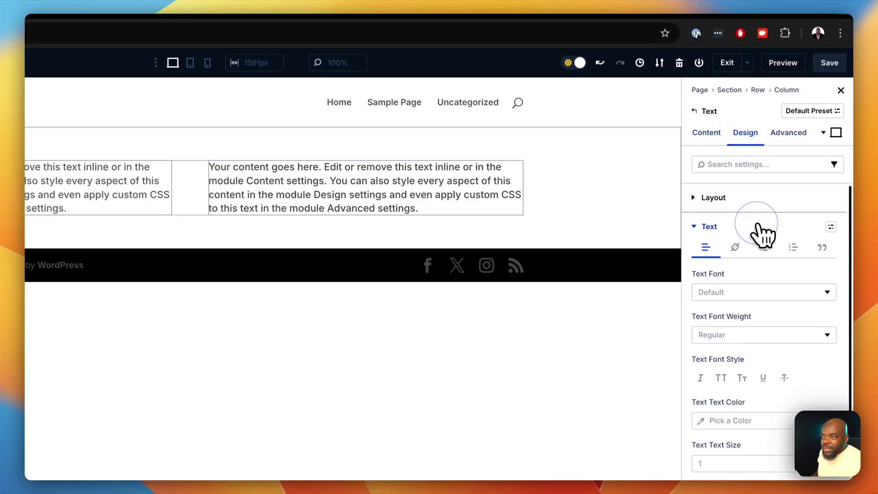
left_click(721, 448)
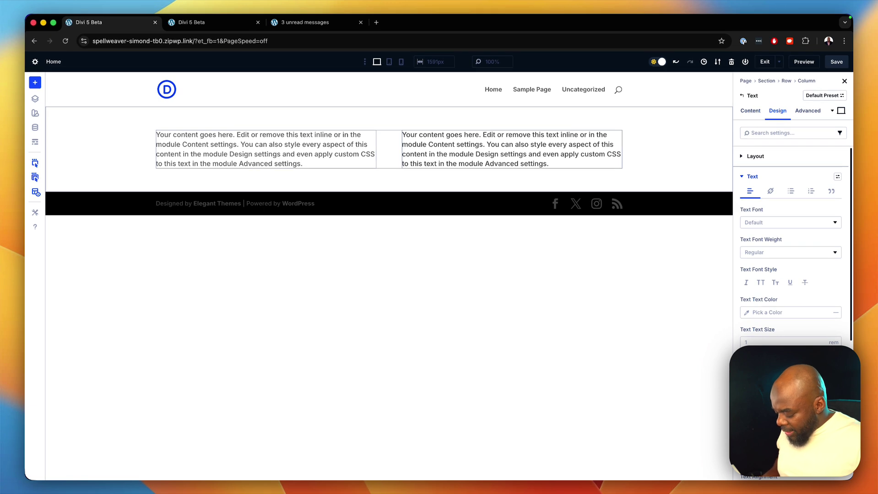
key("Up")
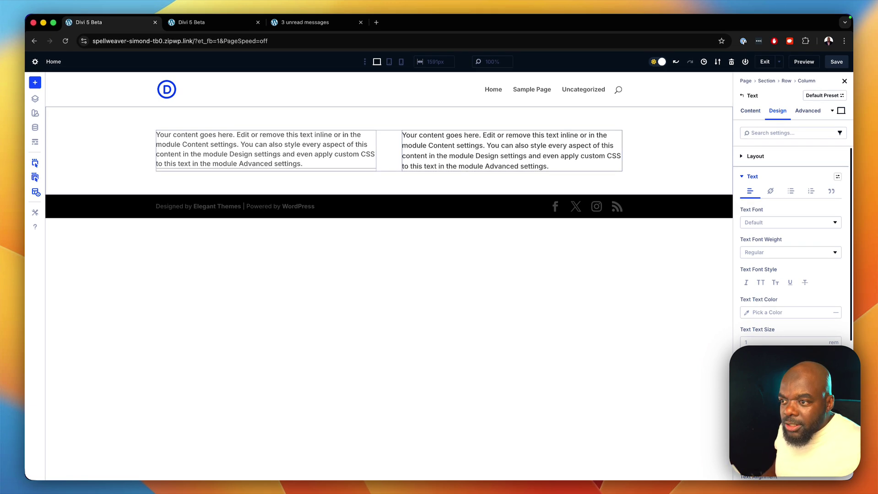
left_click(761, 342)
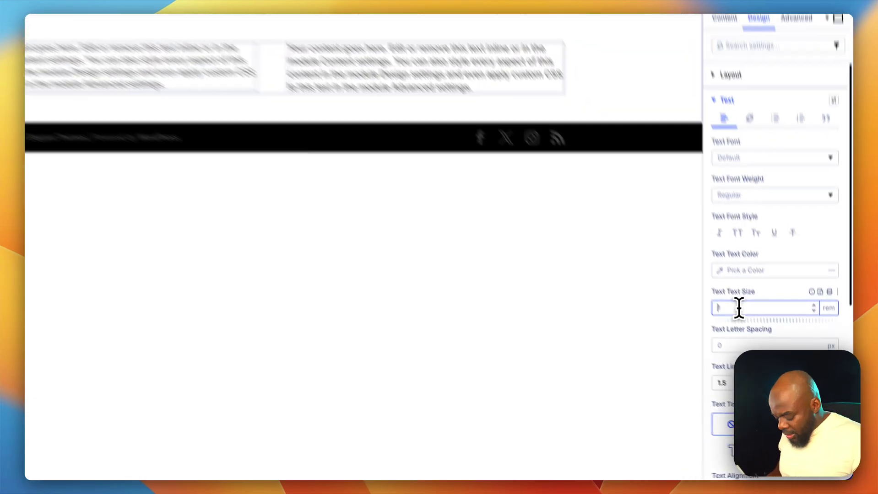
type("1.5")
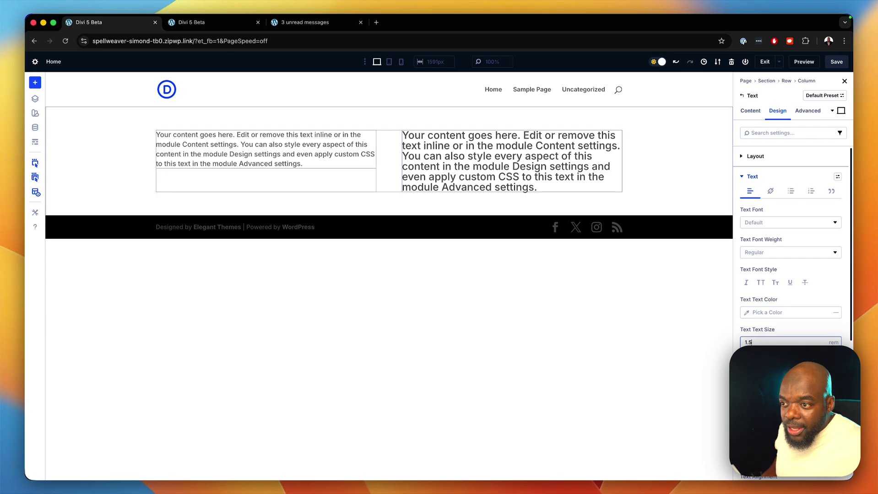
left_click(822, 400)
left_click(821, 400)
left_click(822, 400)
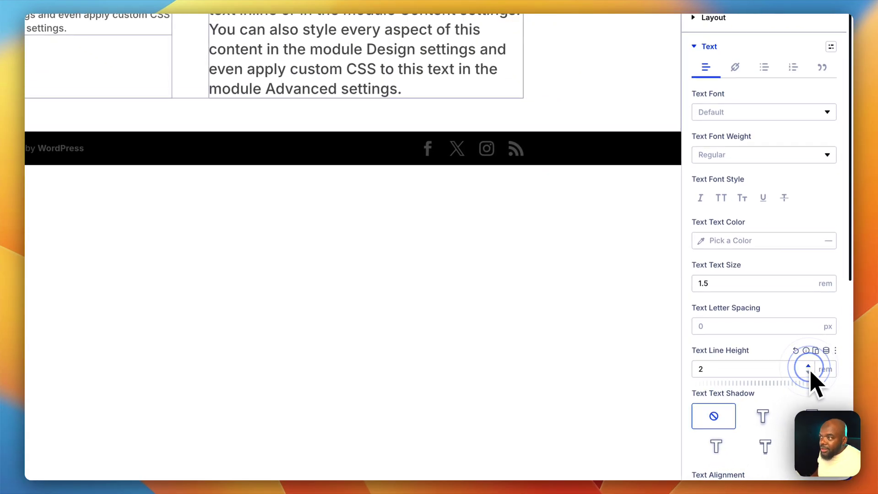
left_click(809, 366)
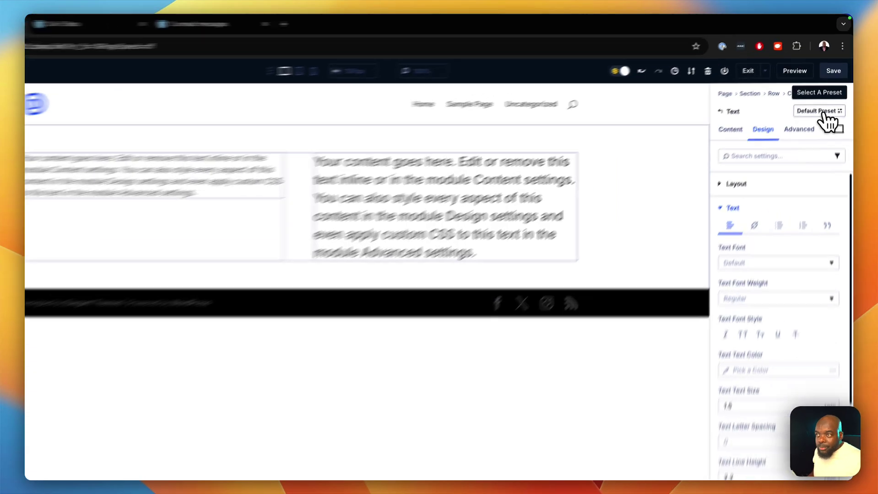
Create a text preset named New Style from the module's current styles and save it.
left_click(824, 95)
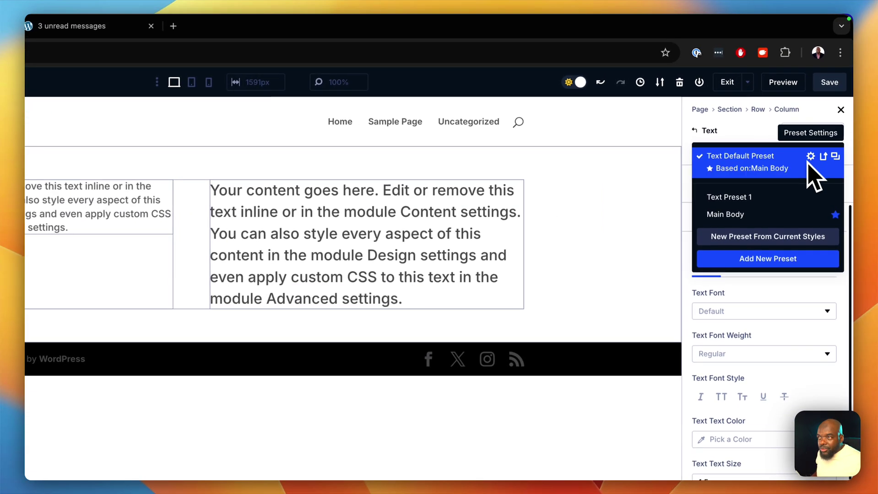
left_click(765, 254)
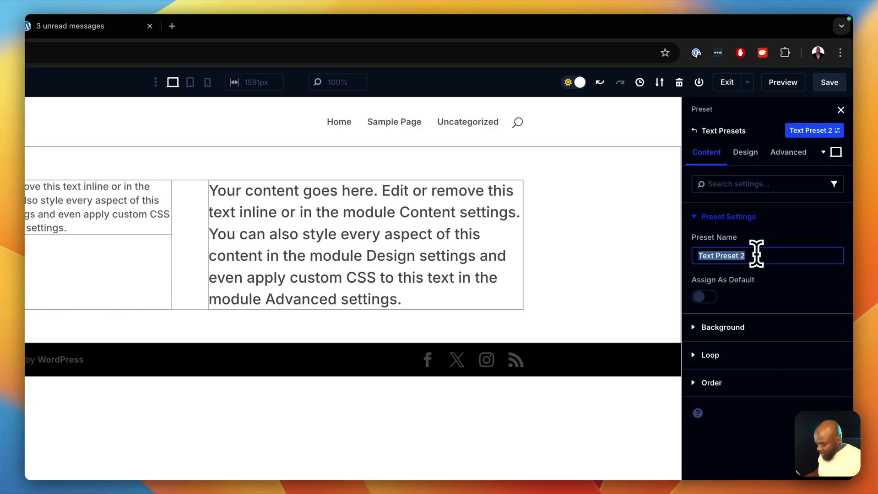
type("New Style")
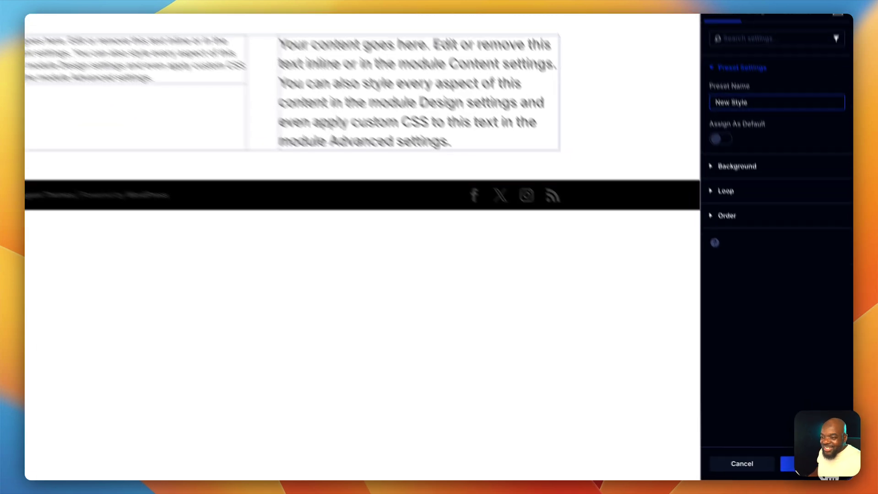
left_click(799, 460)
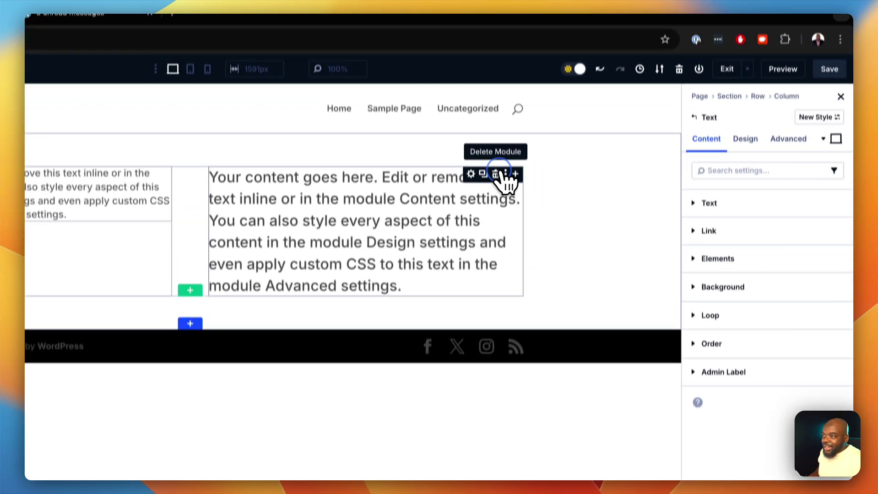
Replace the second column's Text module with a new one and apply the New Style preset to it.
left_click(495, 101)
left_click(366, 204)
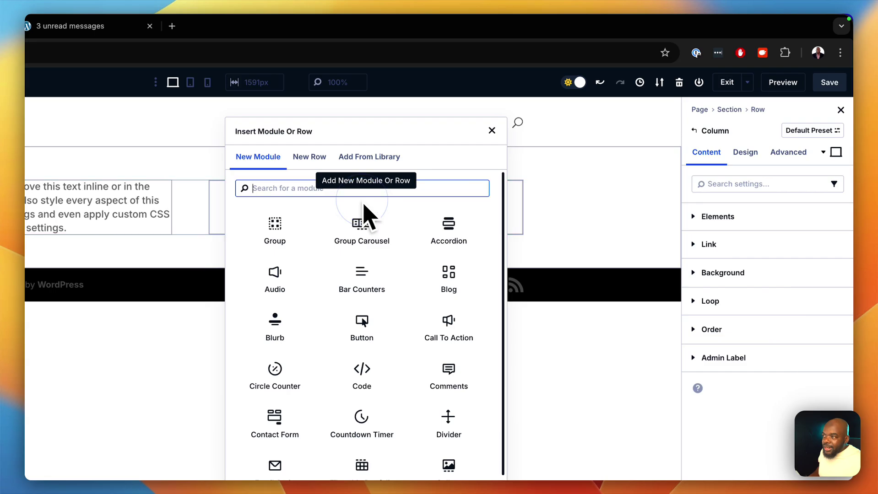
type("text")
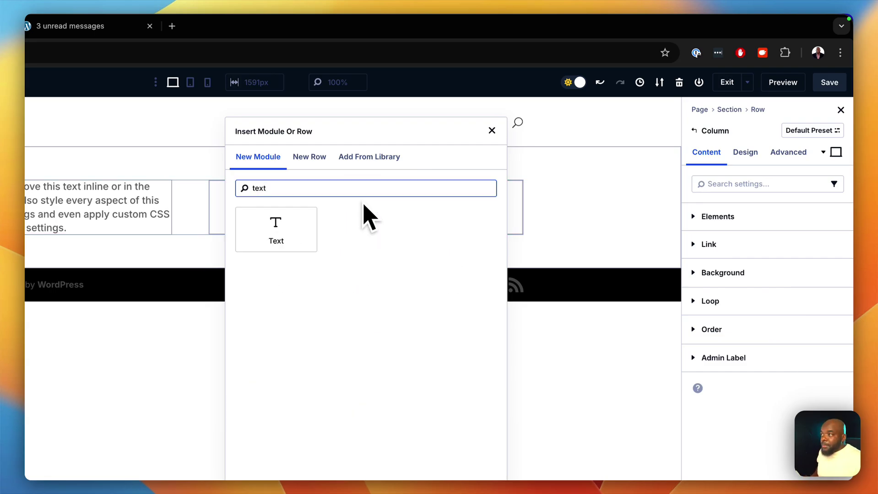
left_click(284, 245)
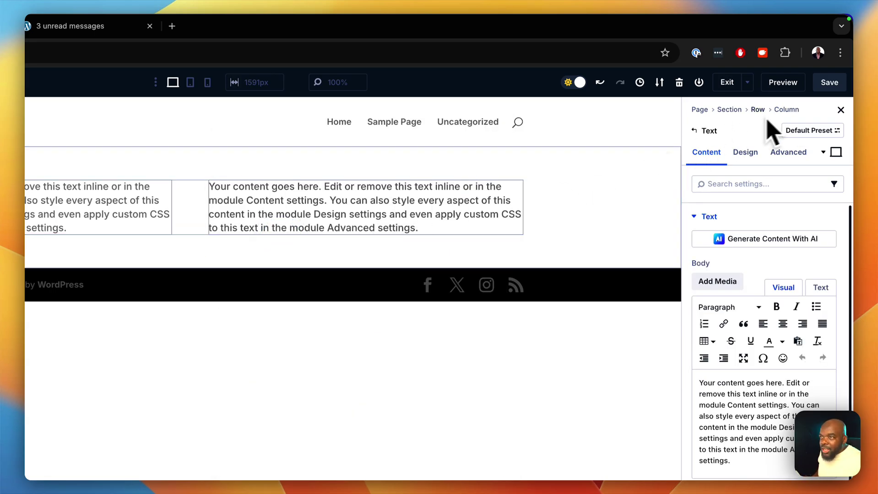
left_click(811, 132)
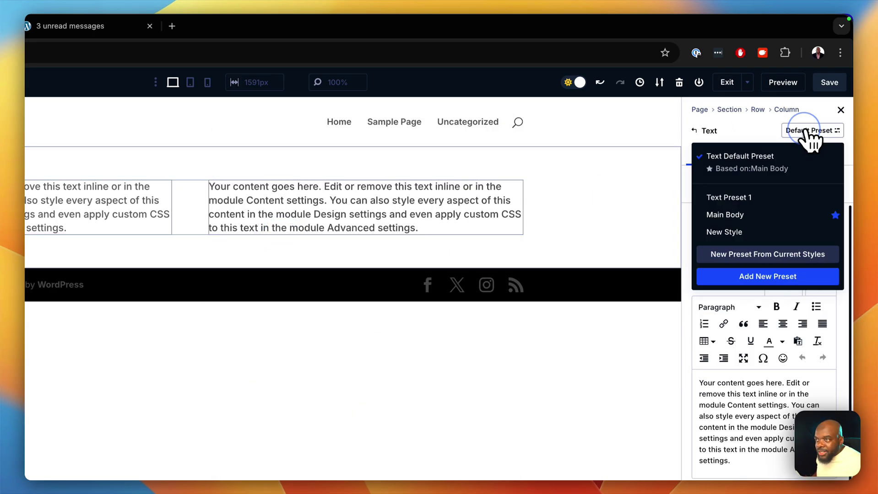
left_click(748, 231)
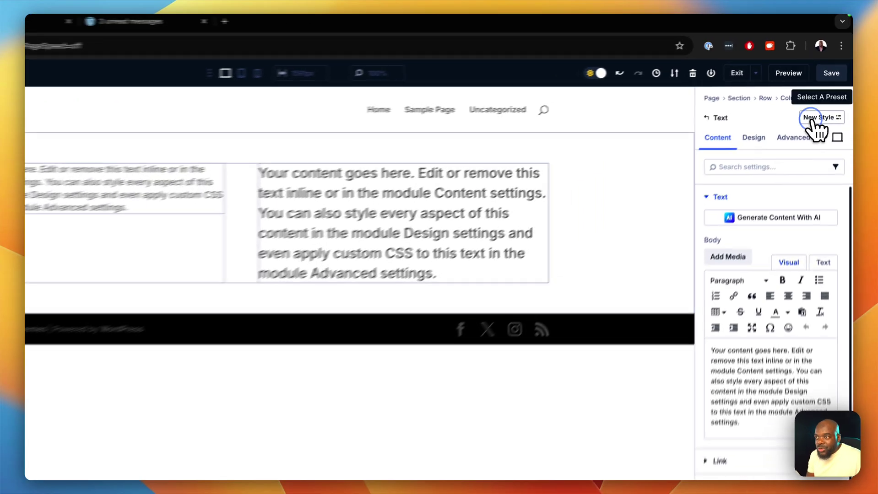
Open the New Style text preset's settings for review and leave them without changing anything.
left_click(829, 96)
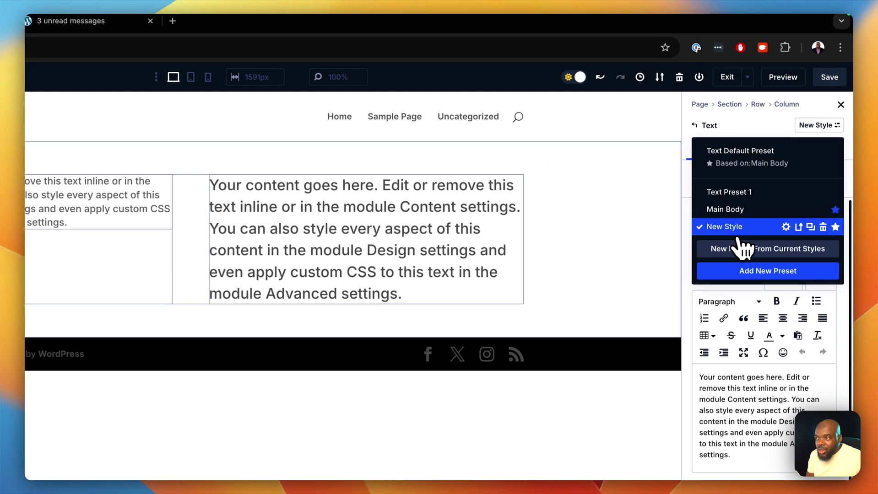
left_click(785, 227)
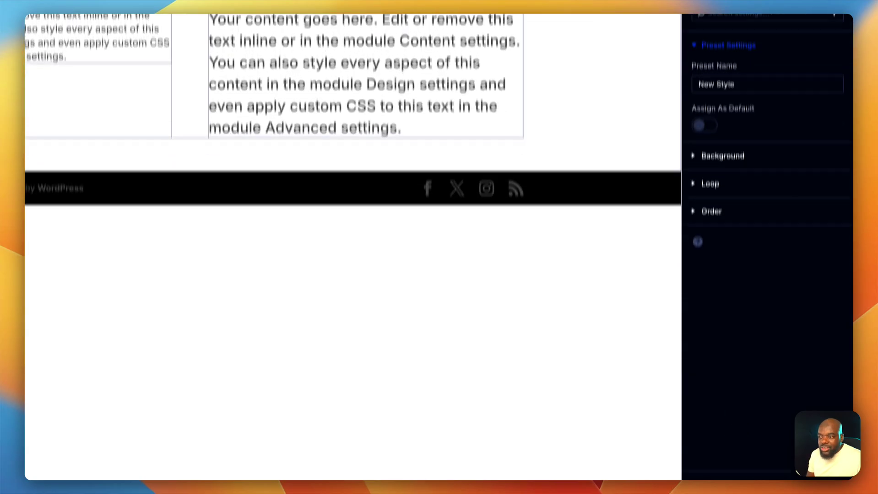
left_click(734, 464)
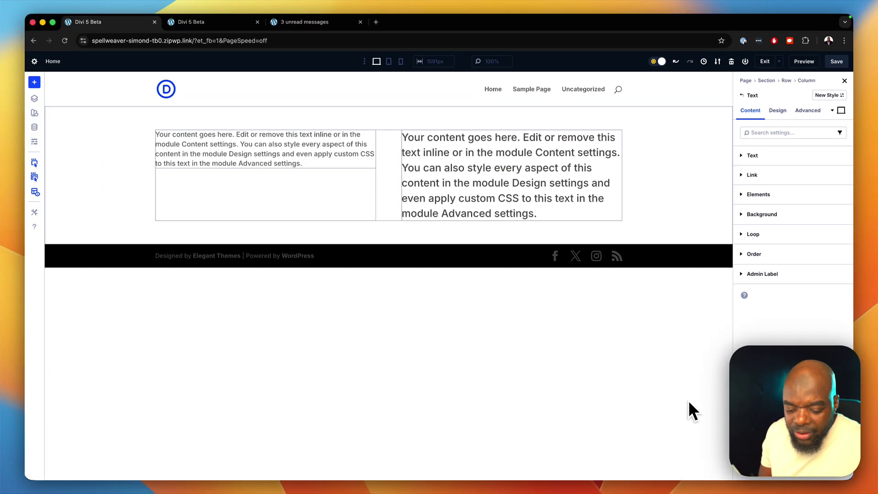
Delete the second column's Text module and add a fresh Text module in its place.
mouse_move(609, 144)
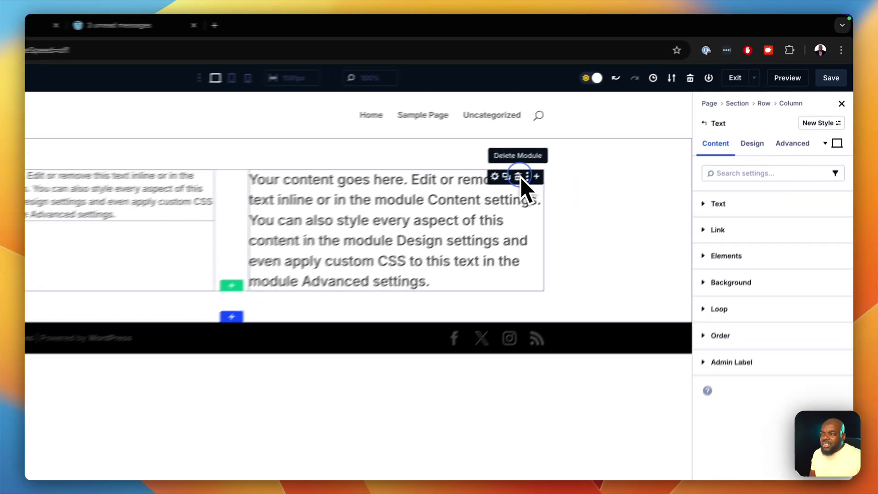
left_click(603, 135)
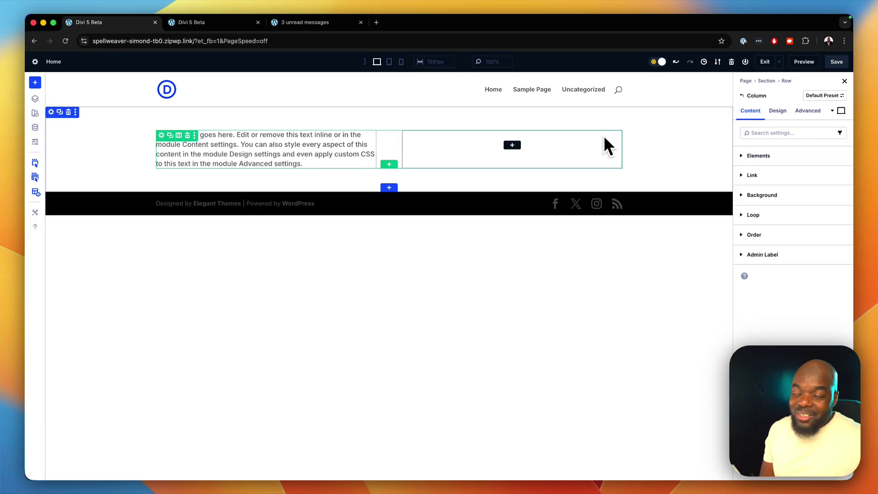
left_click(512, 147)
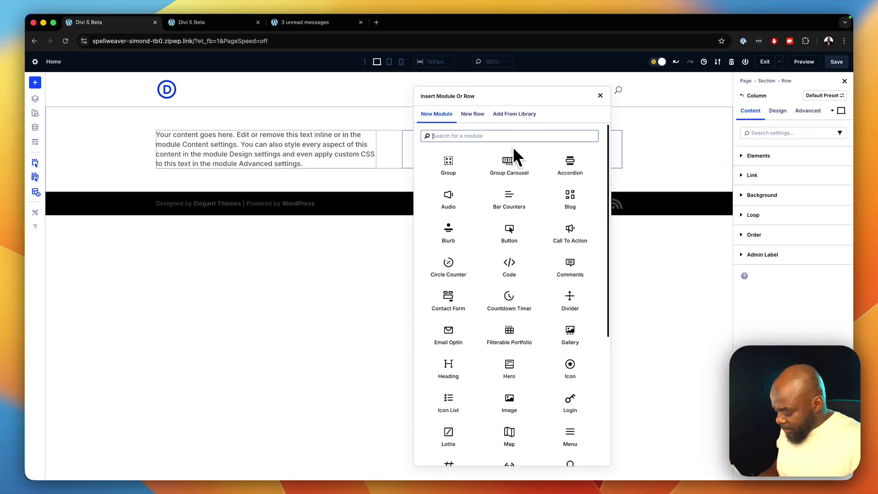
type("text")
left_click(460, 164)
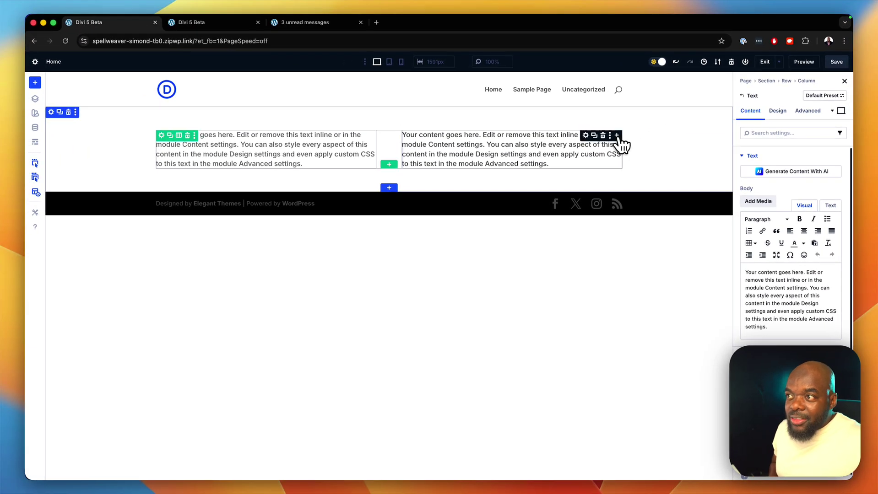
Nest a Bar Counters module inside the second column's Text module as a child element.
left_click(617, 135)
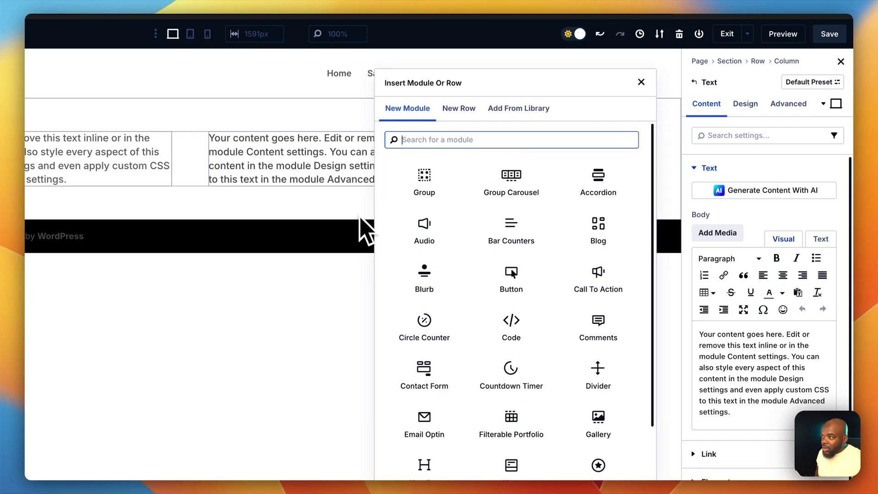
left_click(360, 218)
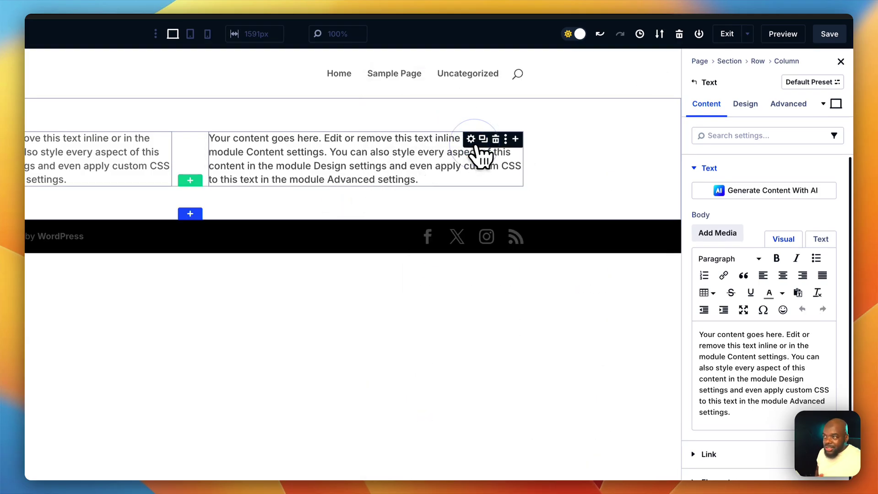
scroll(729, 391, "down", 5)
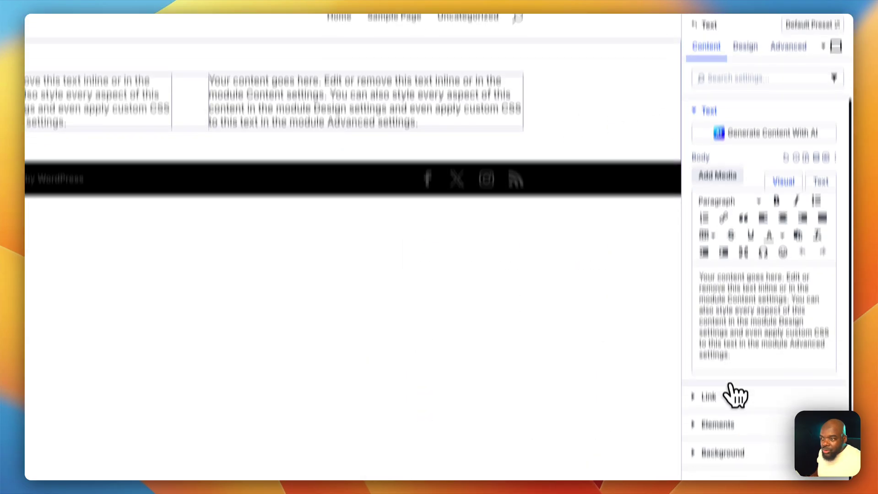
left_click(734, 371)
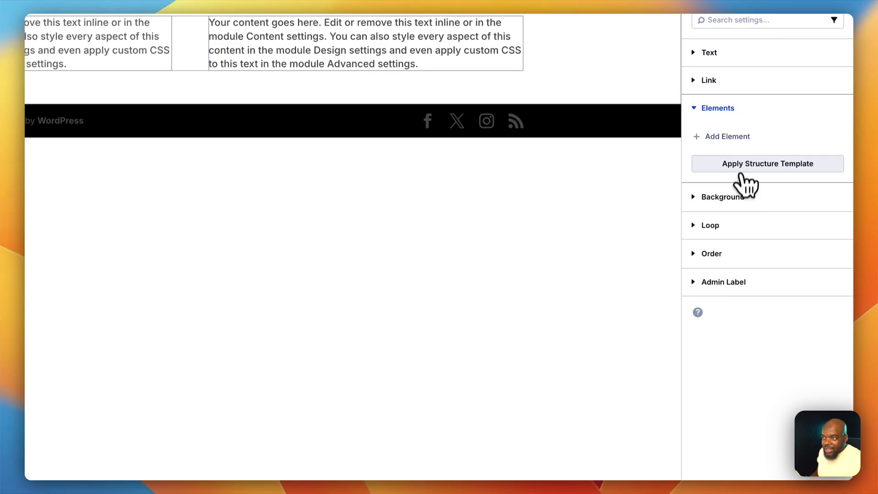
left_click(740, 137)
left_click(705, 271)
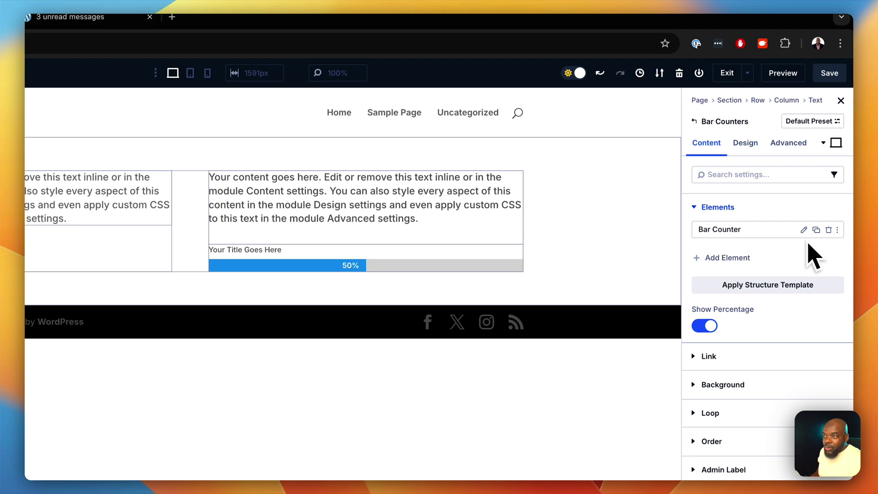
Add a Button as a child element of the nested Bar Counters module.
left_click(750, 259)
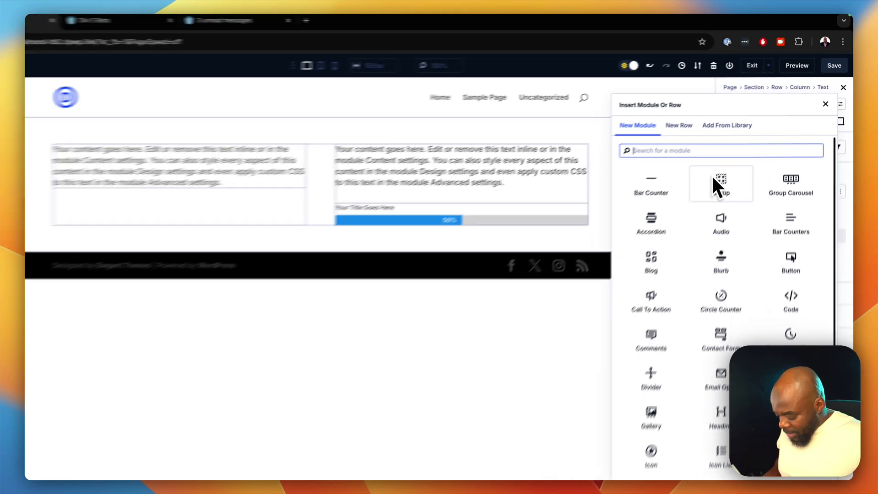
type("button")
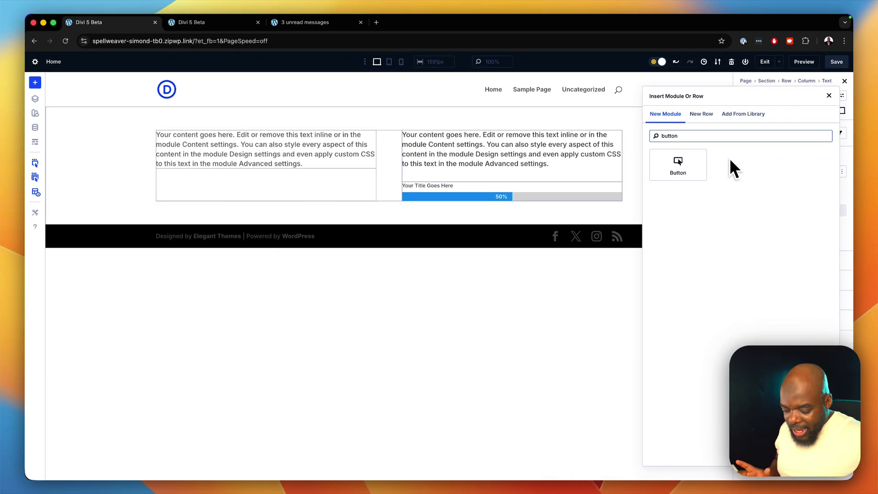
key("Return")
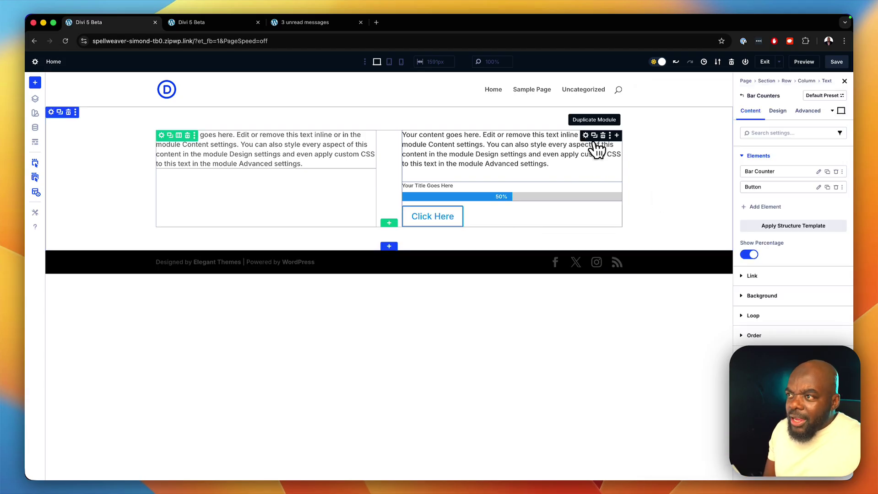
Give the second column's parent Text module a light grey EAEAEA background color.
left_click(589, 139)
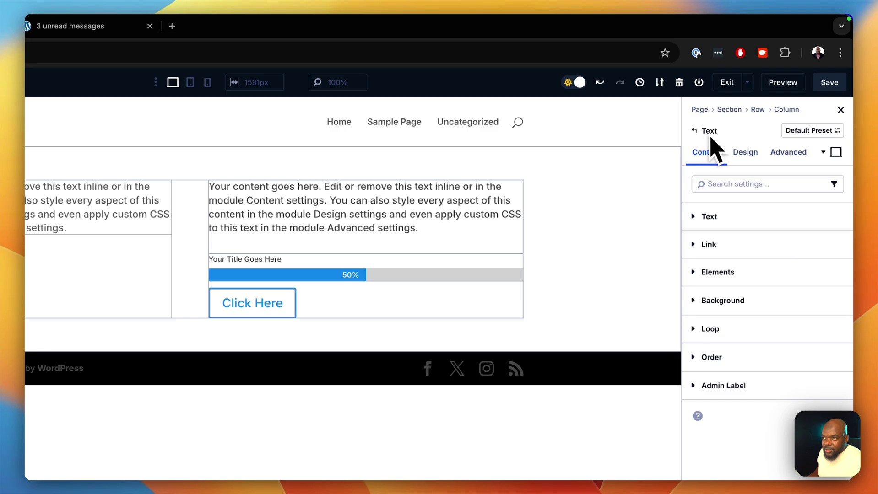
left_click(737, 302)
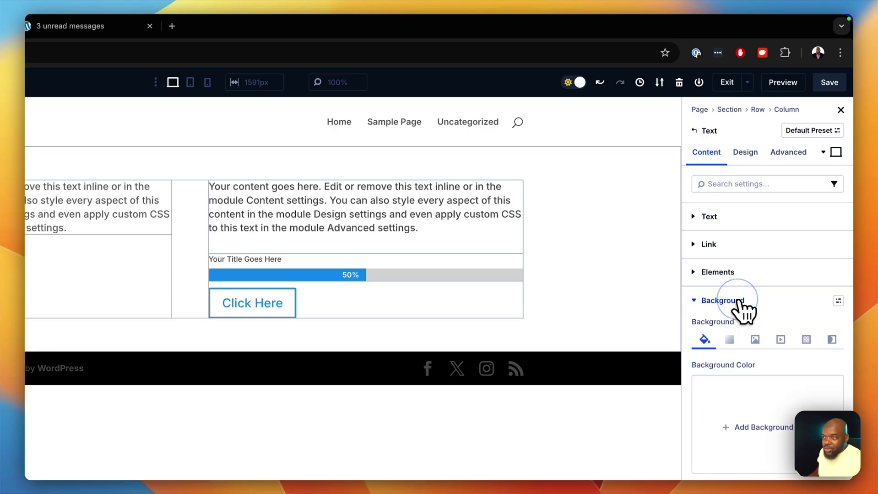
left_click(753, 269)
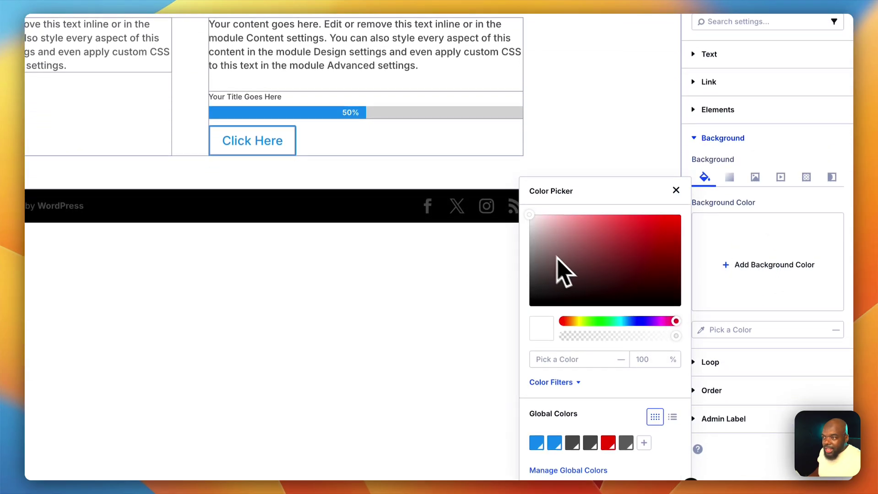
mouse_move(525, 215)
left_mouse_down()
mouse_move(529, 230)
mouse_move(527, 222)
left_mouse_up()
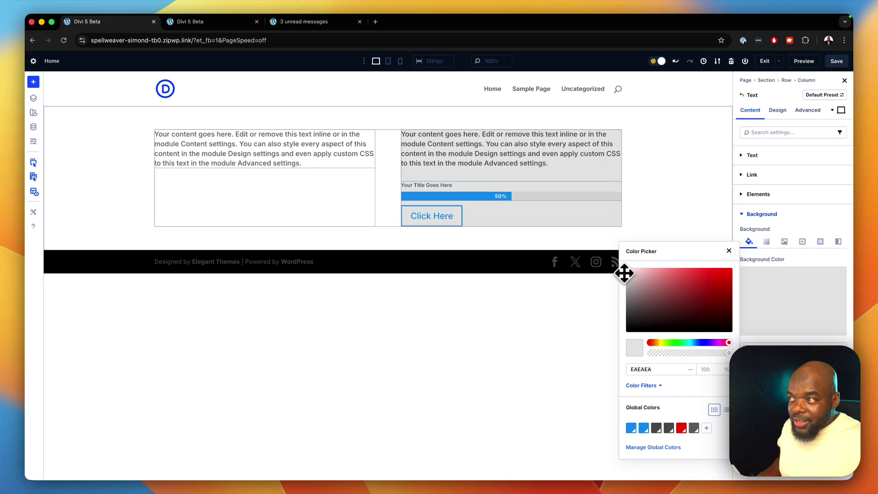
Add a Bar Counters module and a Button module as separate modules below the first column's text.
left_click(333, 196)
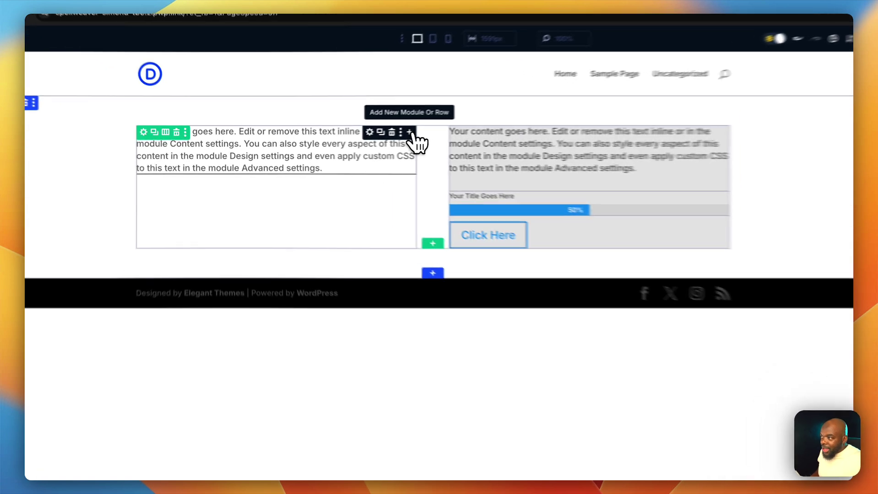
left_click(371, 135)
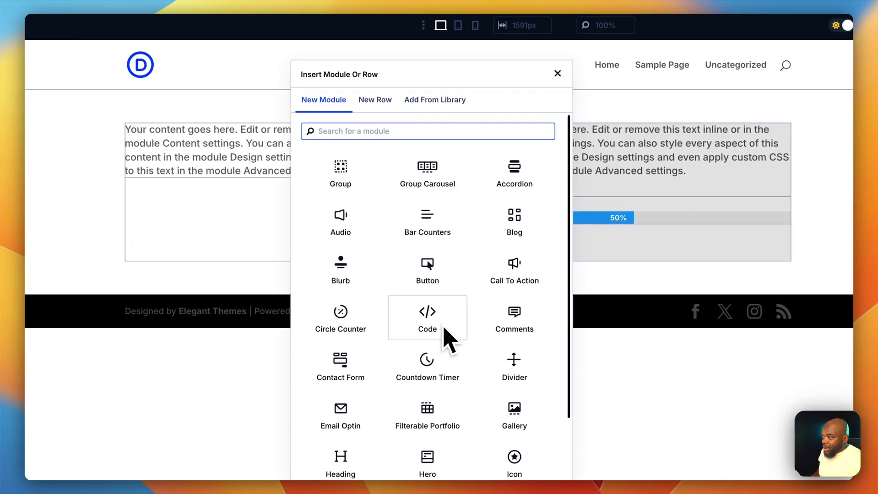
left_click(431, 228)
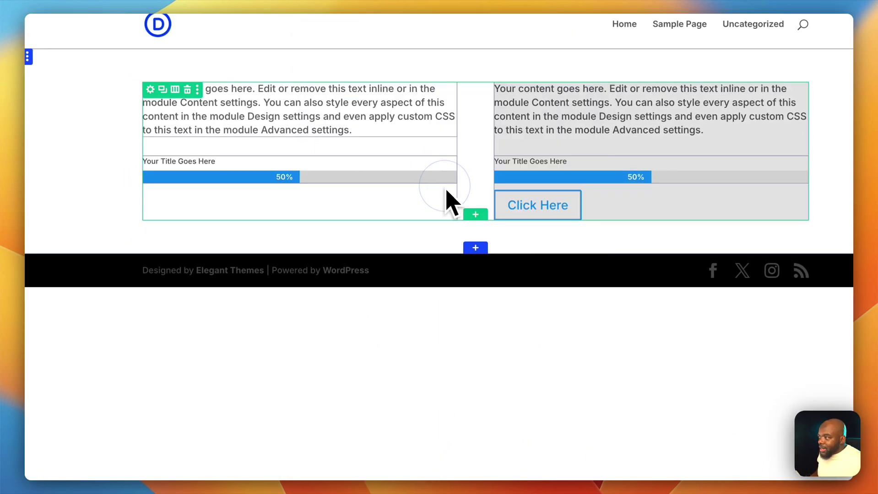
left_click(449, 164)
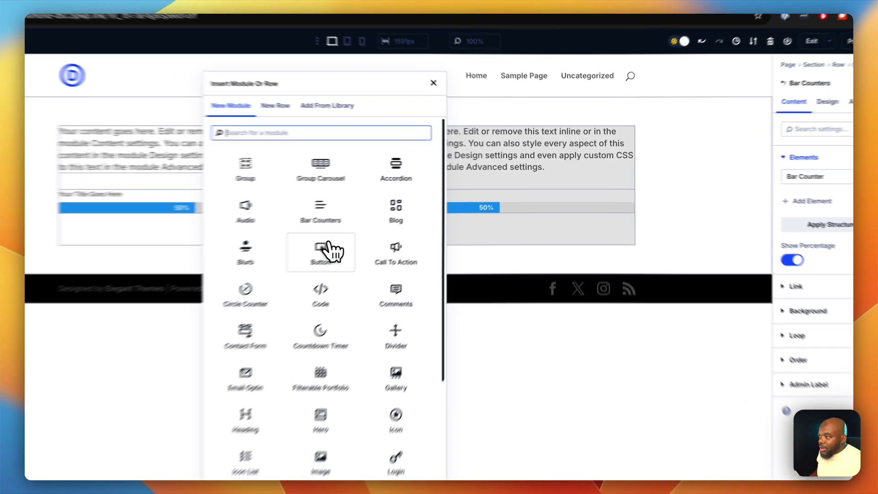
left_click(368, 231)
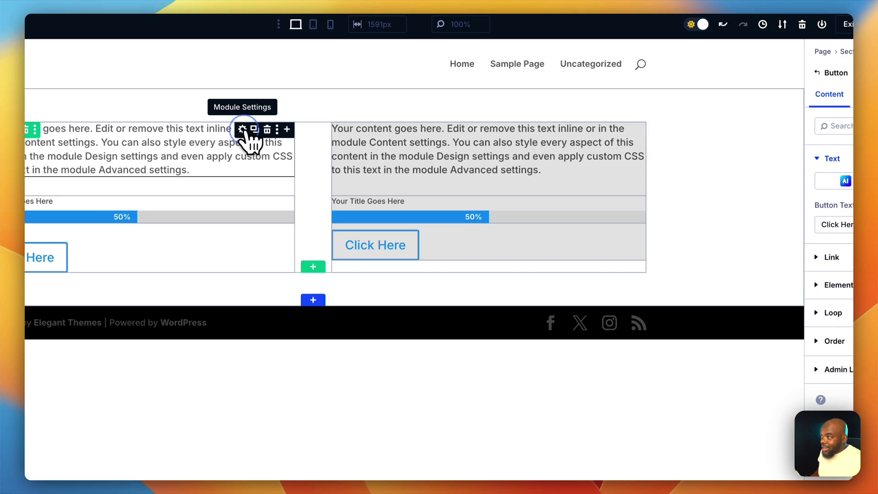
Set the background color of the first column's Text module to FFFFFF.
left_click(243, 129)
left_click(780, 397)
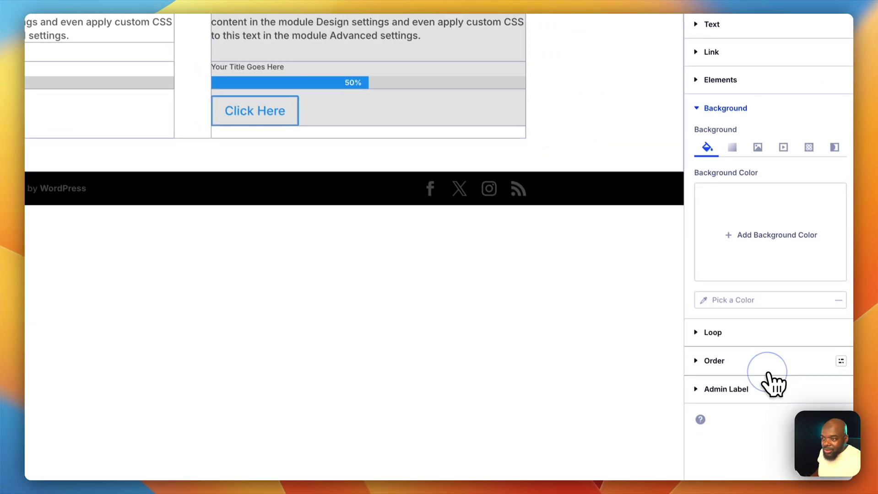
left_click(746, 235)
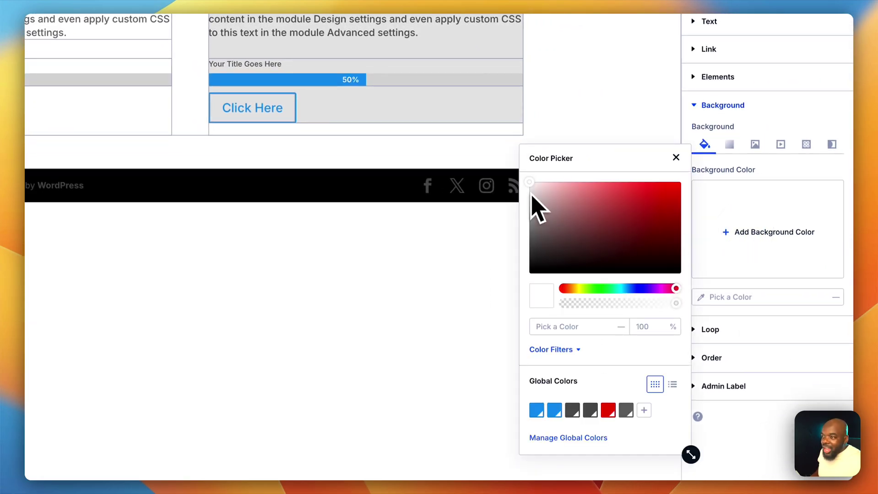
mouse_move(528, 187)
left_mouse_down()
mouse_move(528, 216)
mouse_move(530, 188)
left_mouse_up()
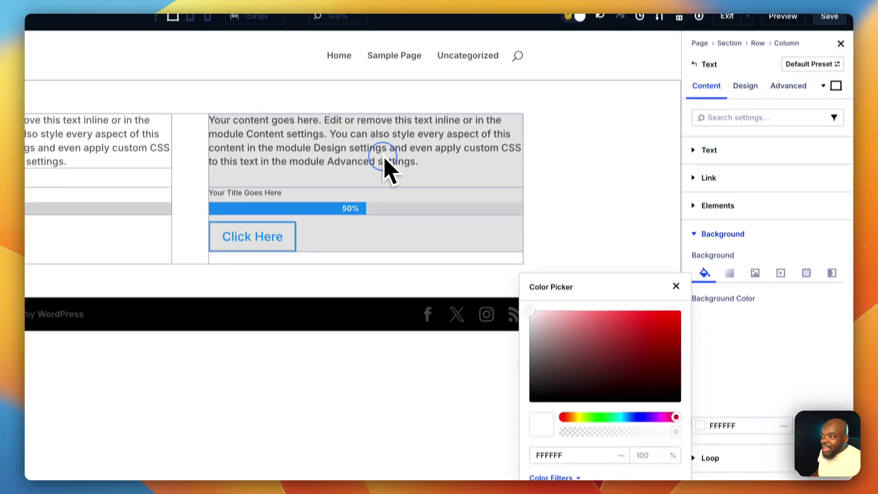
Try FFFFFF on the second column's Text module background and settle on EEEEEE.
left_click(384, 157)
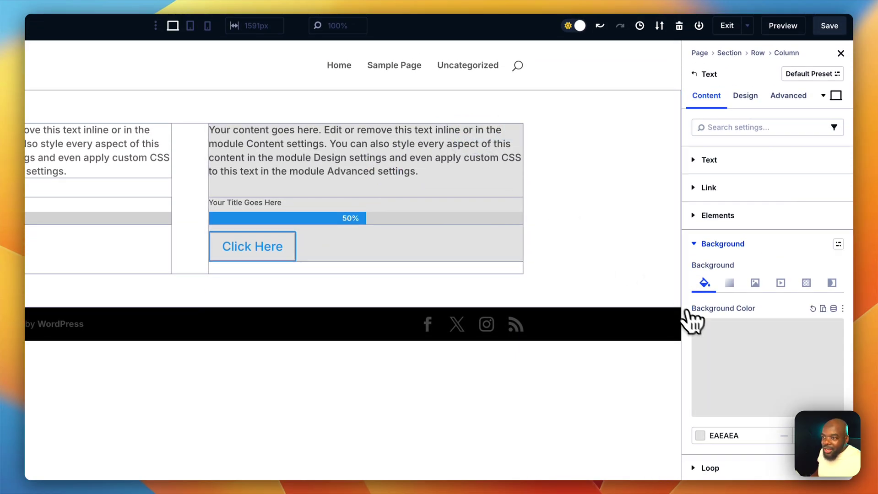
left_click(736, 351)
left_click_drag(525, 323, 523, 299)
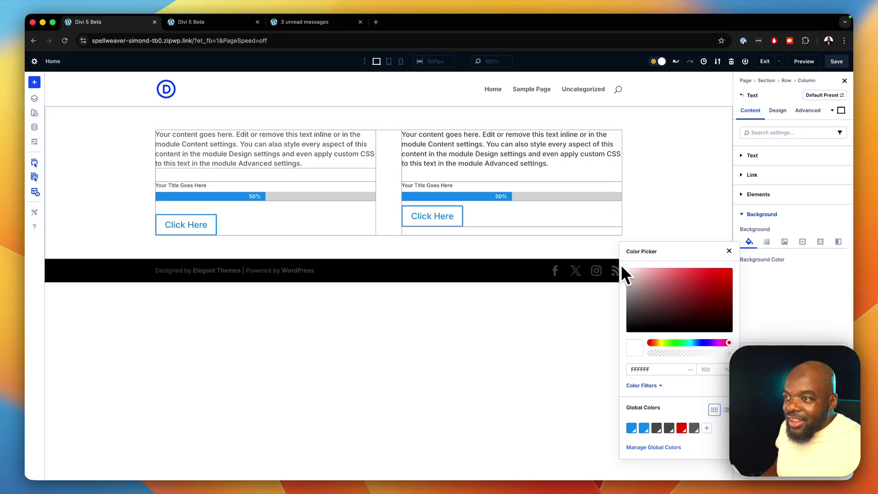
left_click_drag(621, 267, 621, 273)
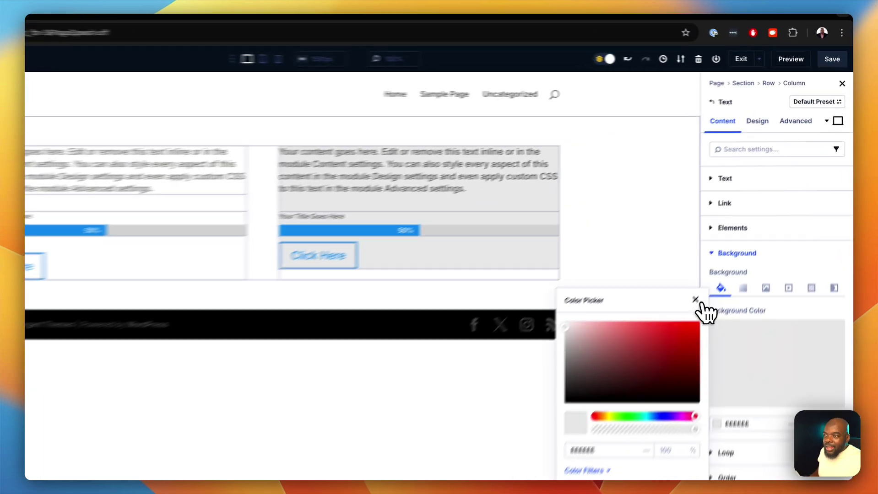
left_click(729, 251)
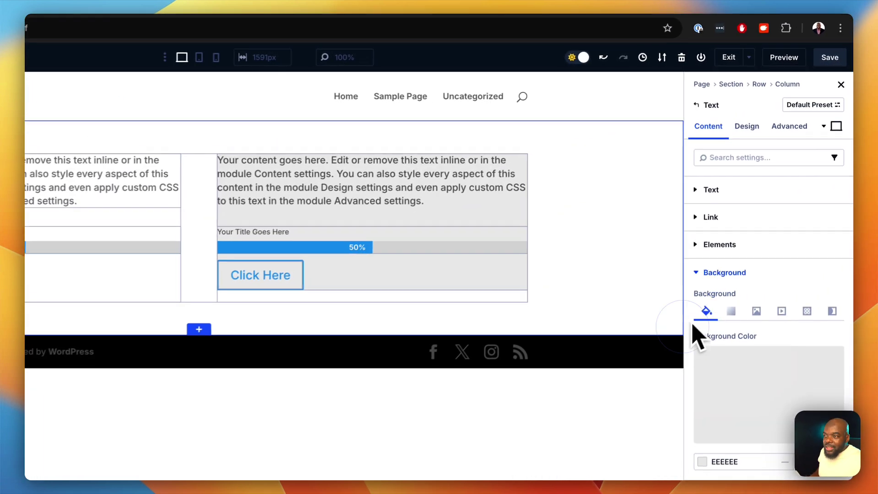
Set the second column's parent Text module padding to 2rem on the top, bottom, left and right.
left_click(755, 128)
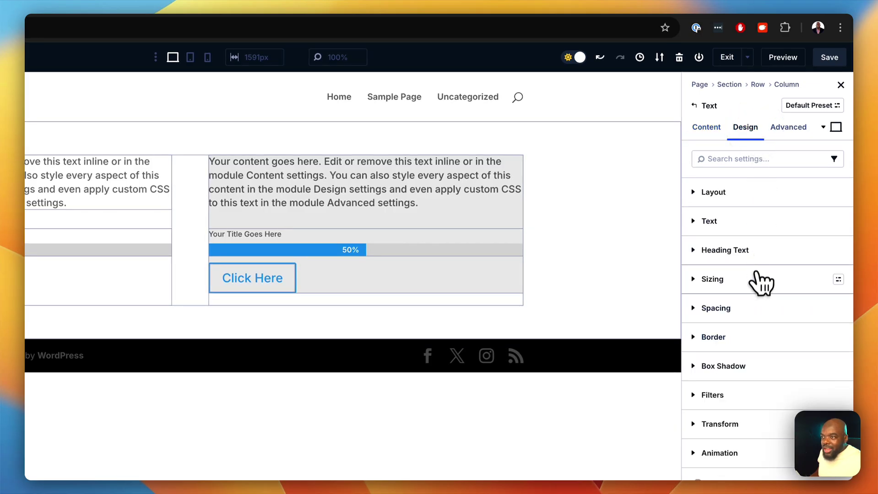
left_click(759, 314)
left_click(711, 268)
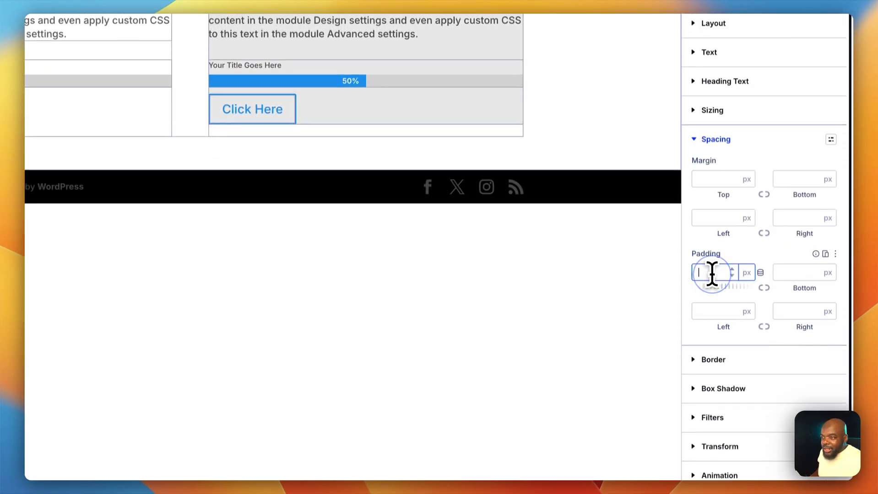
type("2")
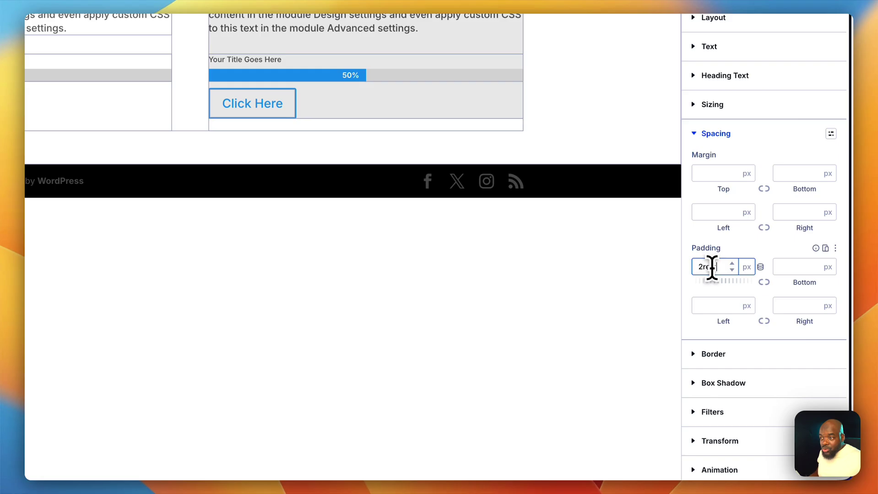
type("rem")
left_click(770, 282)
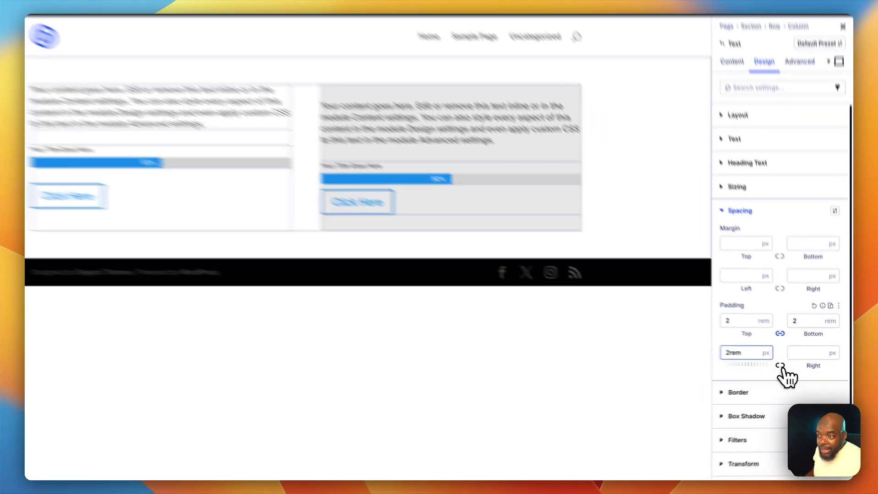
left_click(790, 369)
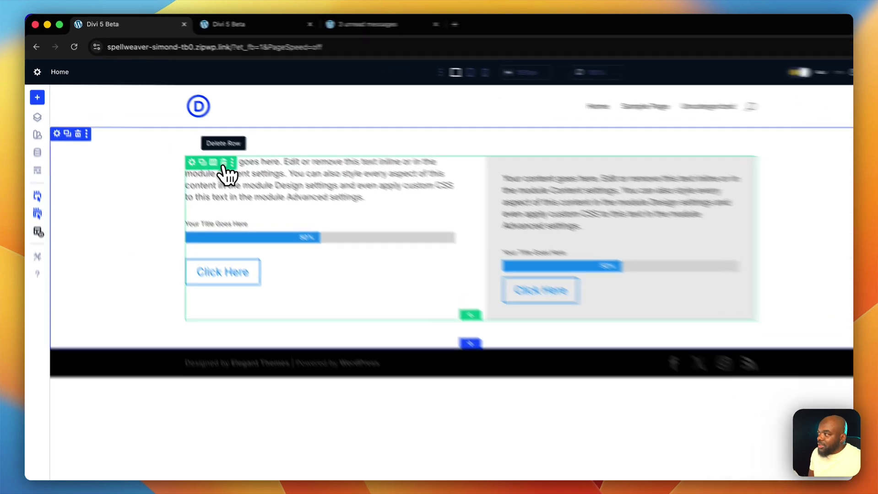
Delete the existing two-column row and insert a new row with two equal flex columns.
left_click(187, 135)
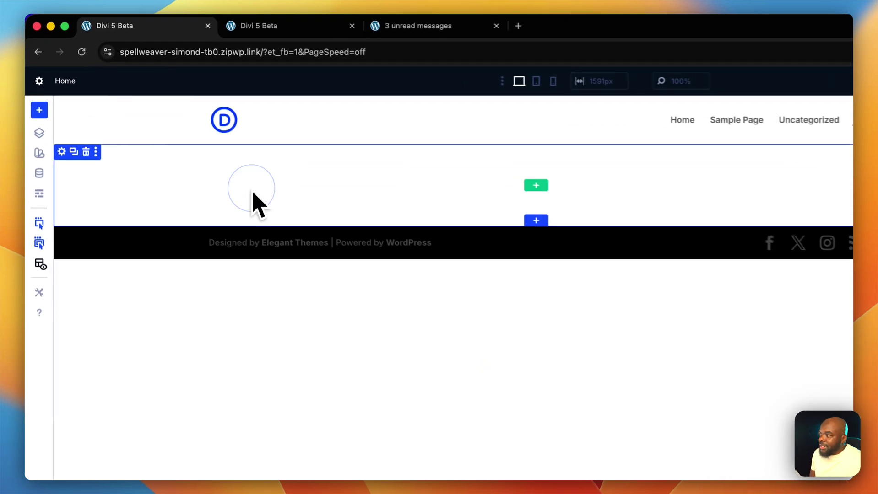
left_click(544, 188)
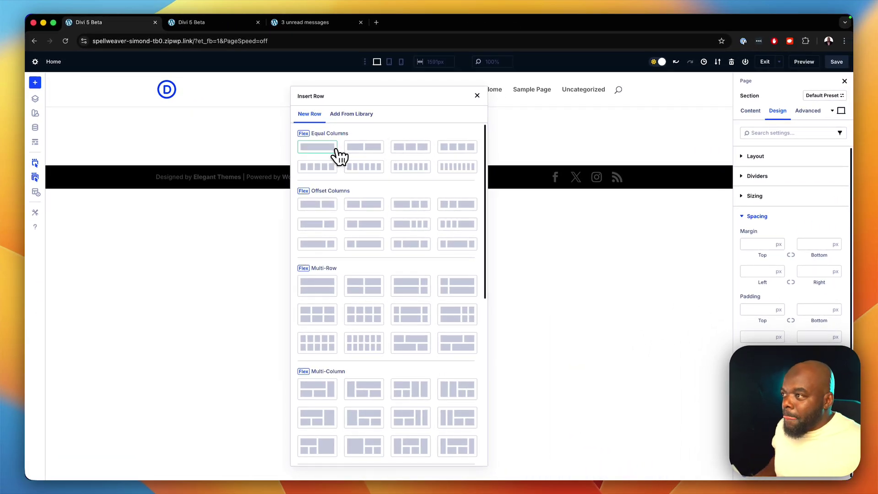
left_click(378, 151)
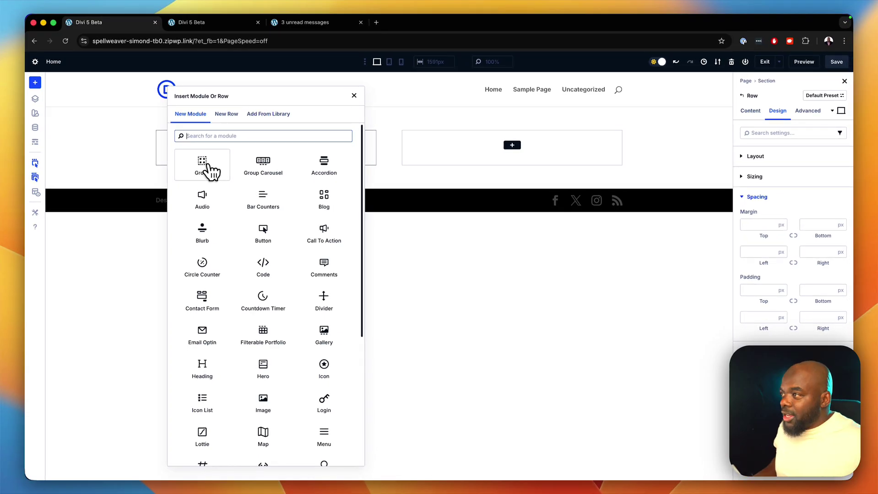
Add a Text module and a Button module inside a Group in the new row's first column.
type("te")
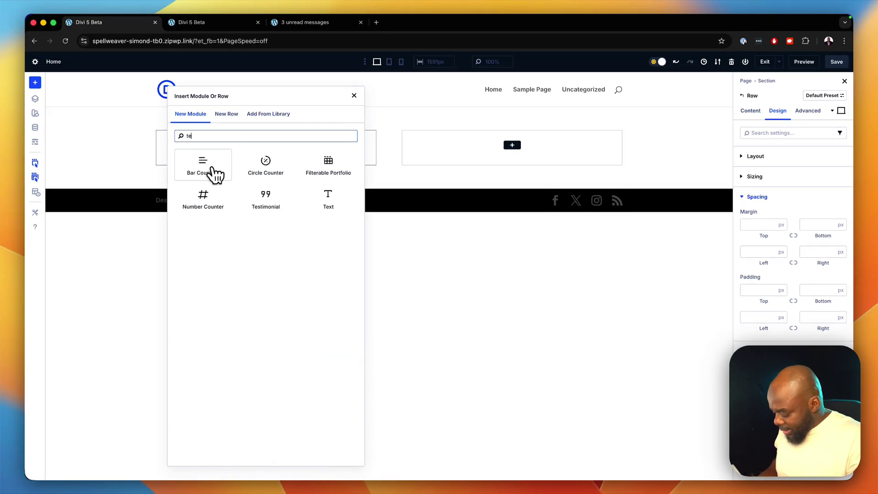
type("xt")
left_click(214, 174)
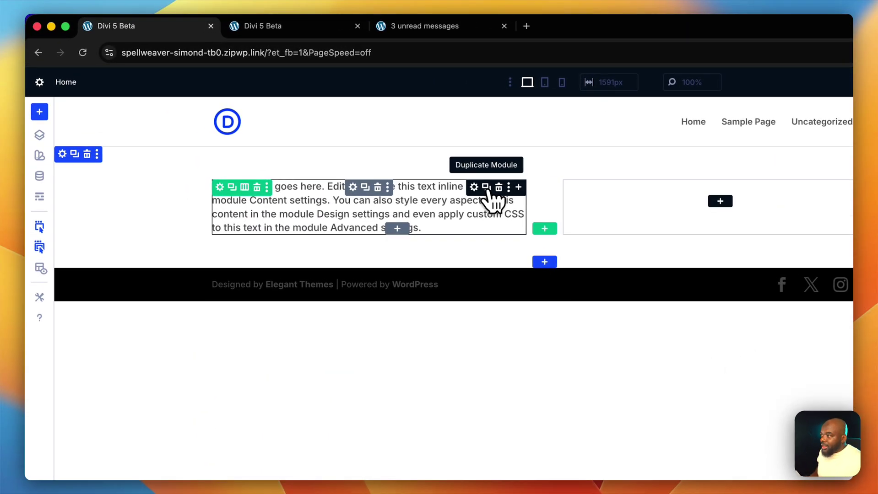
left_click(519, 188)
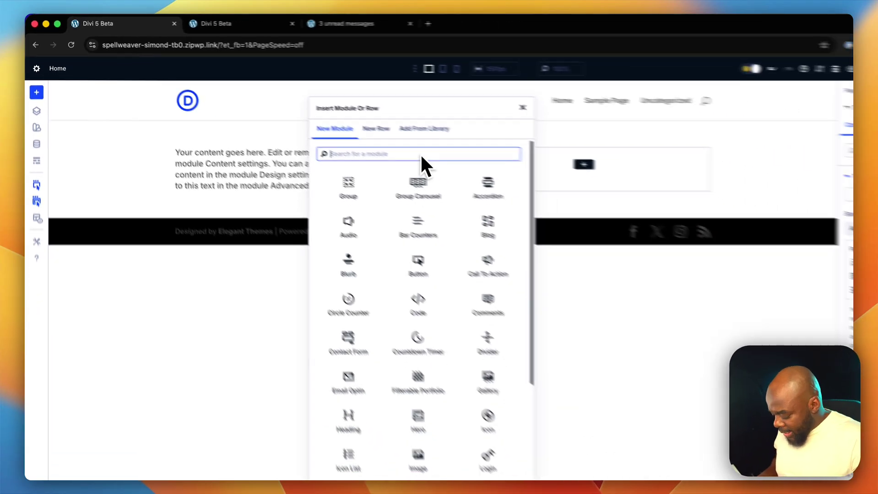
type("butt")
key("Return")
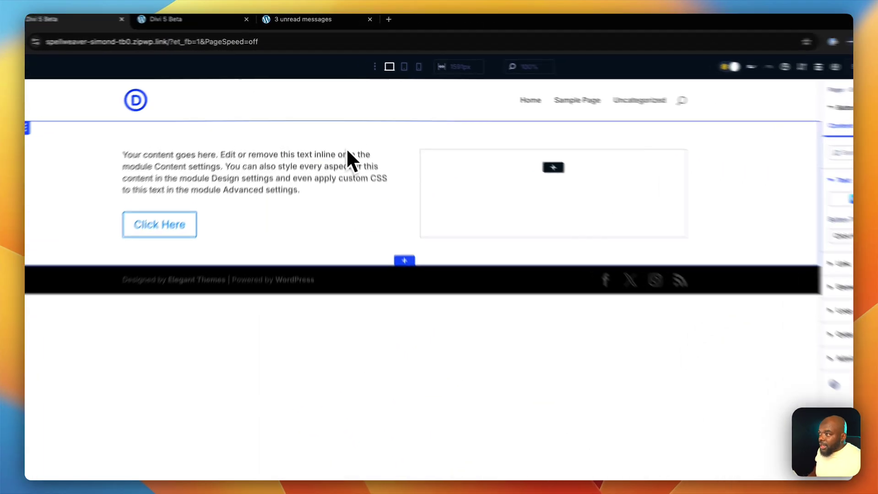
Add an Image module to the Group and arrange it above the Text module.
left_click(373, 139)
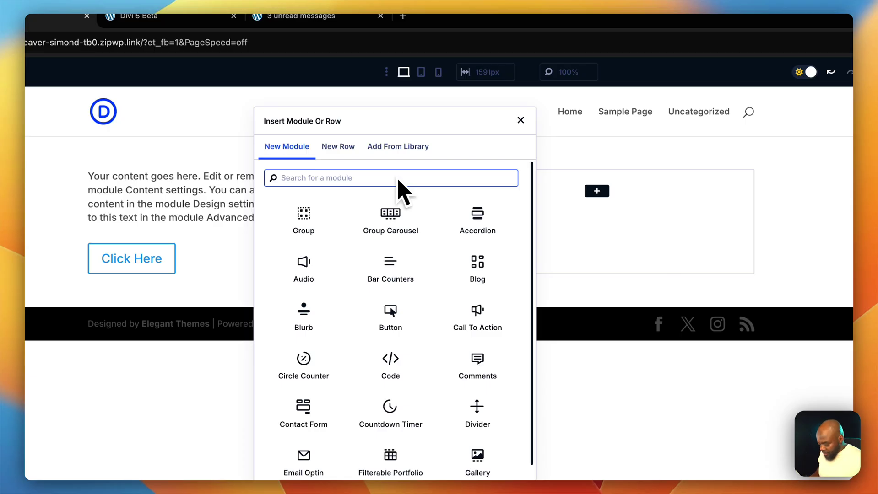
type("image")
key("Return")
left_click(304, 207)
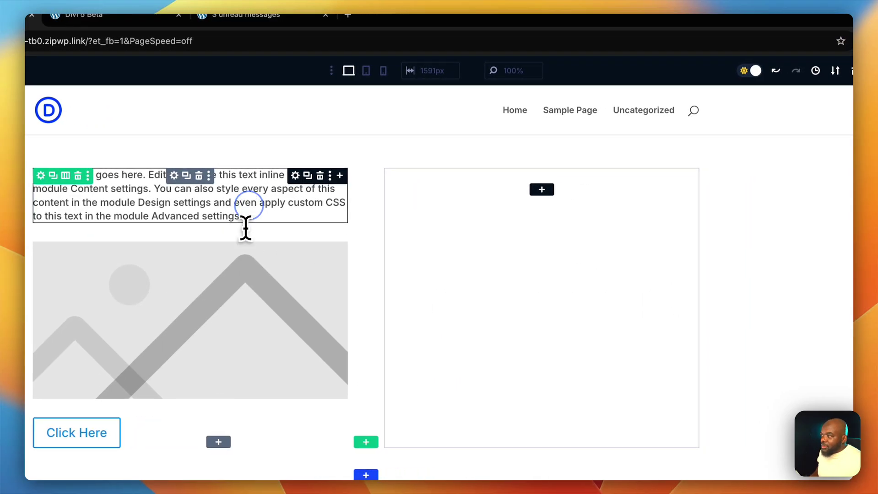
left_click_drag(246, 228, 215, 323)
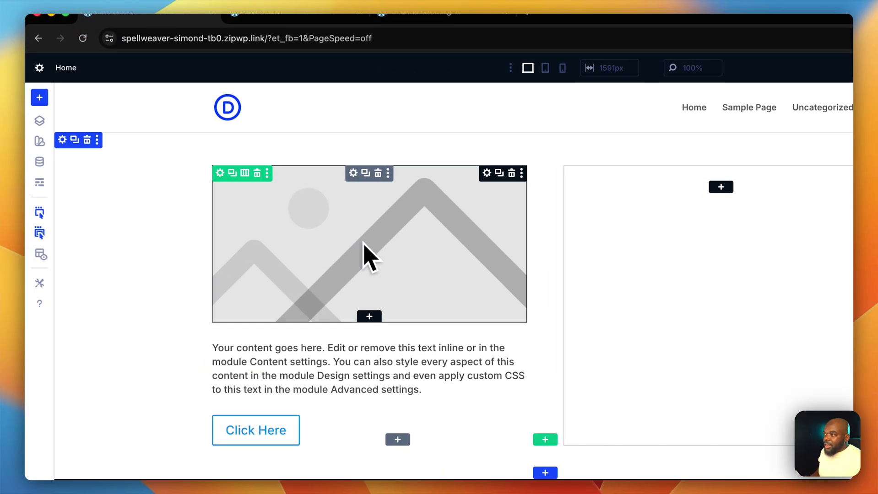
left_click(354, 174)
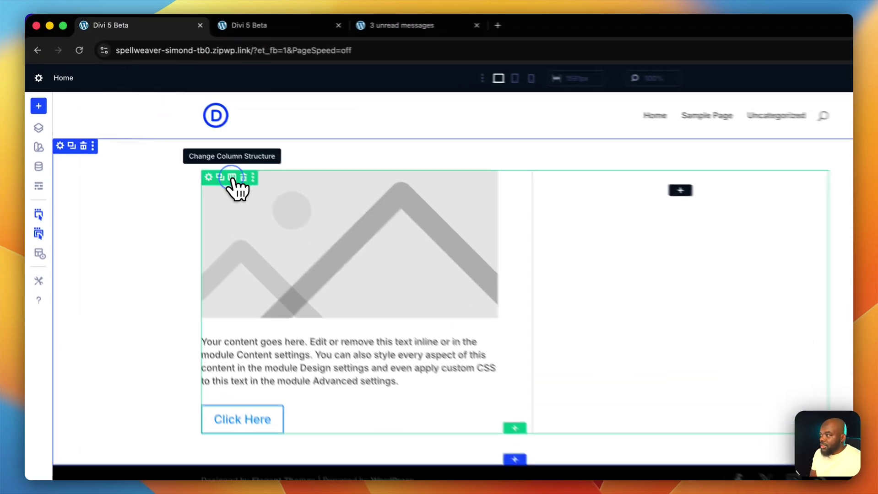
left_click(178, 135)
left_click(103, 133)
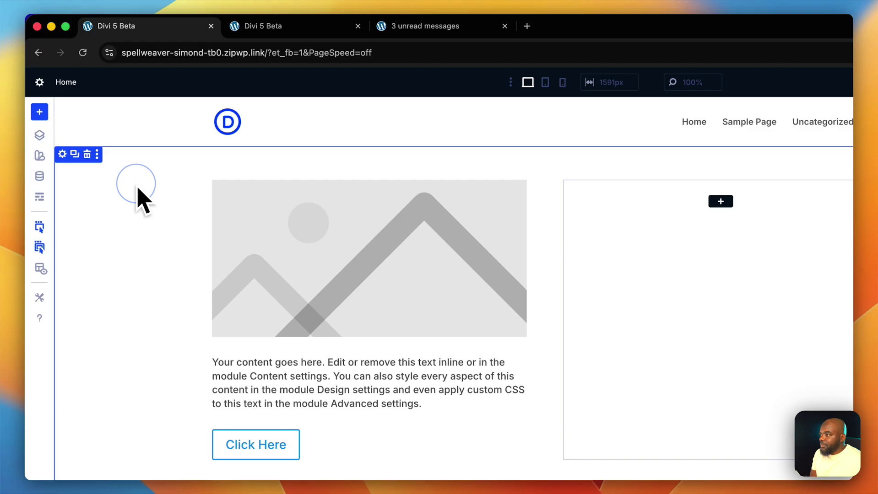
left_click(245, 188)
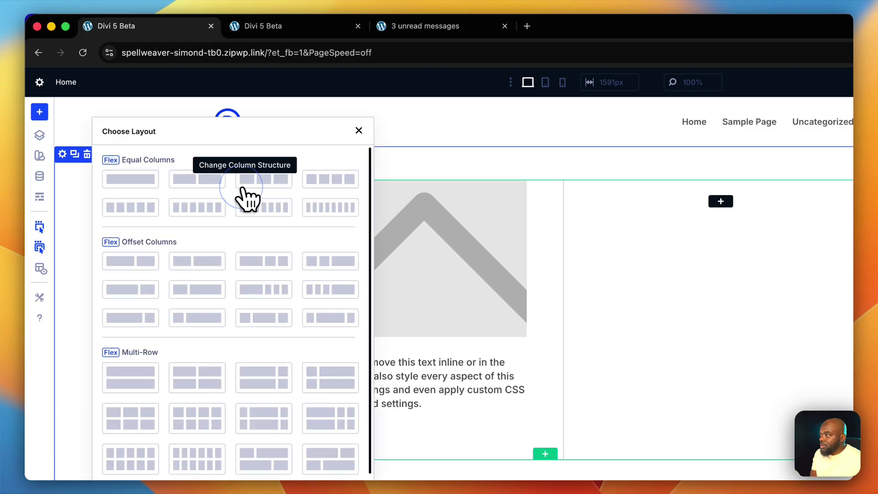
left_click(245, 202)
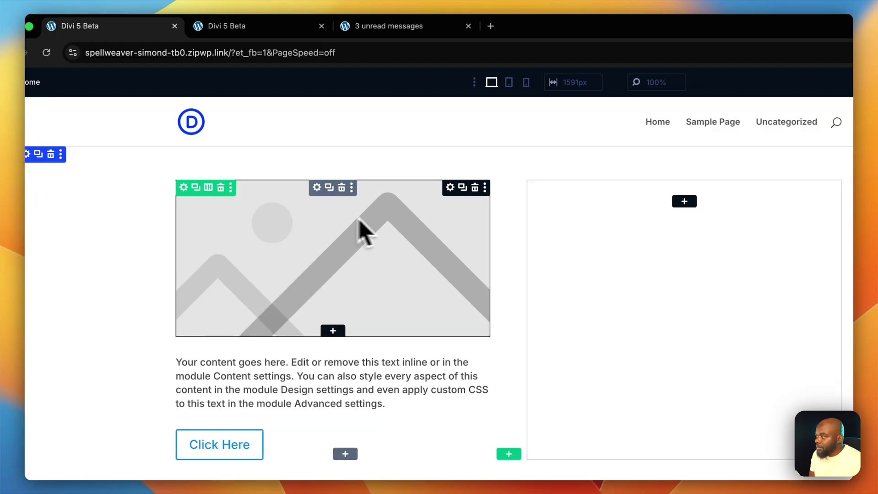
Duplicate the first column's Group into the empty second column and remove the copy again.
left_click(330, 187)
left_click_drag(313, 187, 698, 203)
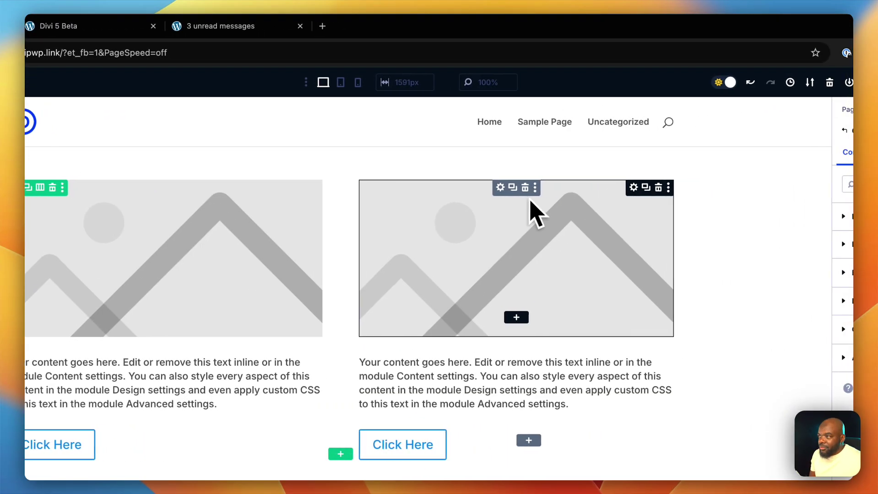
left_click(543, 187)
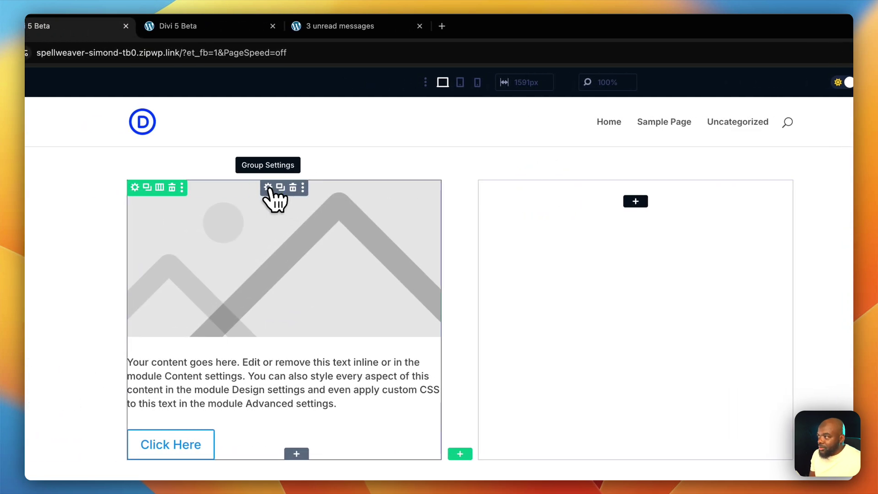
Try the Loop Element option on the first column's Group, look over the repeated content, and turn the option off.
left_click(268, 188)
left_click(728, 257)
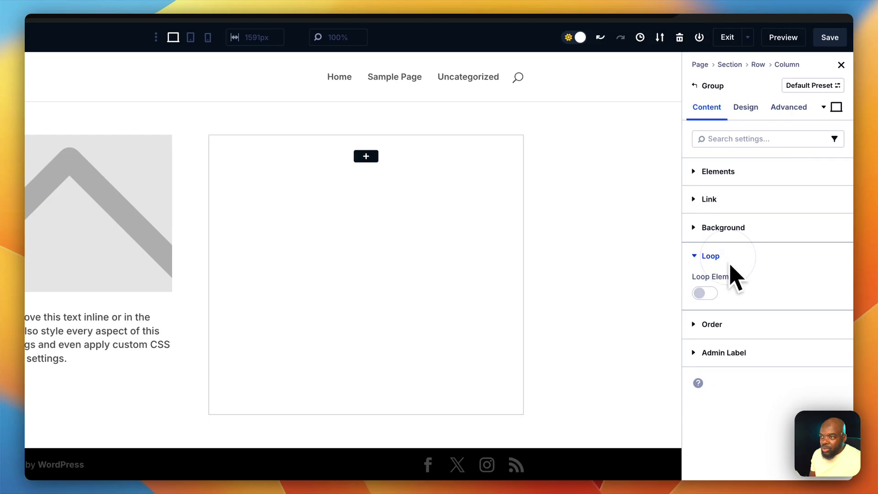
left_click(712, 293)
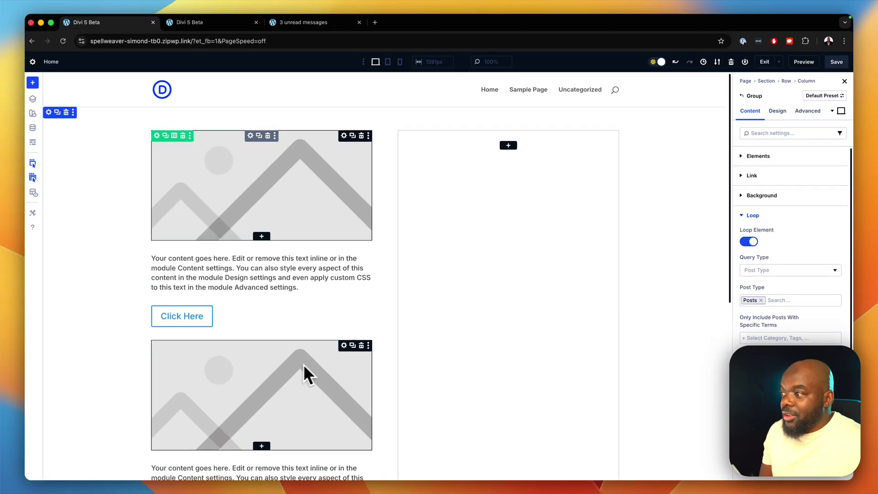
scroll(302, 362, "down", 5)
scroll(286, 254, "up", 2)
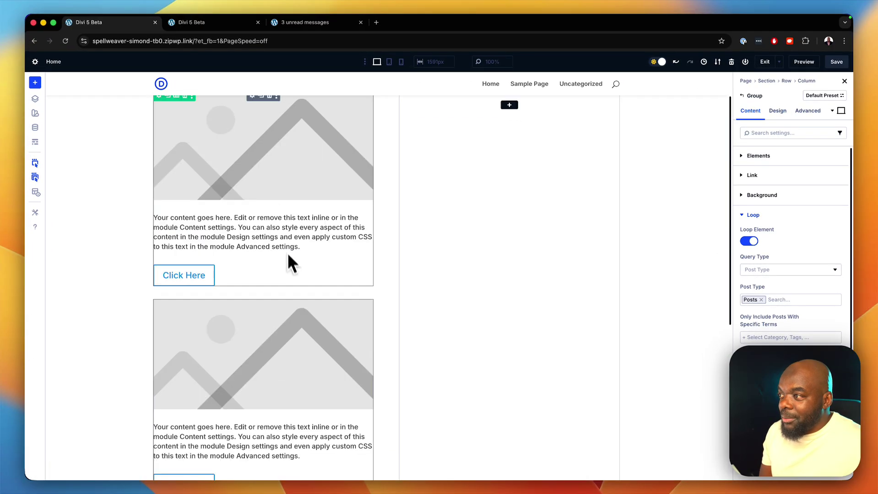
scroll(305, 261, "up", 2)
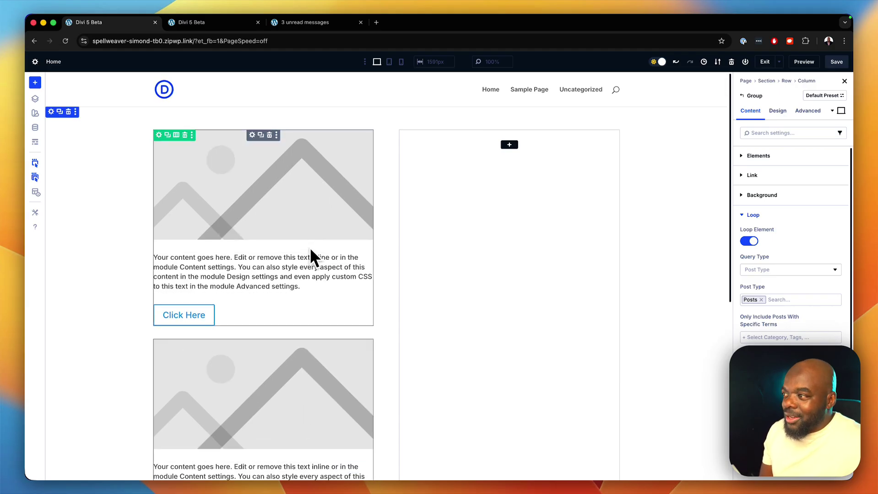
scroll(311, 252, "down", 3)
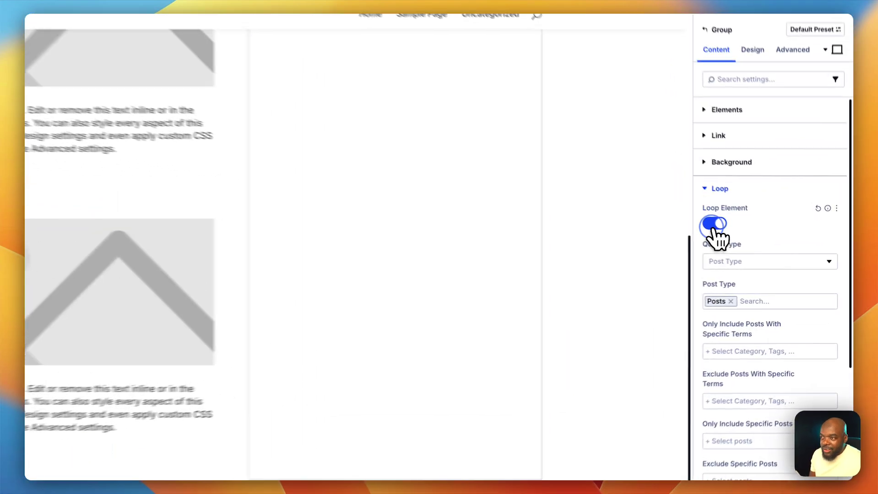
left_click(749, 241)
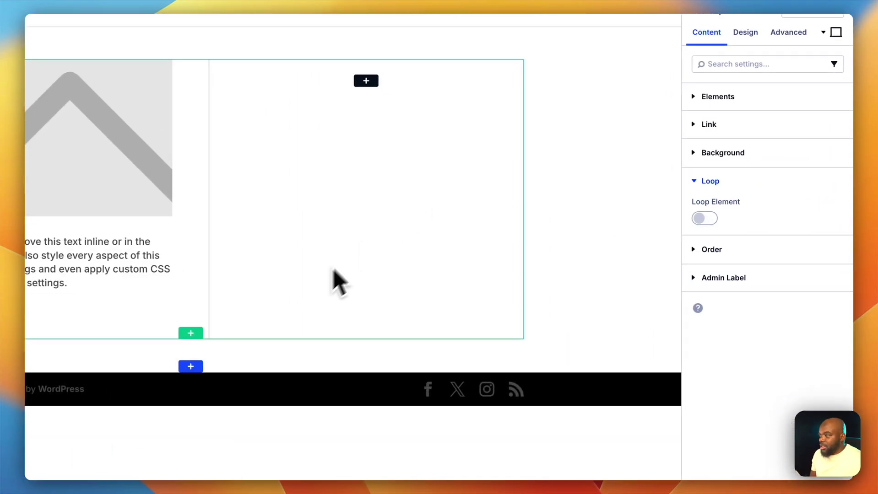
Insert a single-column flex row below the two-column row, leaving it without a new module.
left_click(383, 359)
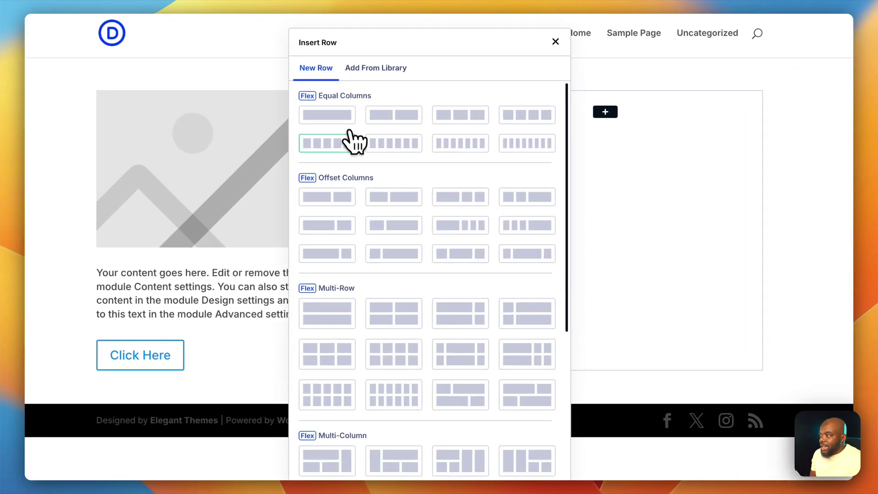
left_click(305, 131)
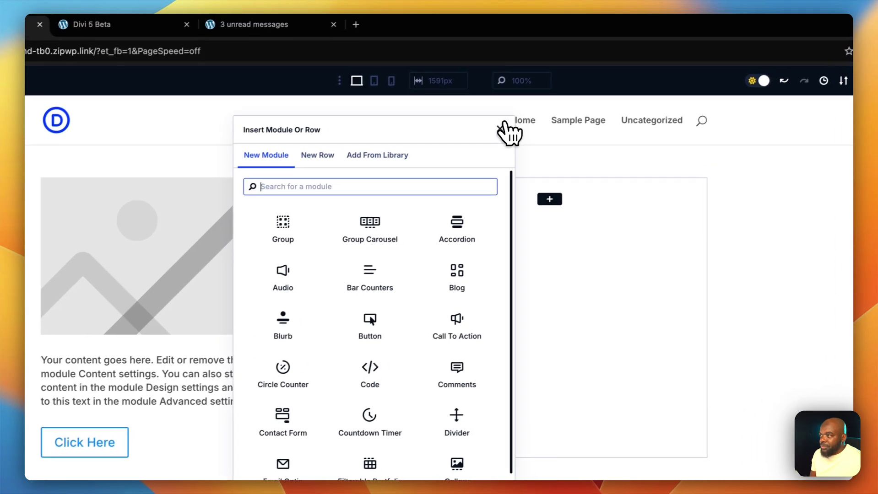
left_click(536, 112)
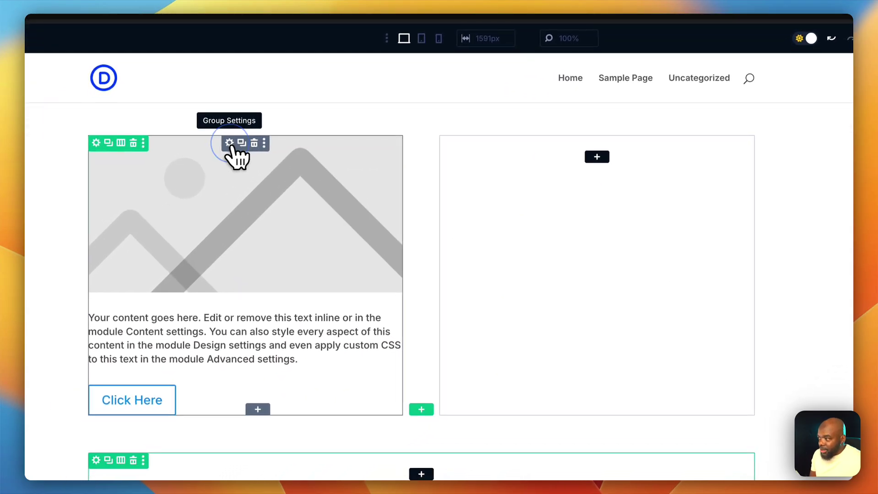
Move the Group into the single-column row and delete the emptied two-column row above it.
left_click(254, 143)
left_click_drag(379, 230, 380, 232)
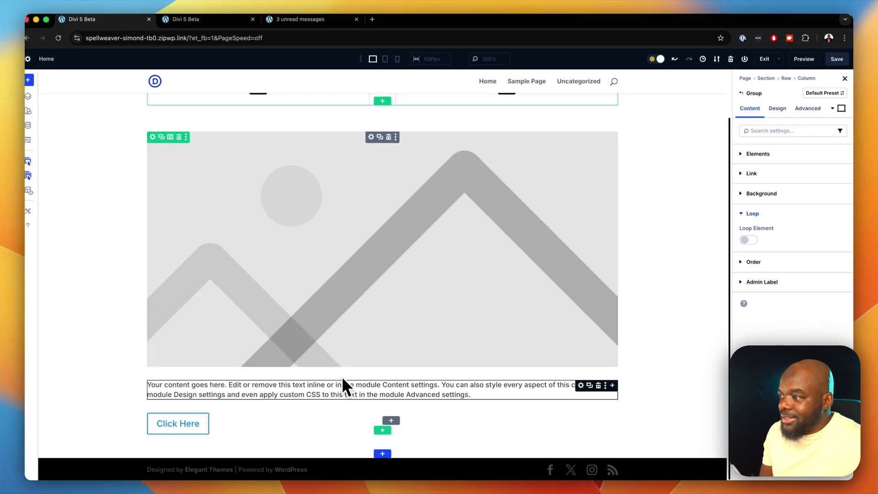
scroll(497, 258, "up", 2)
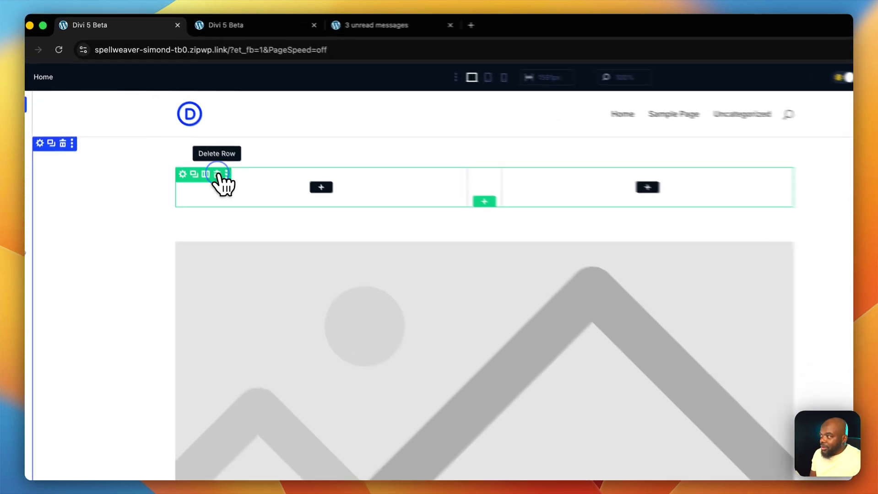
left_click(184, 134)
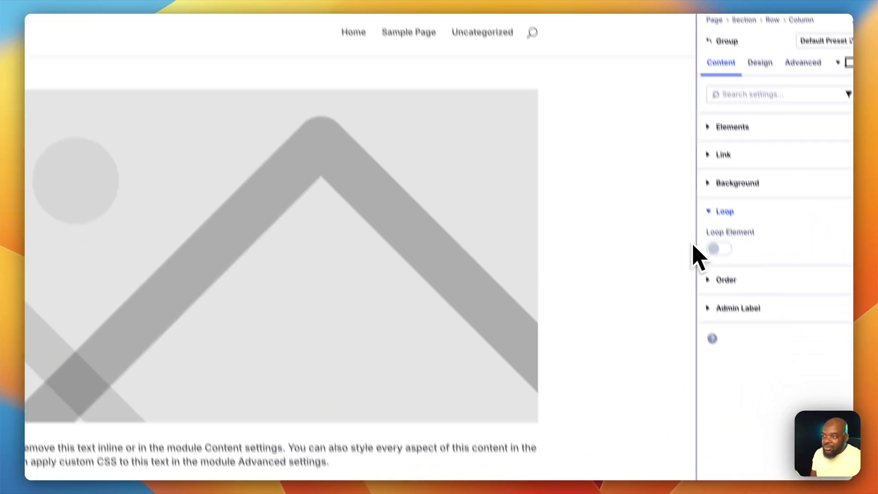
Turn on Loop Element for the Group and set its Image module's dynamic content to Loop Featured Image.
left_click(717, 249)
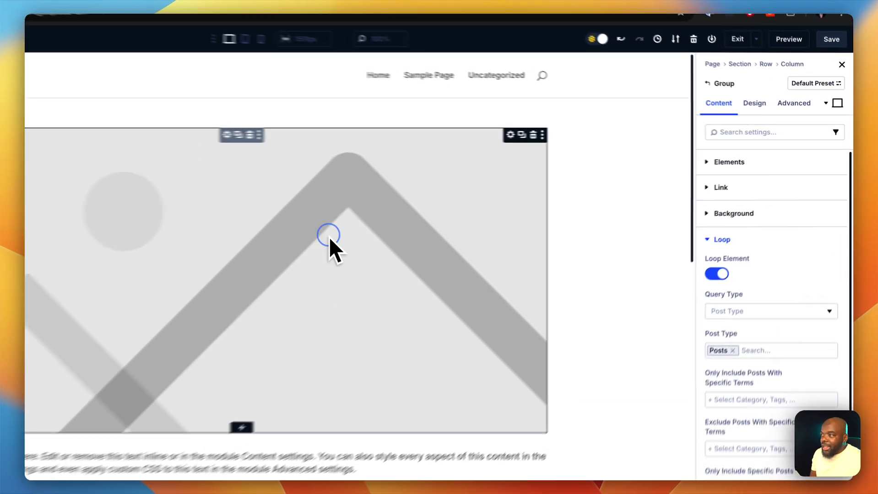
left_click(458, 215)
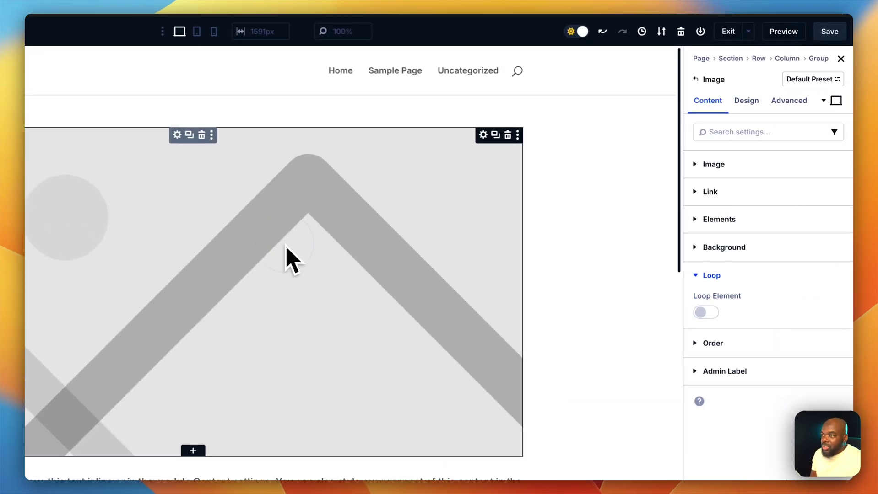
left_click(748, 153)
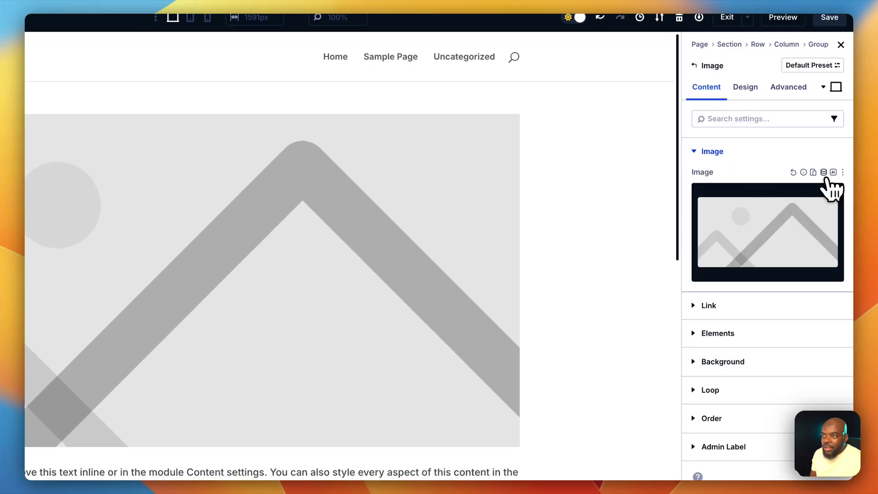
left_click(824, 173)
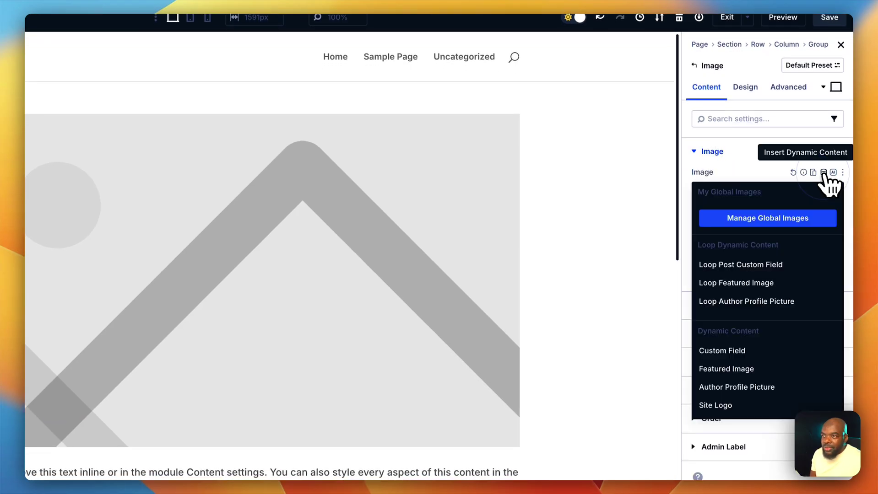
left_click(771, 283)
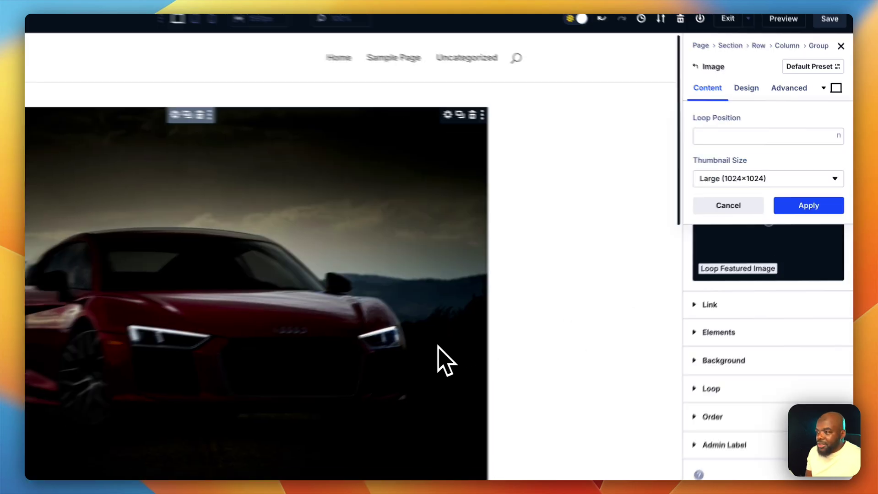
Examine the looped Group's repeated items and their featured images down the page.
scroll(441, 359, "down", 5)
scroll(427, 376, "up", 2)
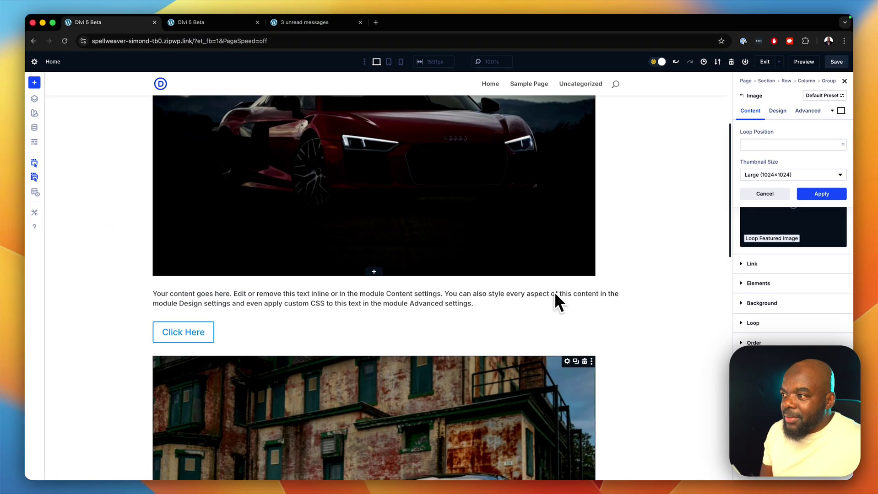
scroll(553, 288, "down", 1)
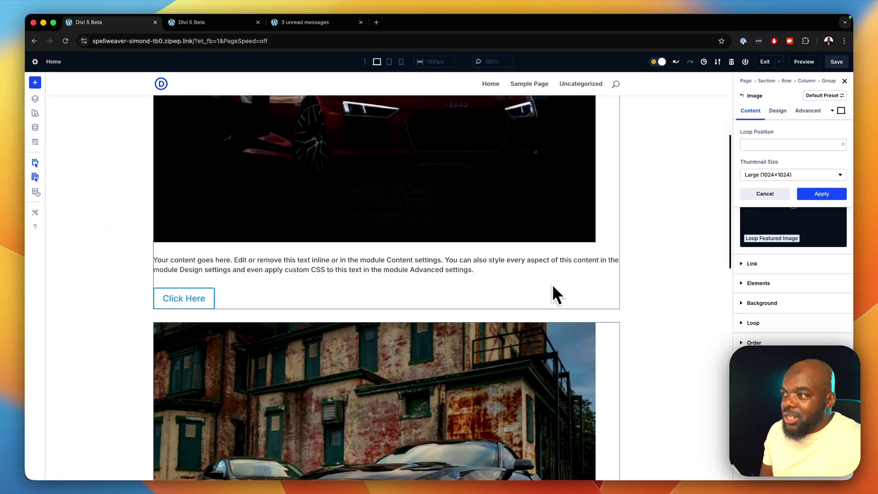
scroll(503, 274, "down", 8)
scroll(504, 278, "down", 3)
scroll(504, 278, "up", 10)
scroll(504, 278, "up", 3)
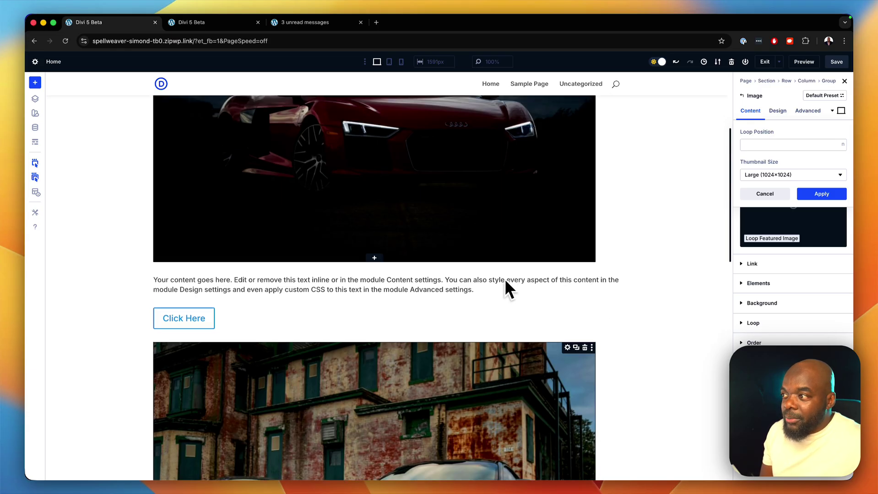
Set the body of the Group's Text module to the Loop Excerpt dynamic content.
left_click(583, 280)
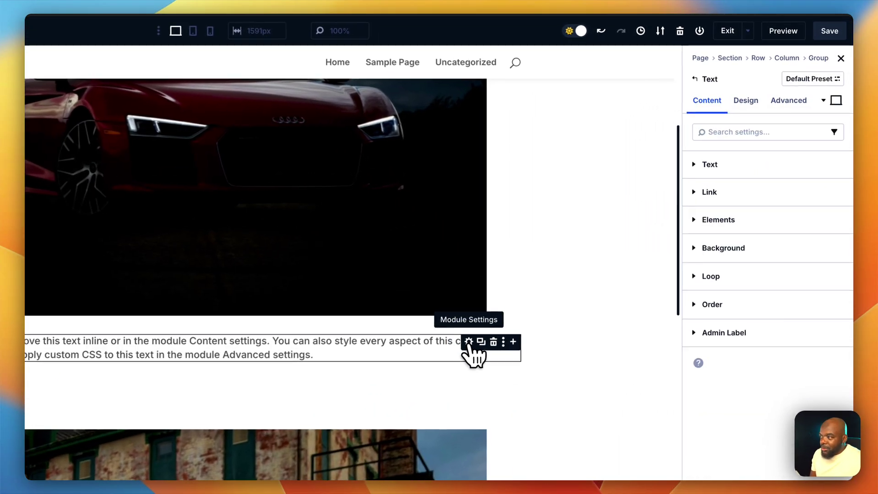
left_click(751, 168)
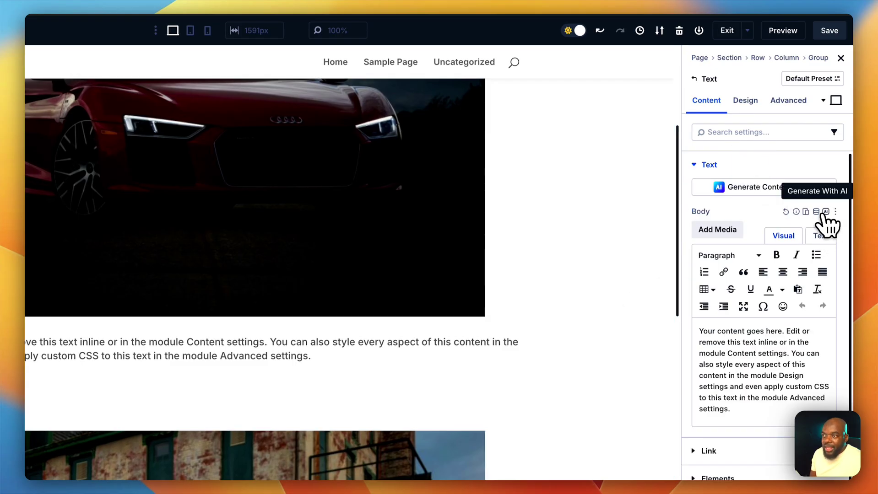
left_click(817, 212)
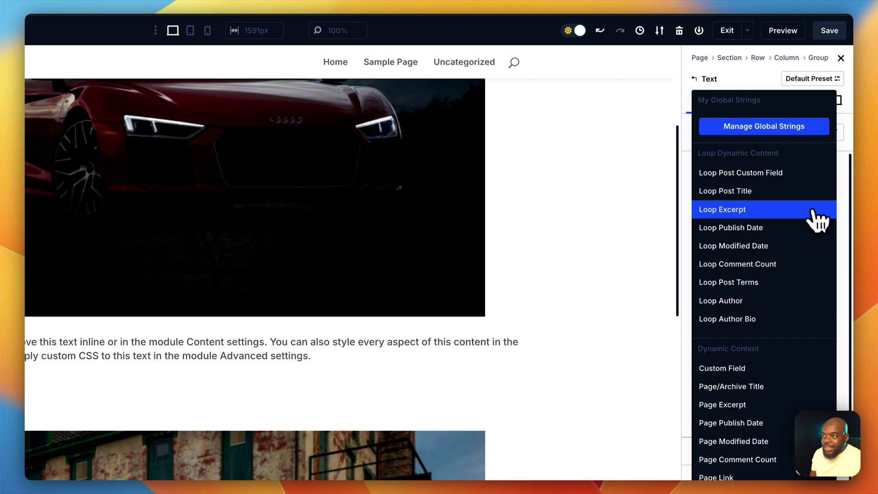
left_click(765, 210)
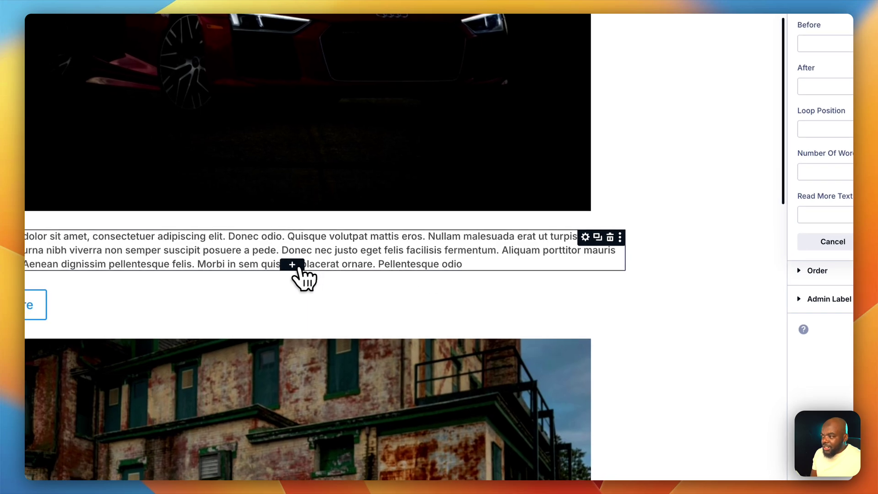
Insert a new Text module between the excerpt and the button in the Group.
left_click(289, 269)
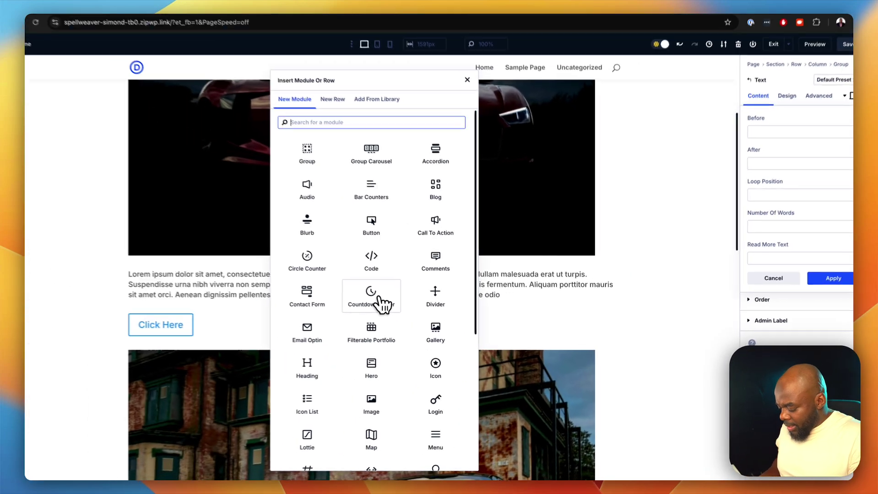
type("text")
left_click(341, 171)
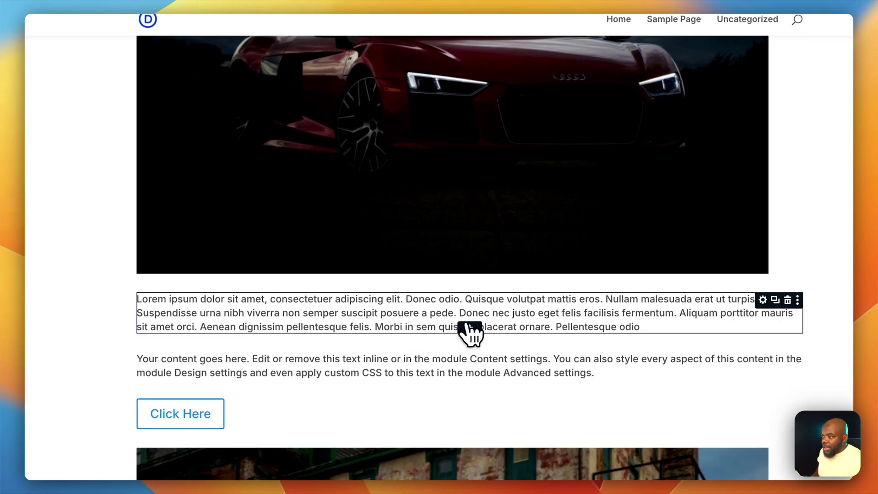
Insert a Heading module below the excerpt and reorder the modules so the heading sits directly above the excerpt.
left_click(470, 328)
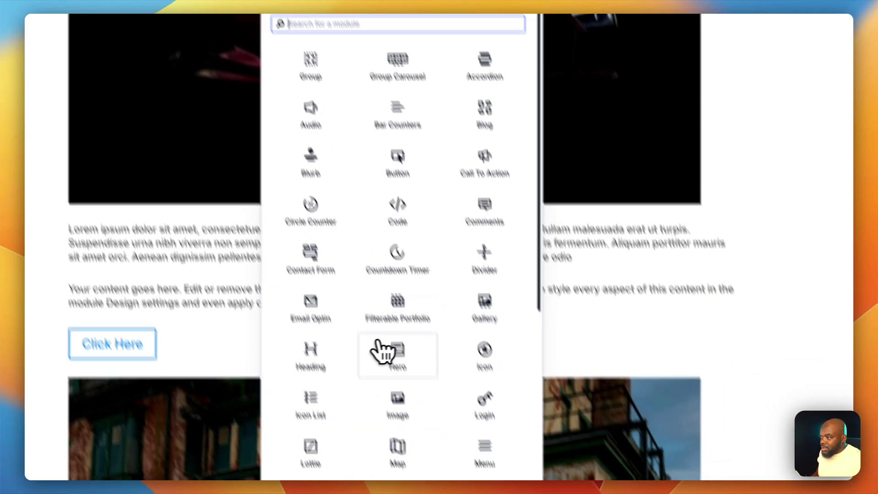
left_click(378, 426)
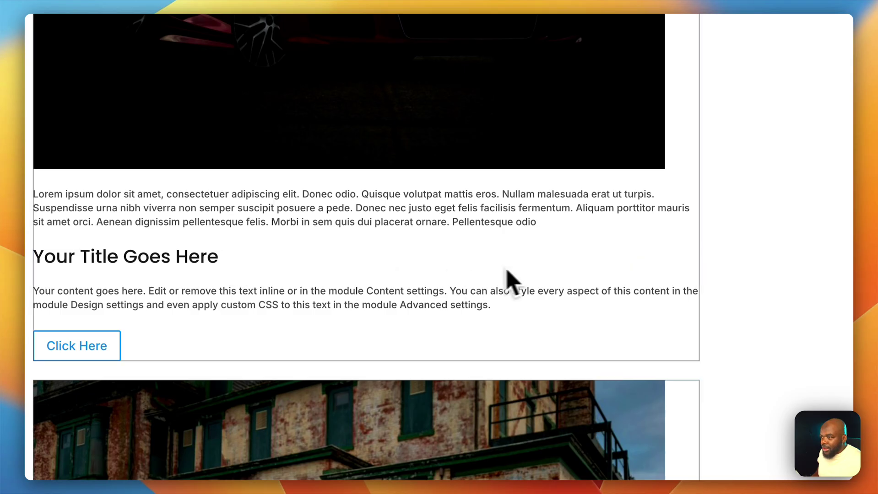
left_click(647, 255)
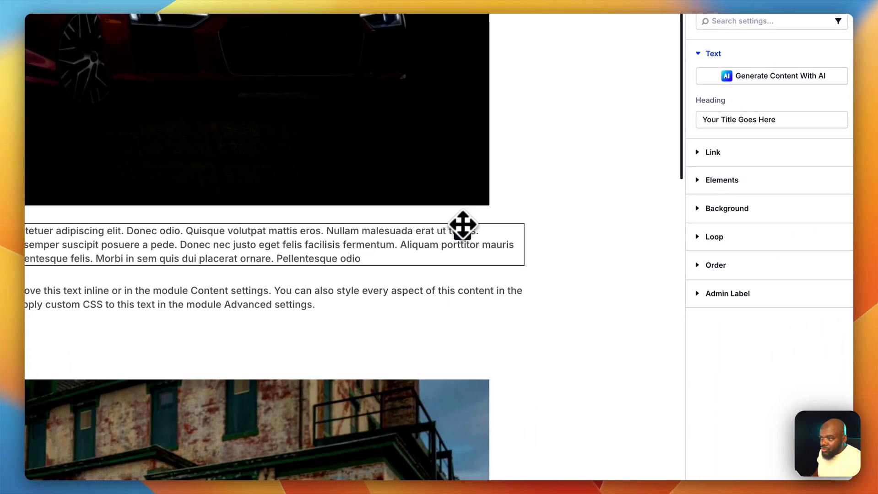
left_click_drag(463, 226, 458, 222)
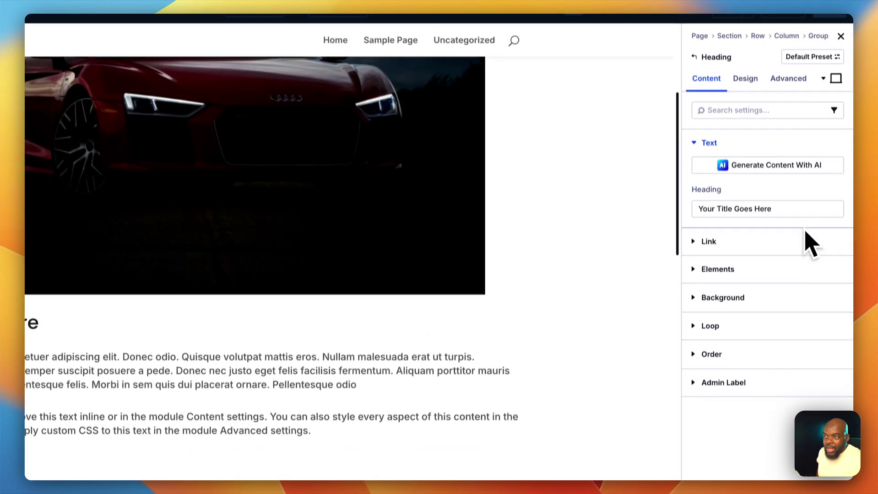
Set the Heading's dynamic content to Loop Post Title and the new Text module's body to Loop Publish Date.
left_click(824, 198)
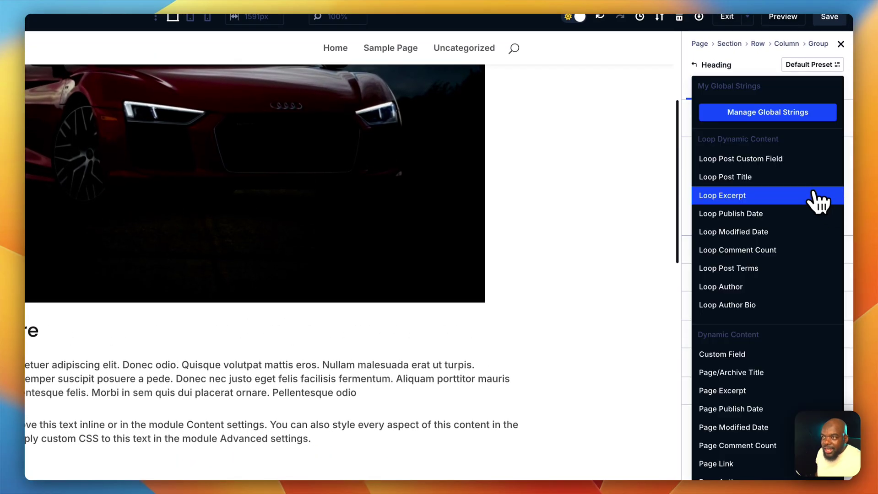
left_click(801, 178)
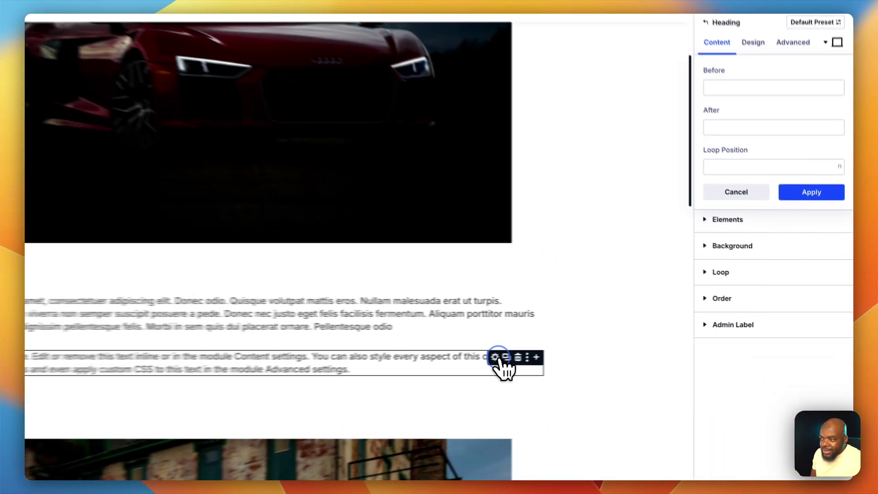
left_click(583, 349)
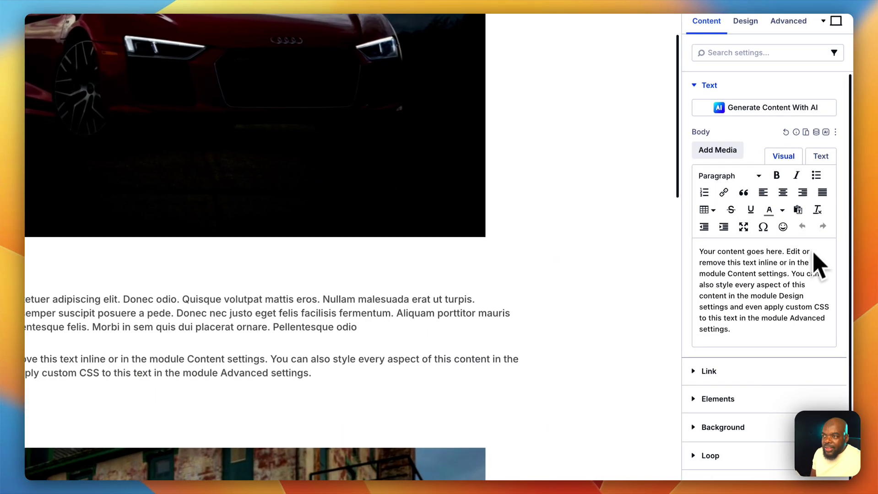
left_click(816, 132)
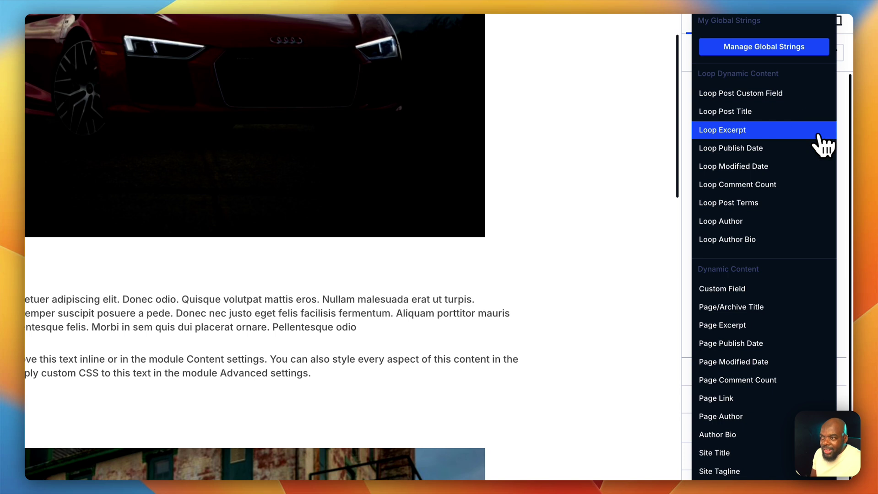
left_click(803, 151)
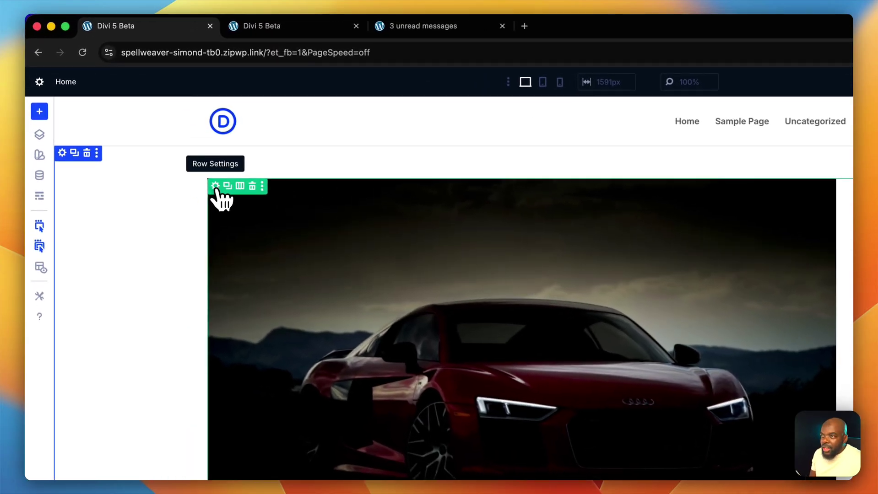
Arrange the looped posts side by side by setting the row's column Layout Direction to a reversed row.
left_click(216, 187)
left_click(757, 207)
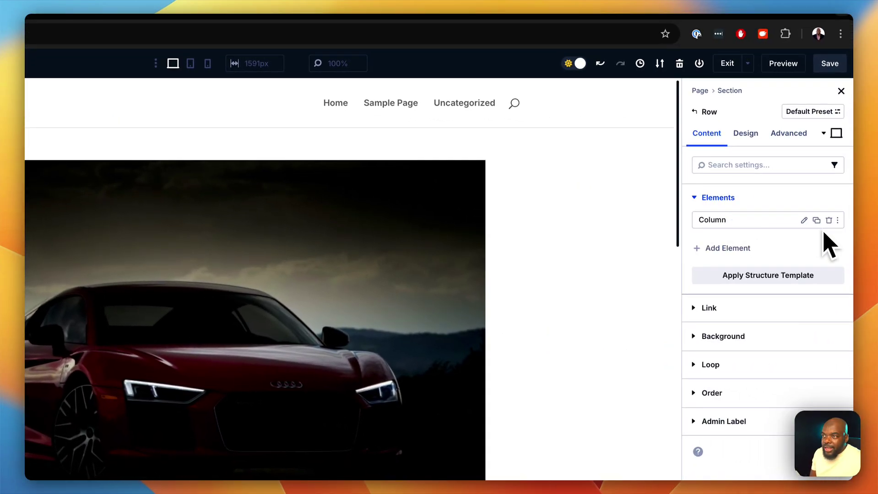
left_click(751, 137)
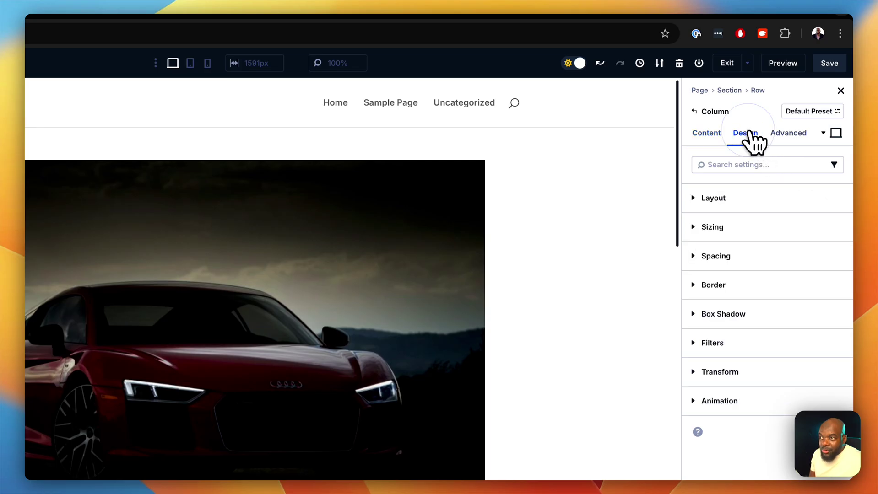
left_click(735, 201)
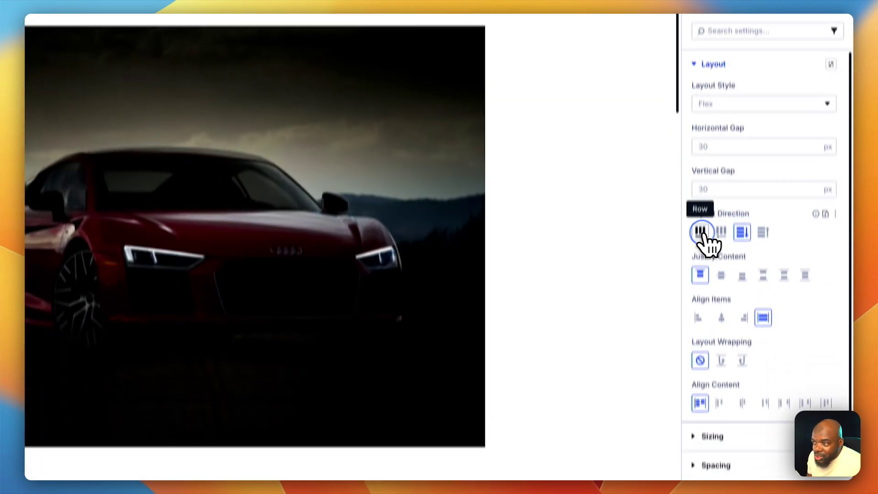
left_click(699, 367)
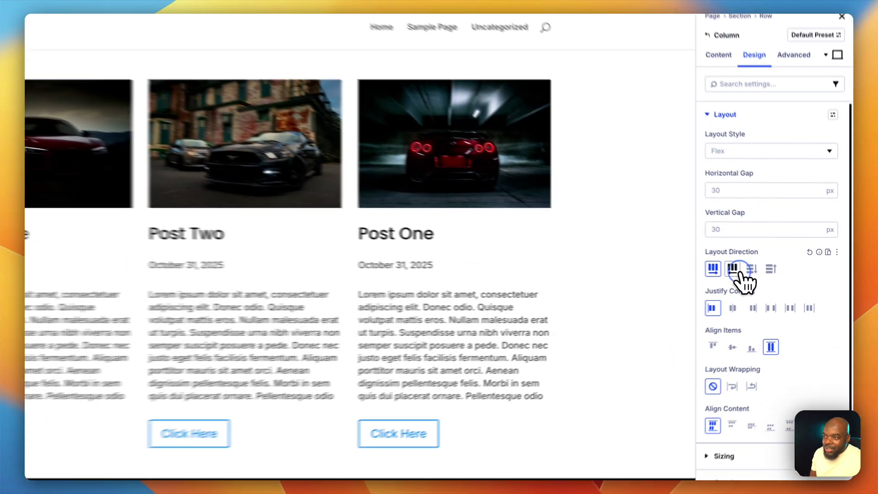
left_click(761, 274)
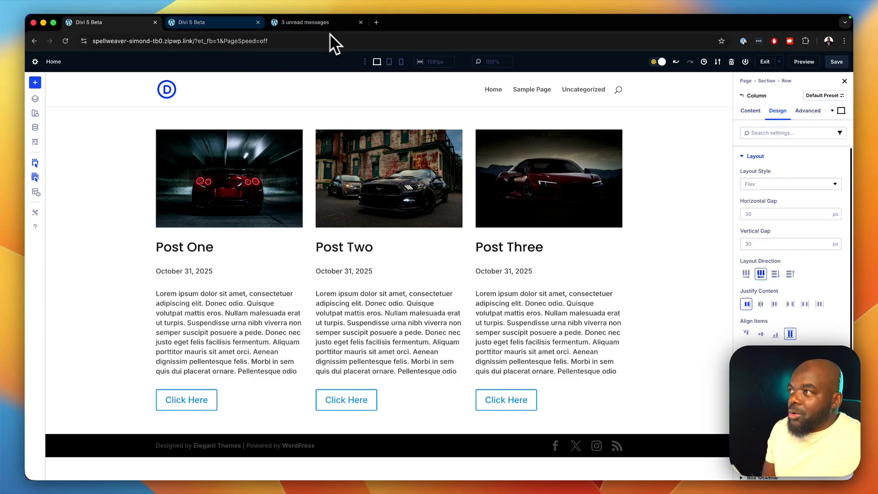
Switch to the open Divi University Courses page.
left_click(321, 23)
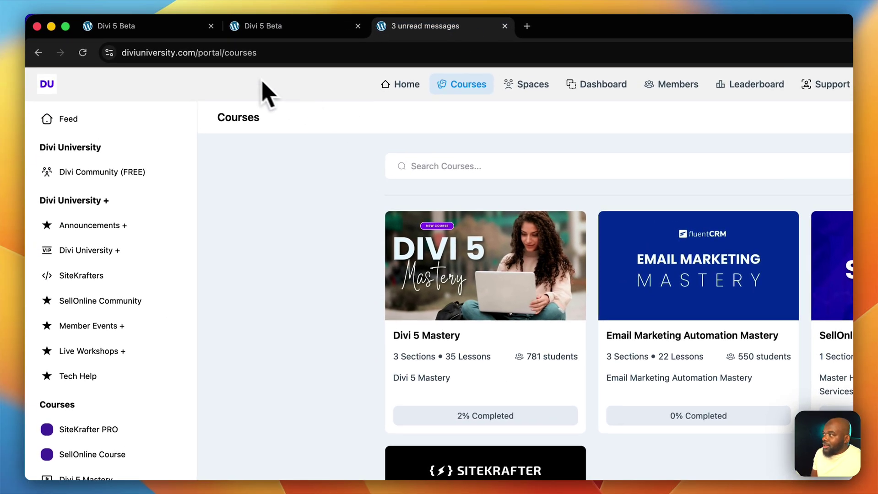